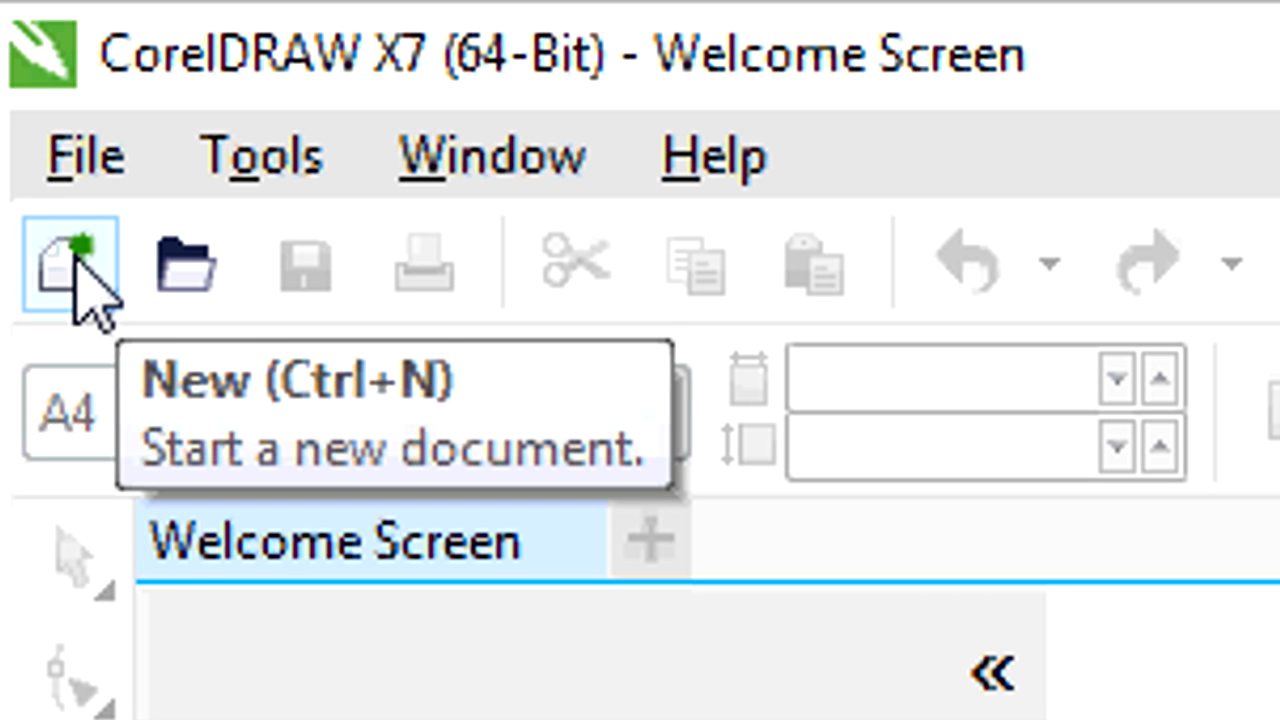
# Start a new document and try a custom page size of 8.968 × 12.293 inches.
pyautogui.click(75, 258)
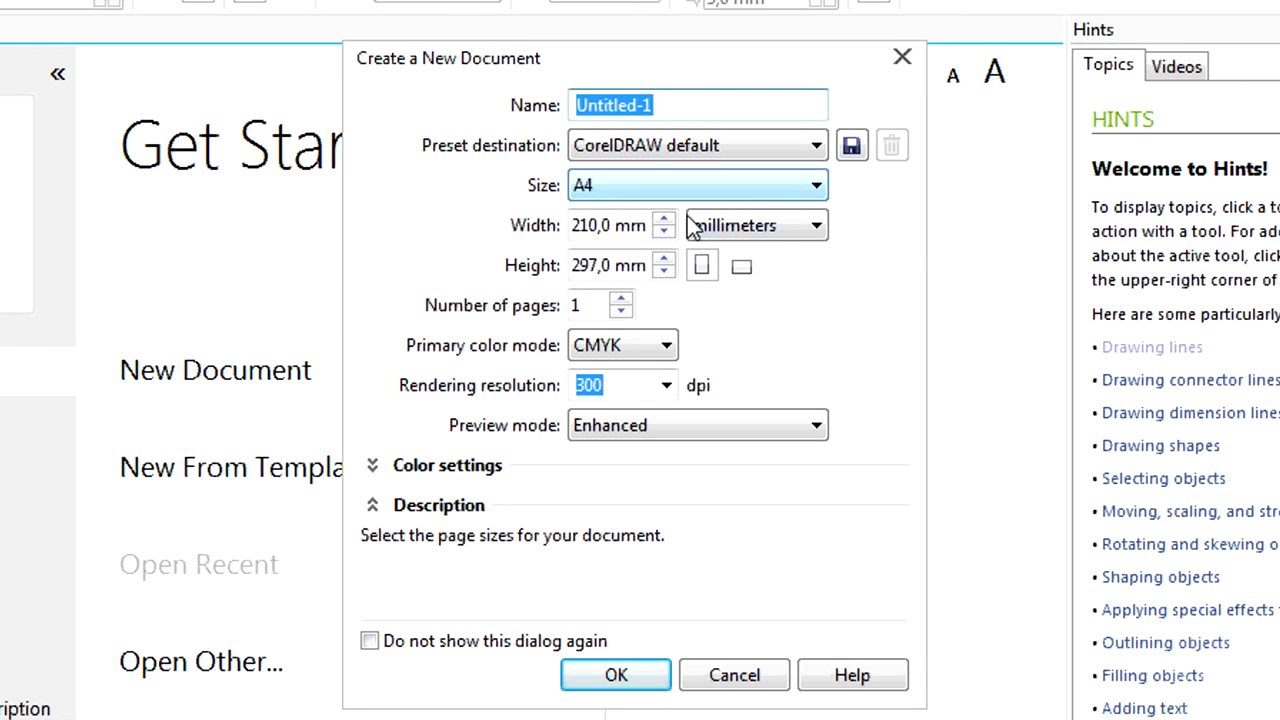
pyautogui.click(621, 299)
pyautogui.click(621, 299)
pyautogui.click(706, 222)
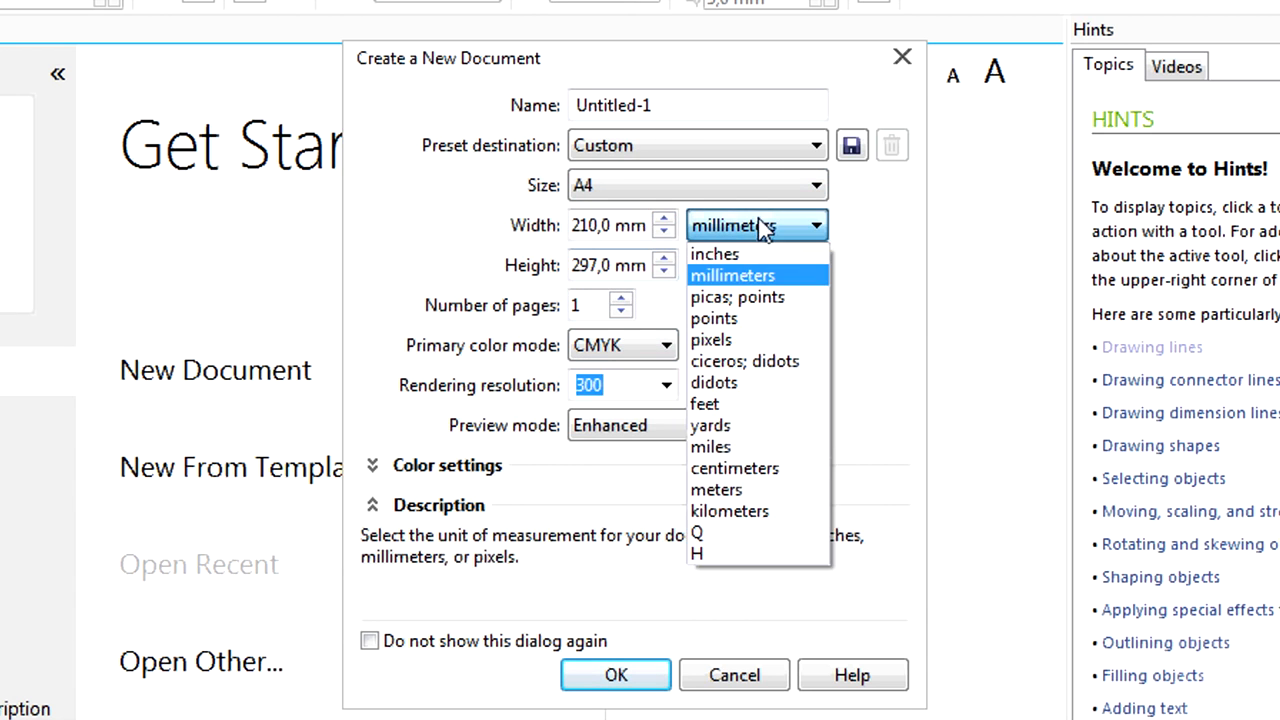
pyautogui.click(751, 249)
pyautogui.click(664, 220)
pyautogui.click(664, 259)
pyautogui.click(664, 259)
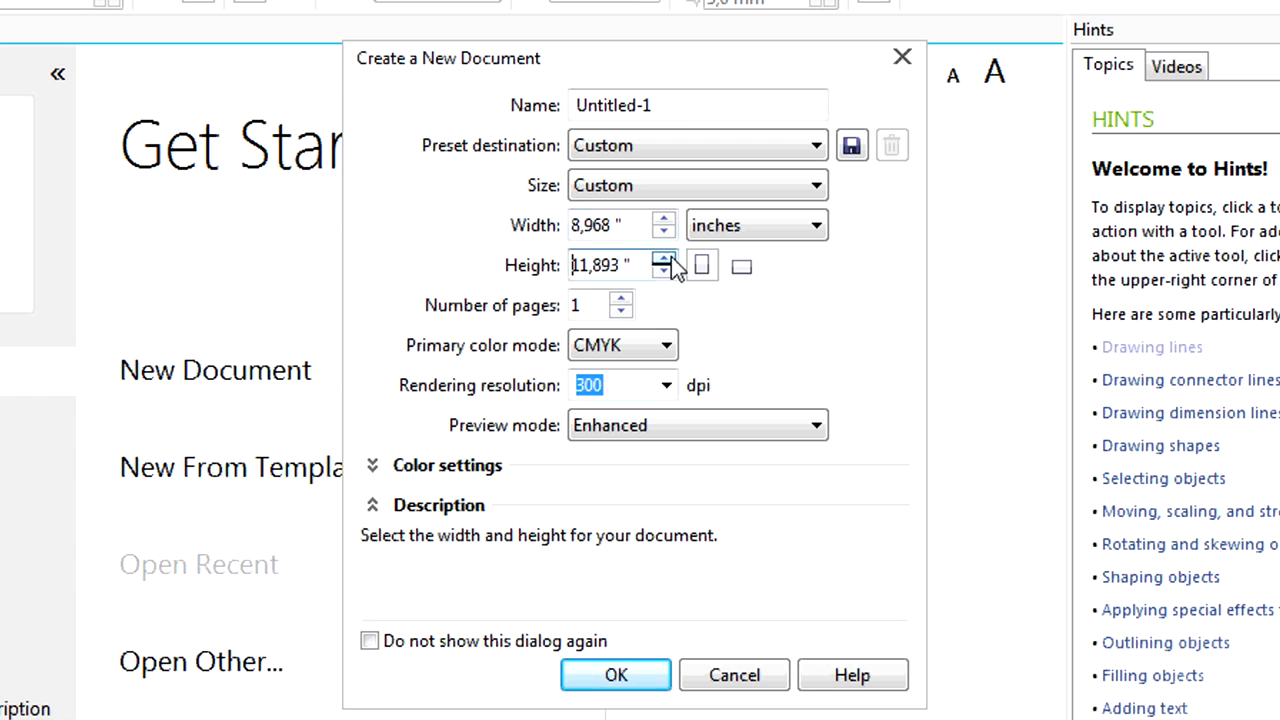
# Set the page size to A4, 210 × 297 mm in millimetres, and create the document.
pyautogui.click(720, 190)
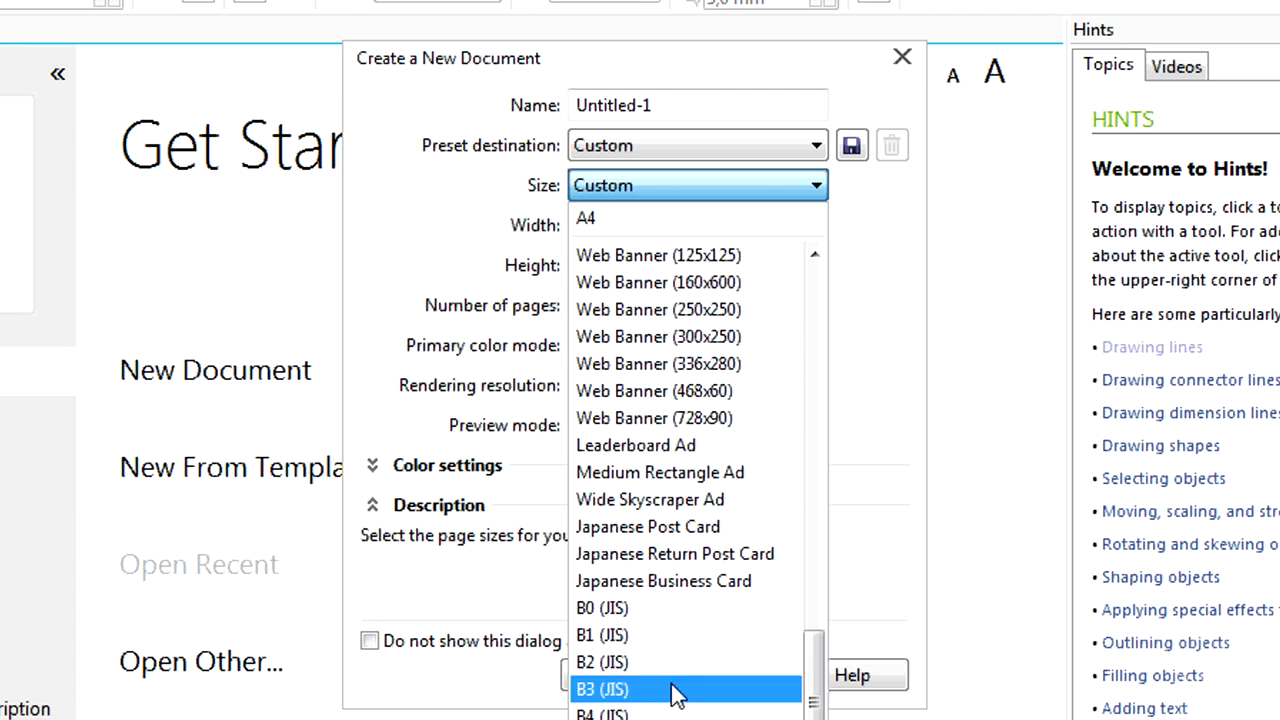
pyautogui.click(647, 638)
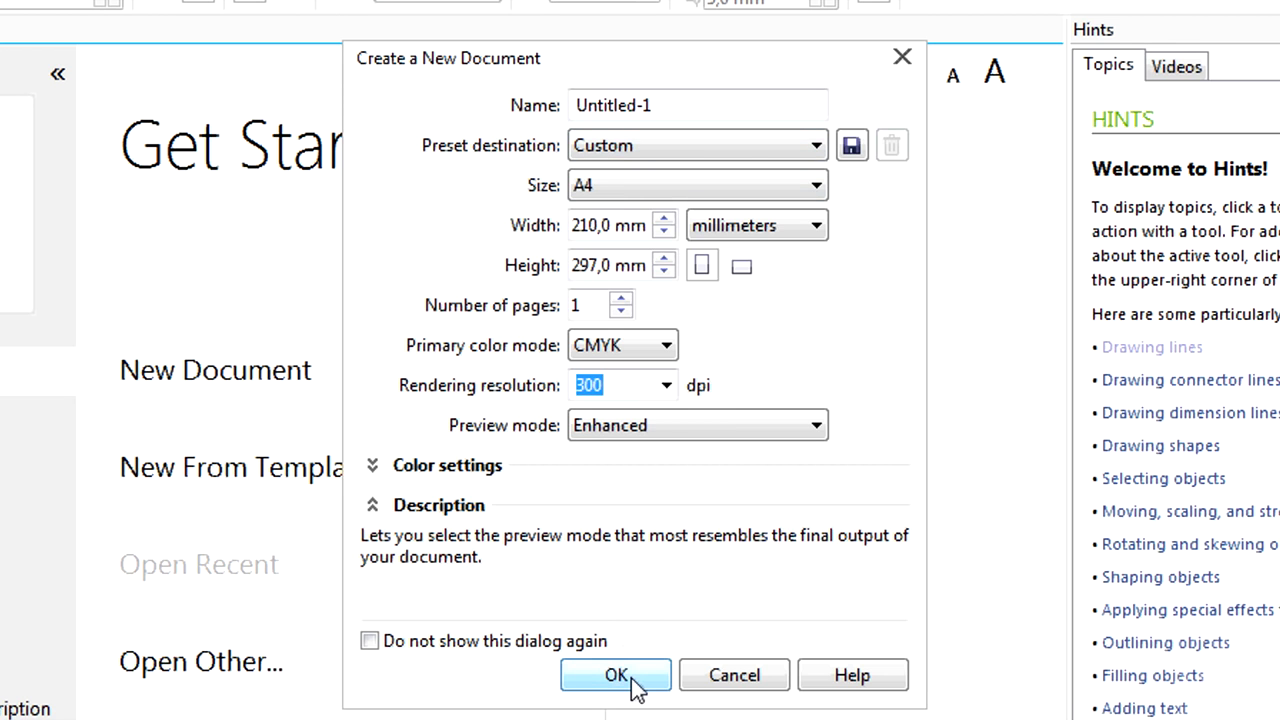
pyautogui.click(633, 679)
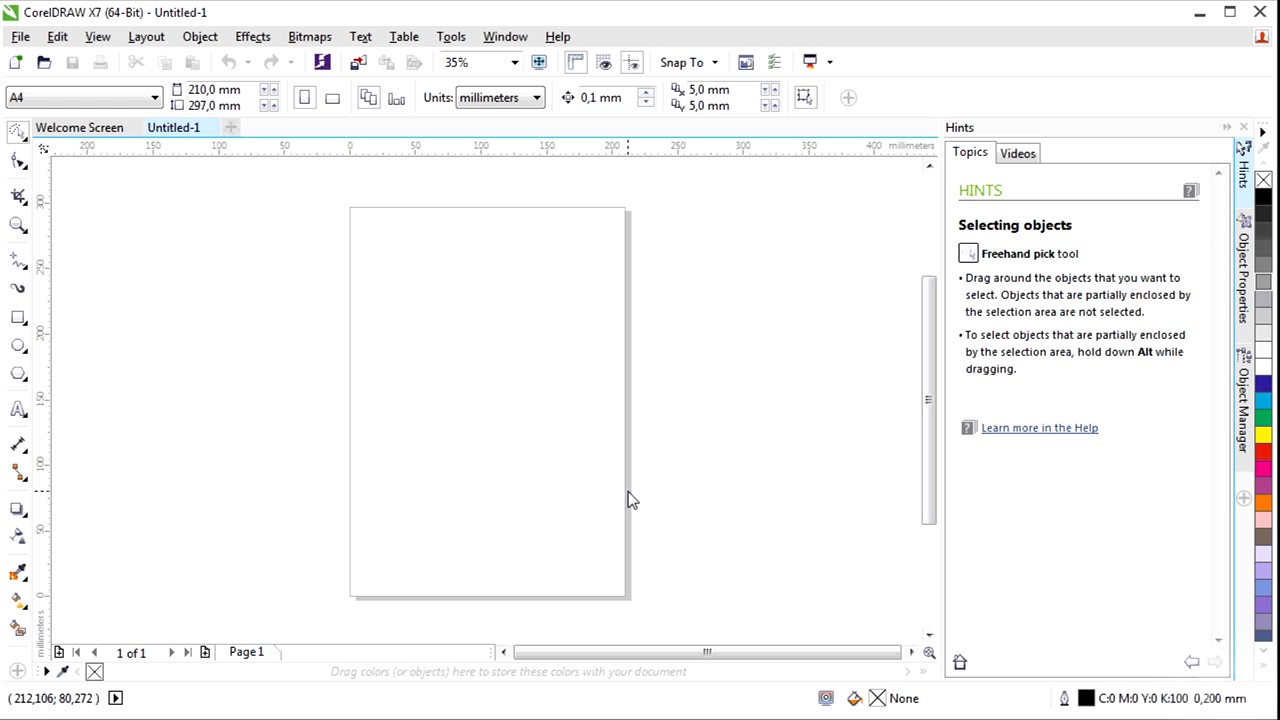
pyautogui.click(18, 42)
pyautogui.moveTo(80, 42)
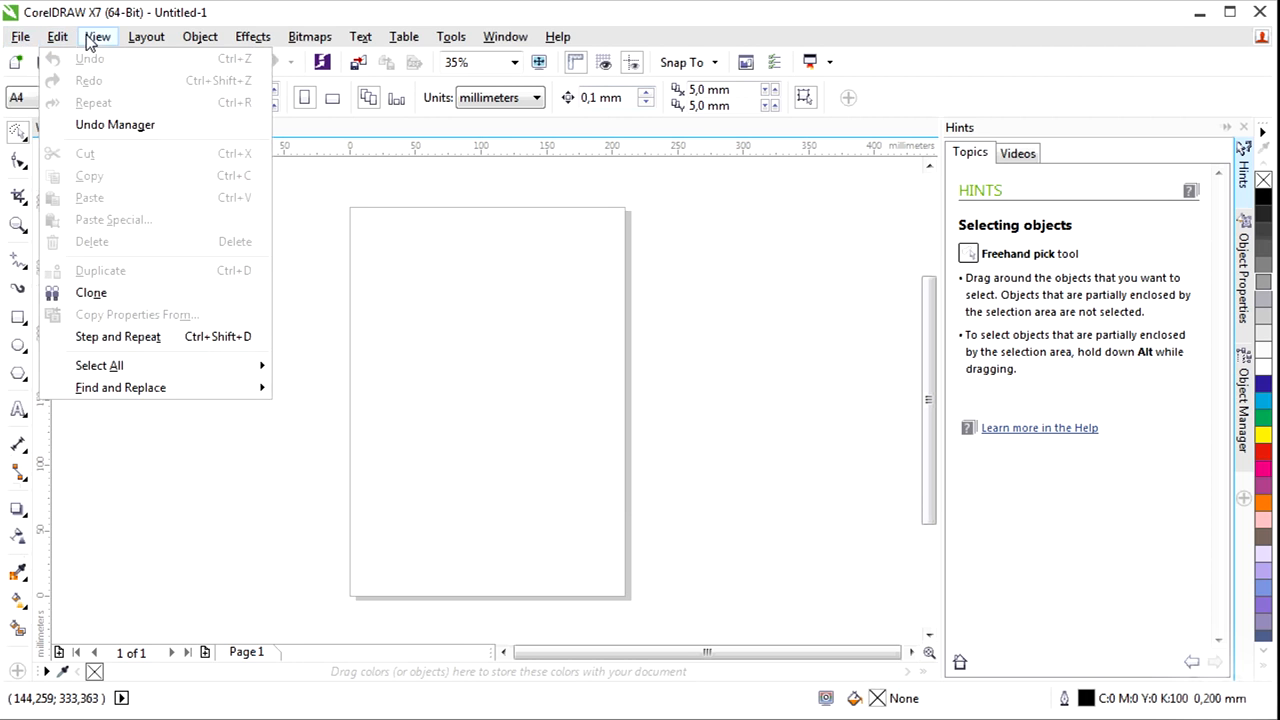
pyautogui.moveTo(261, 40)
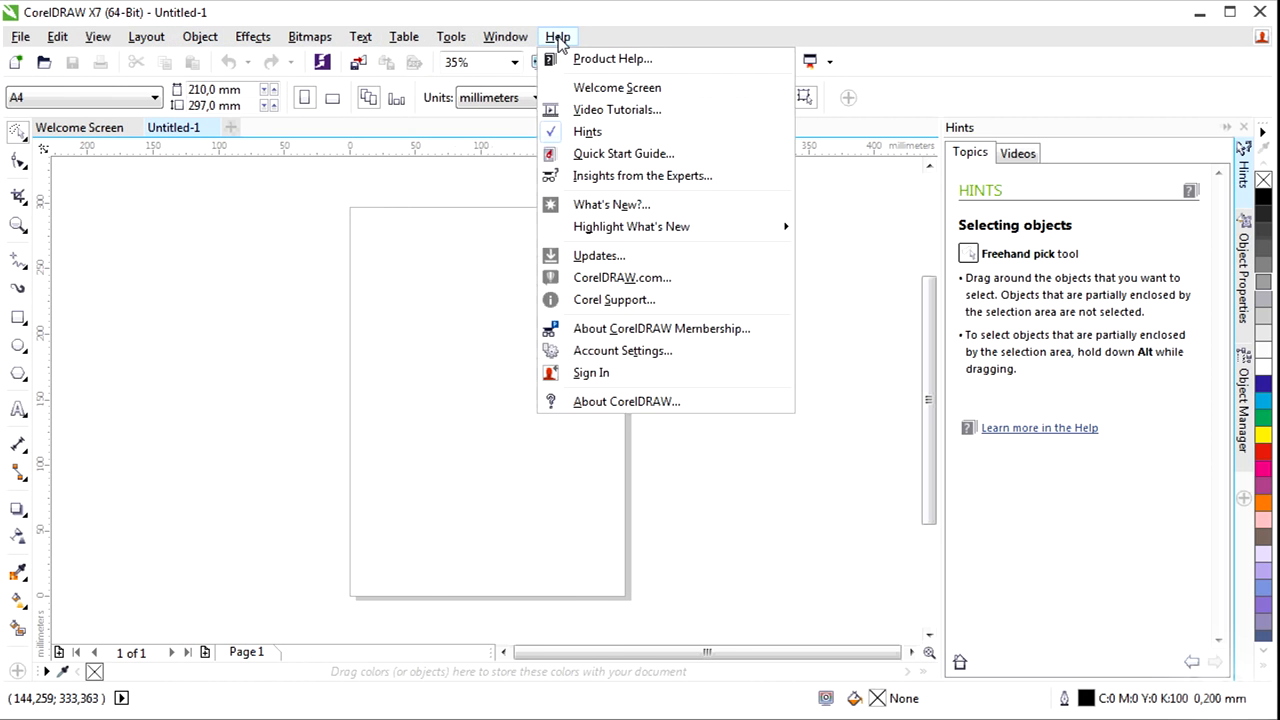
pyautogui.moveTo(168, 42)
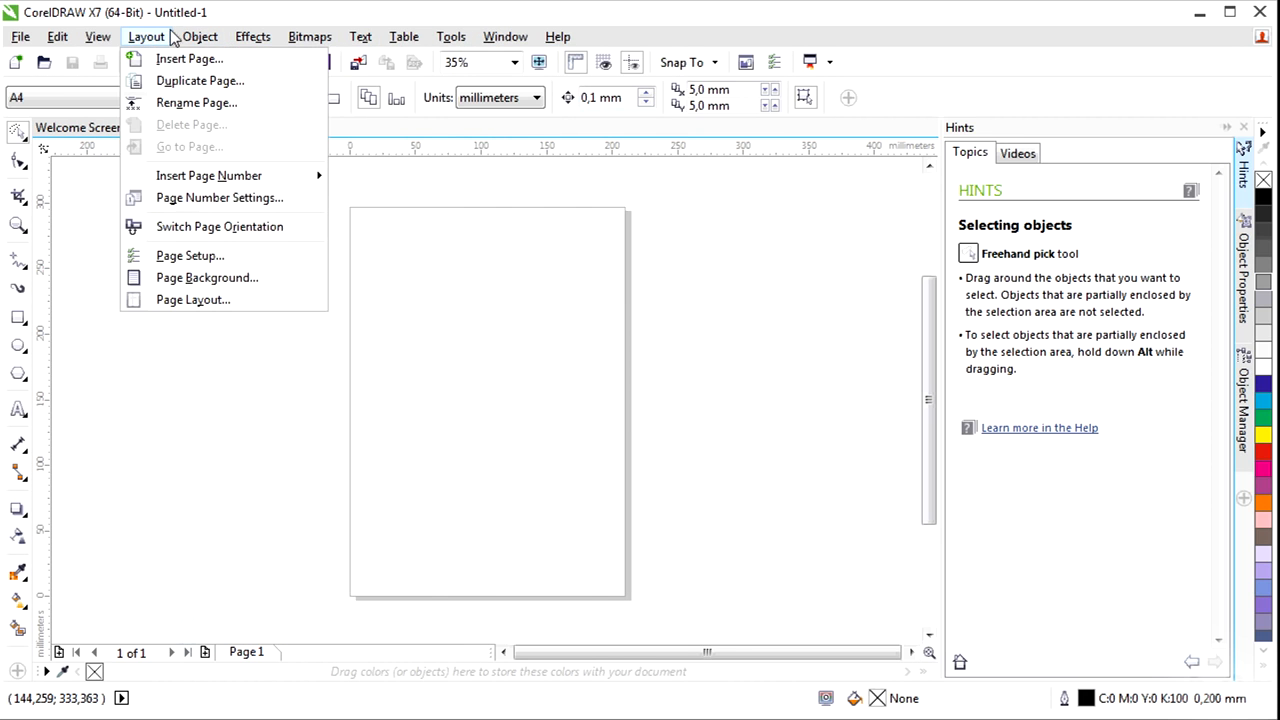
pyautogui.click(187, 10)
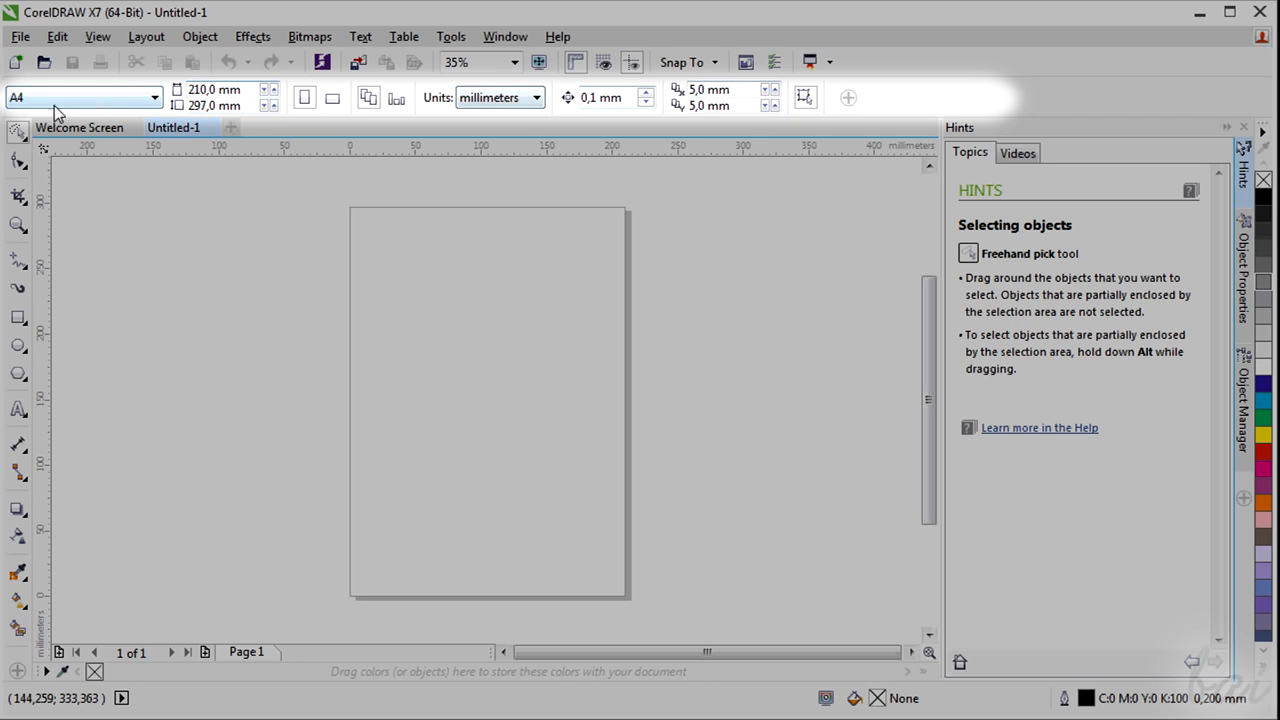
pyautogui.click(20, 166)
pyautogui.click(19, 200)
pyautogui.click(18, 226)
pyautogui.click(18, 260)
pyautogui.click(18, 289)
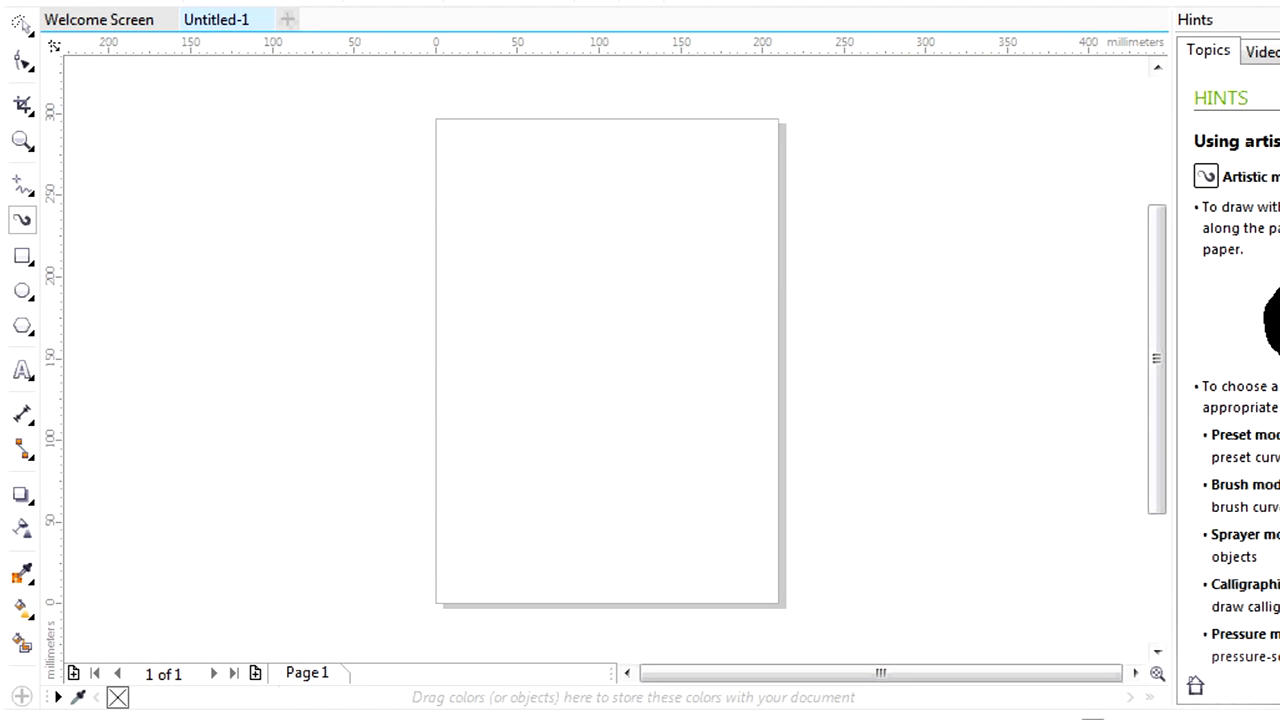
# Draw a rounded shape about 65 mm wide with the Freehand tool in the upper part of the page.
pyautogui.click(22, 186)
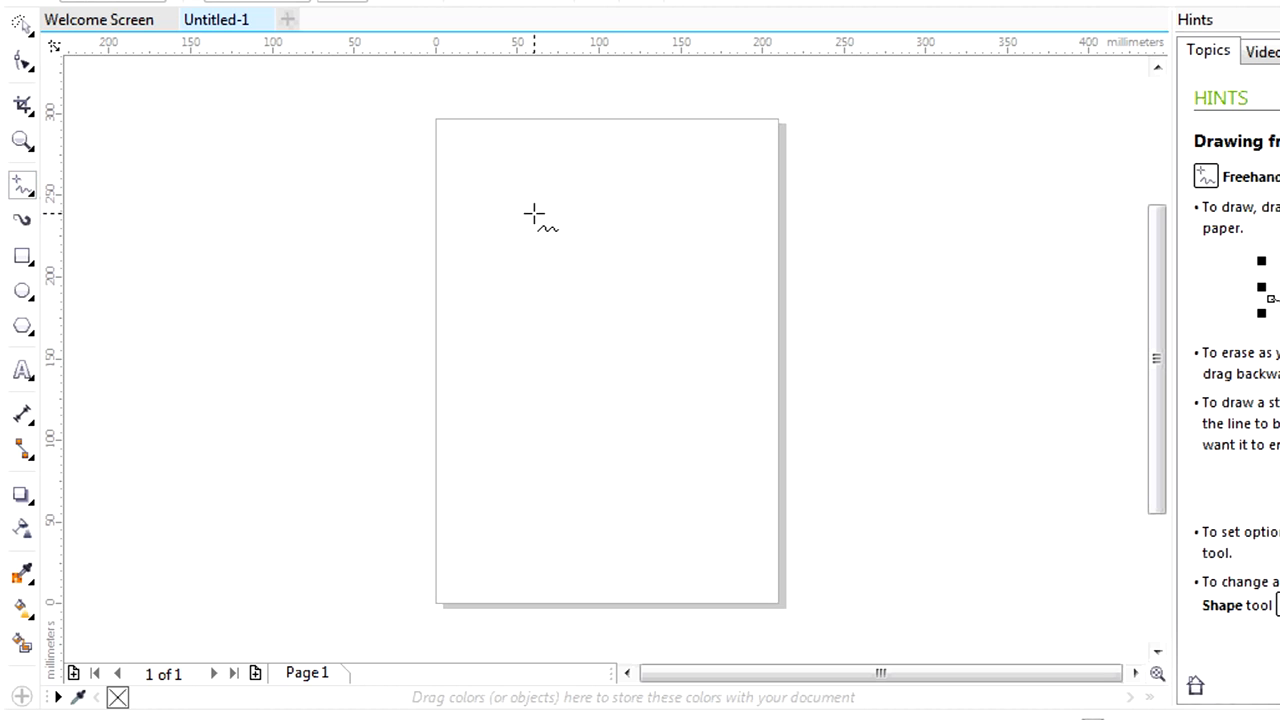
pyautogui.moveTo(592, 188); pyautogui.dragTo(528, 205)
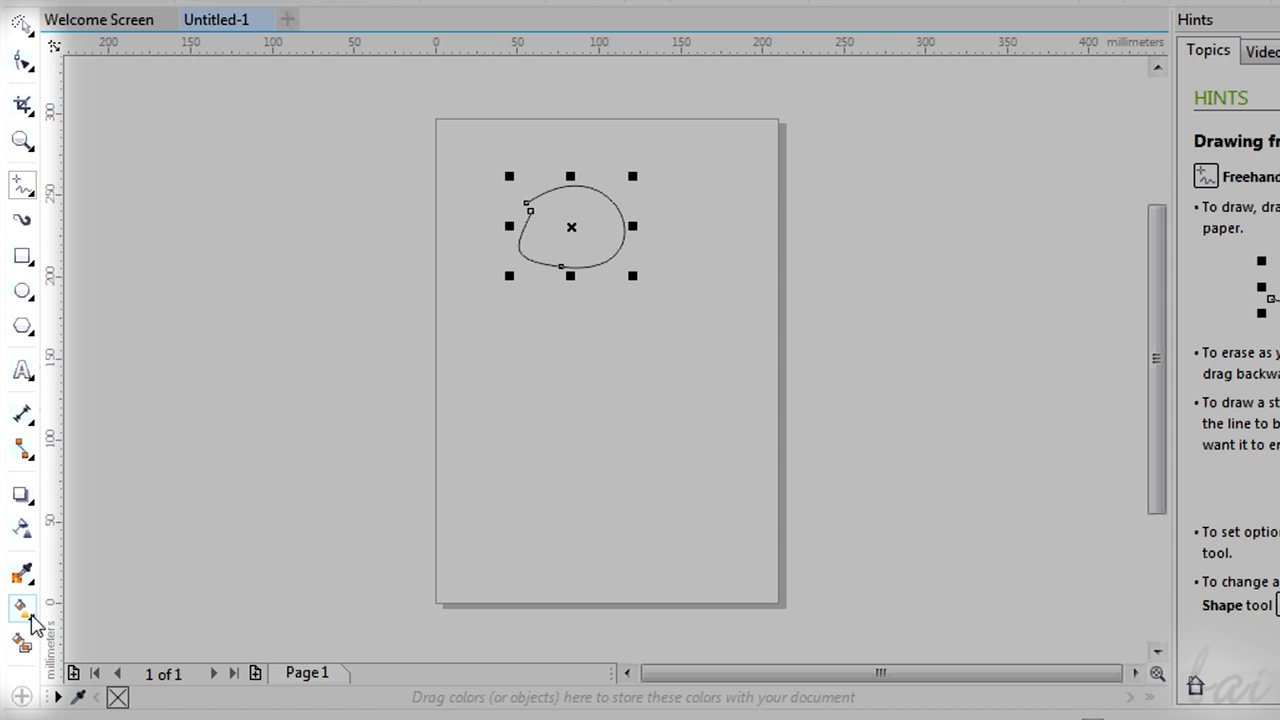
pyautogui.click(22, 62)
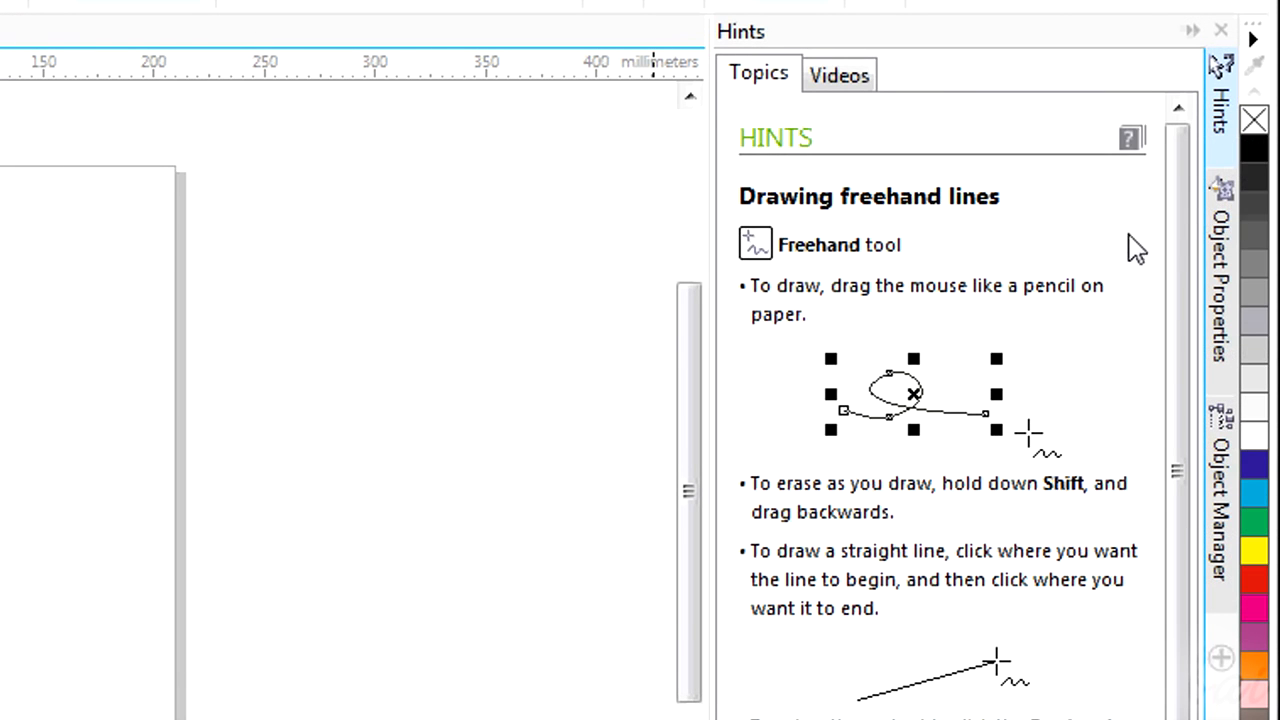
# Look through the object properties and the Object Manager's layers, and return to the hints.
pyautogui.click(1221, 272)
pyautogui.click(1220, 500)
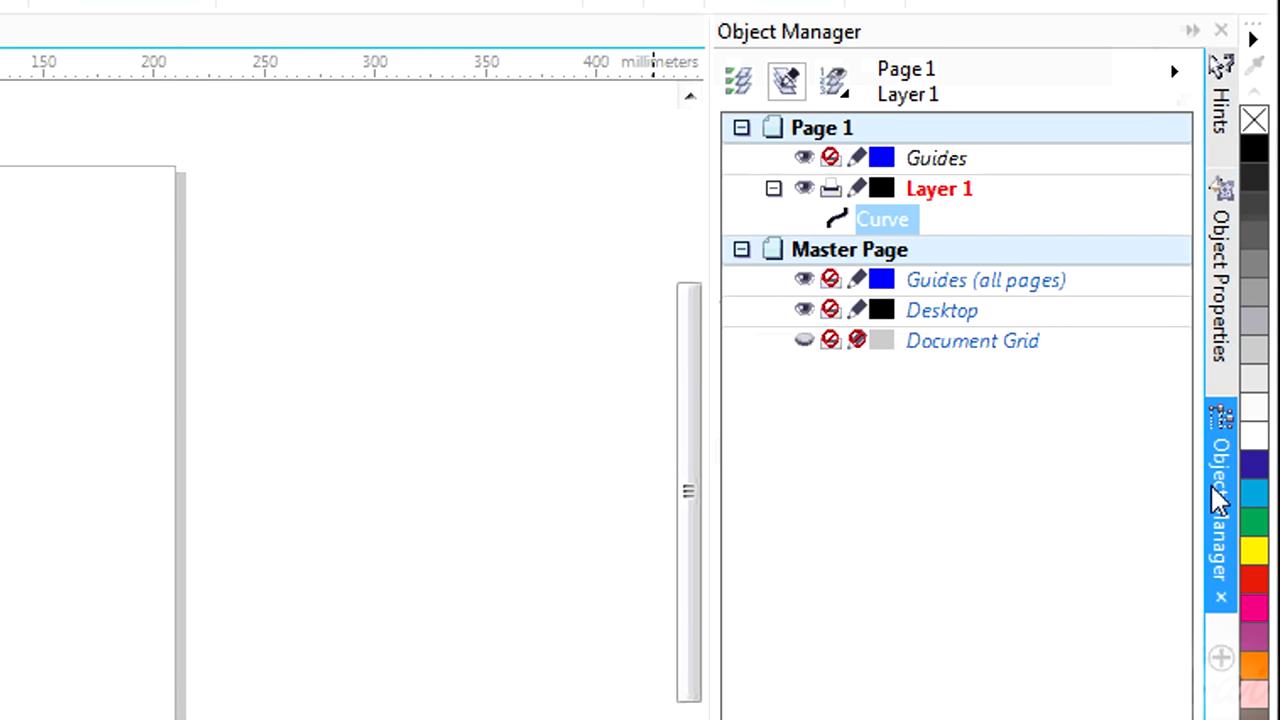
pyautogui.click(1221, 108)
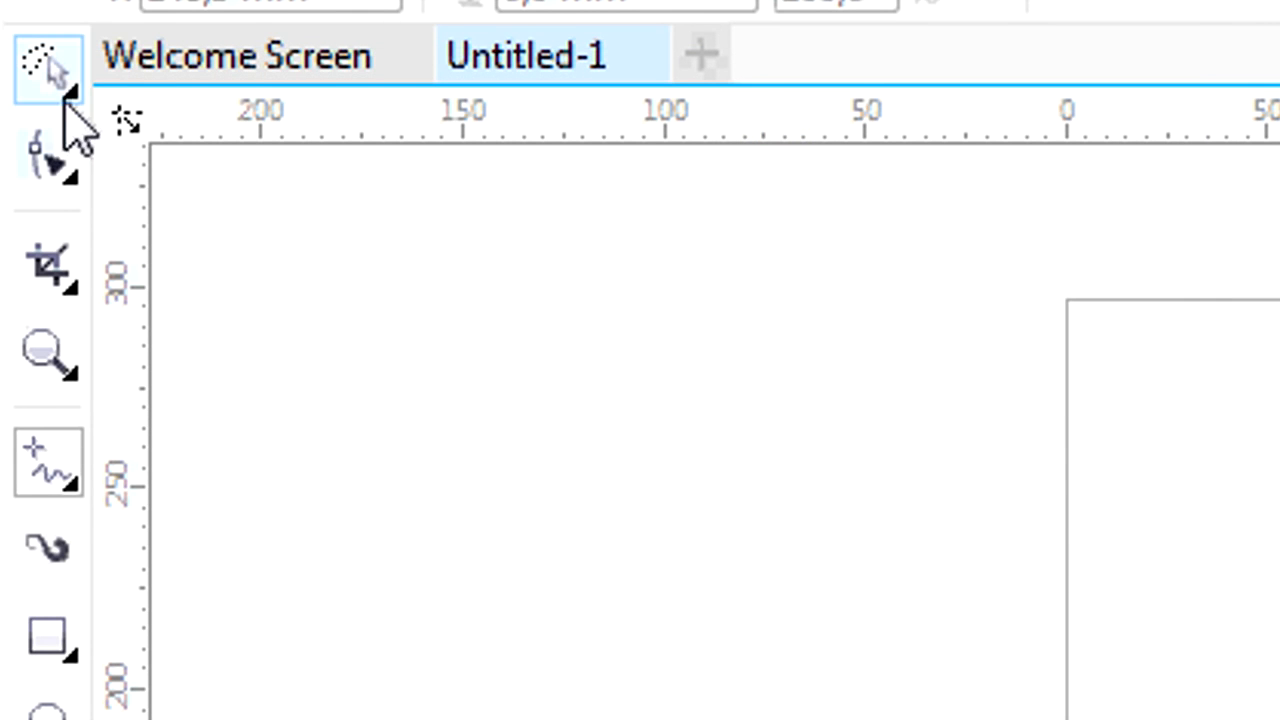
# Draw a closed freehand curve about 39 mm wide and 28 mm high in the upper part of the page.
pyautogui.click(48, 75)
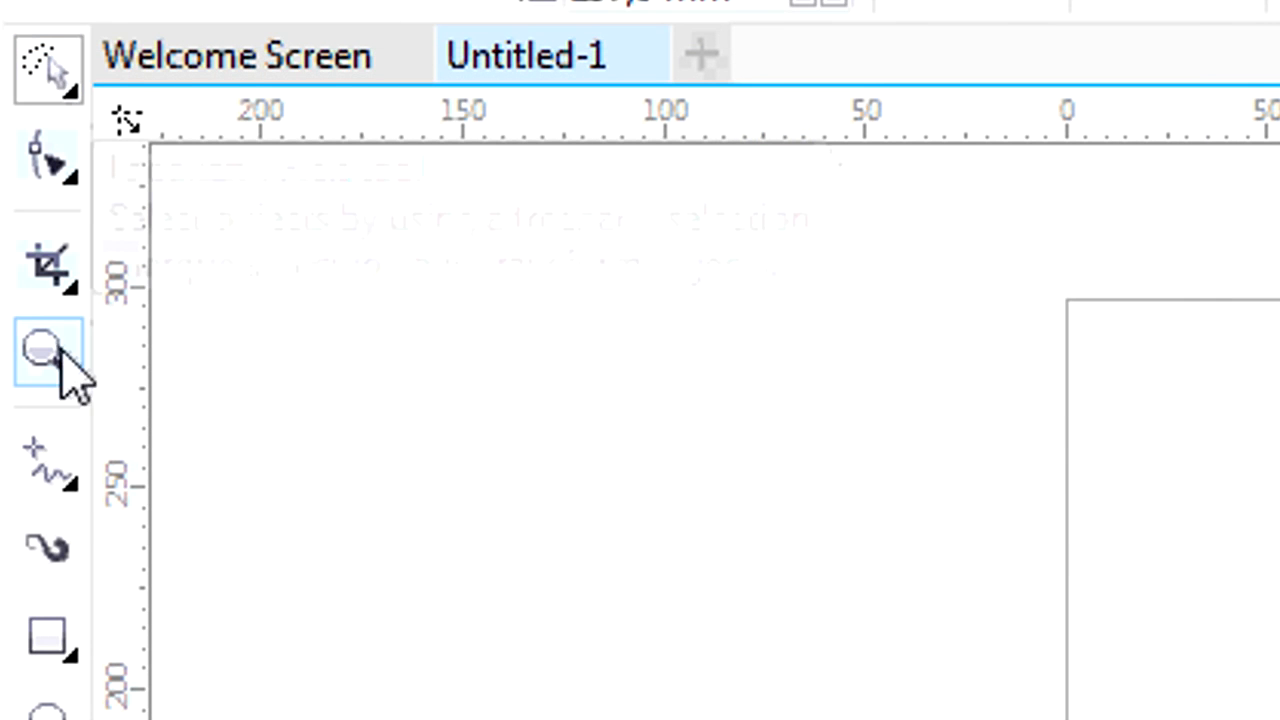
pyautogui.click(52, 470)
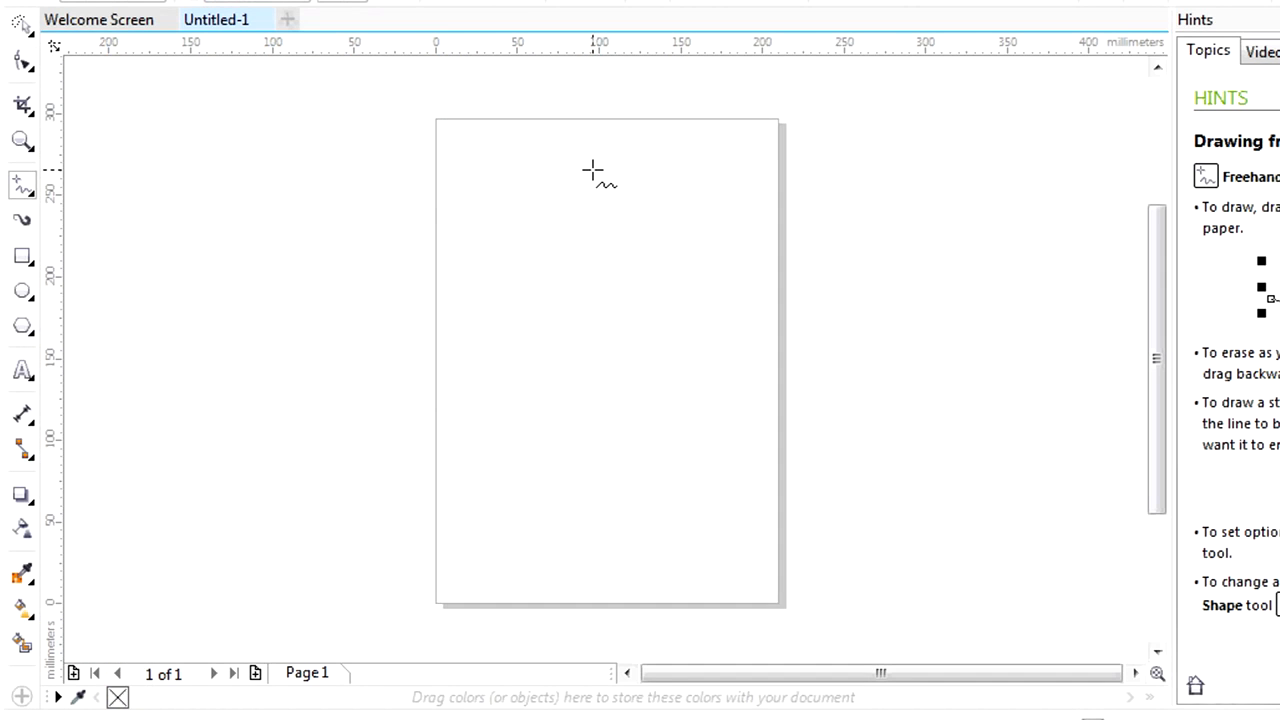
pyautogui.moveTo(583, 190); pyautogui.dragTo(583, 189)
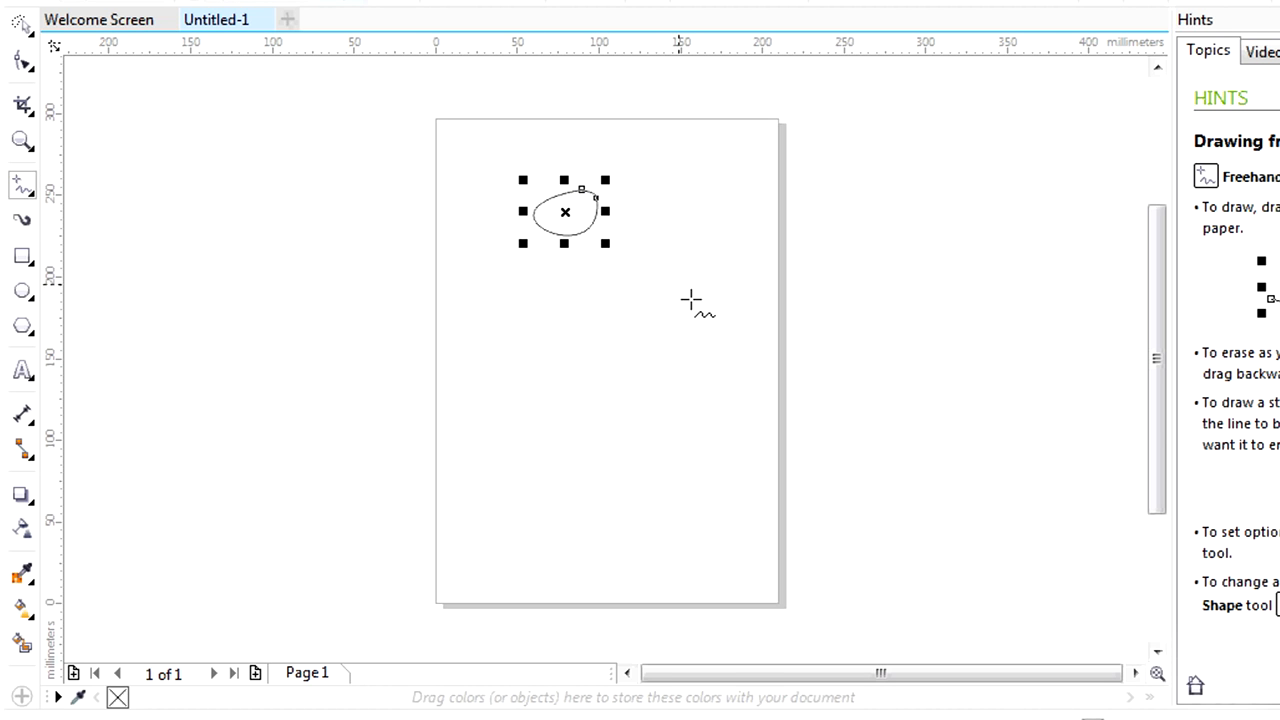
# Zoom in and out on the freehand curve and move across the magnified view with the Pan tool.
pyautogui.scroll(3, 550, 205)
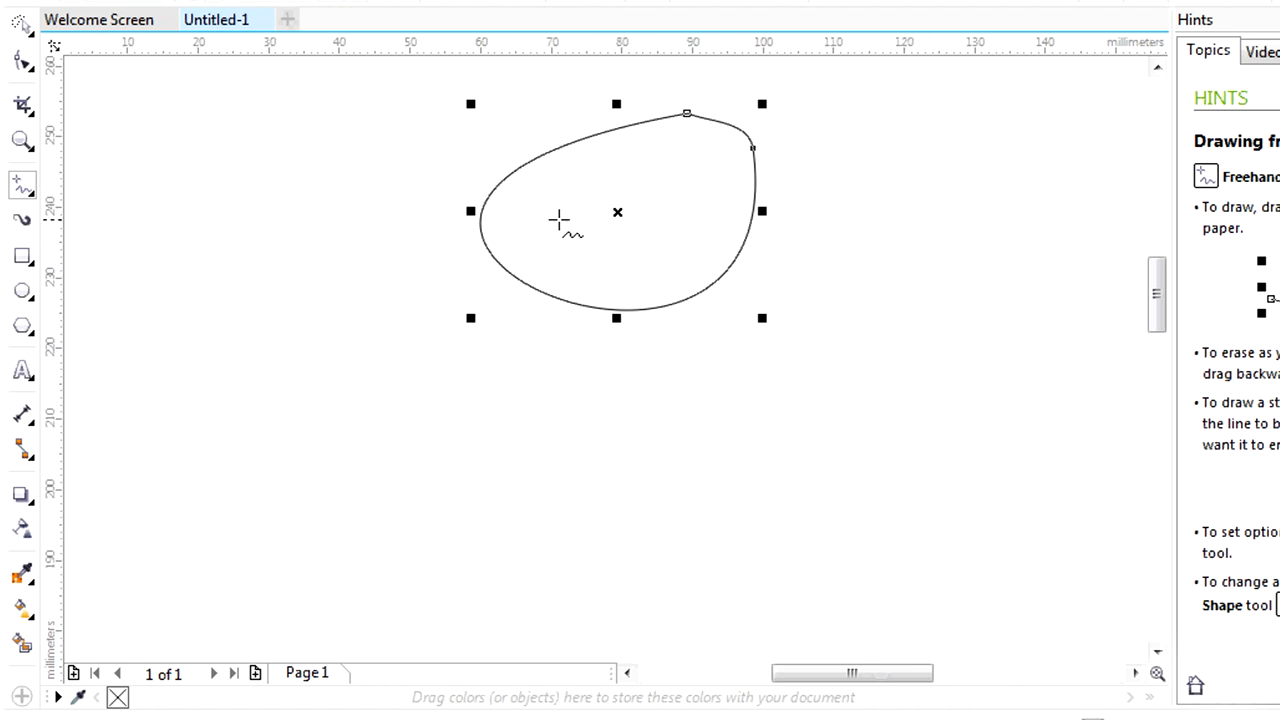
pyautogui.scroll(-2, 800, 170)
pyautogui.scroll(-3, 660, 109)
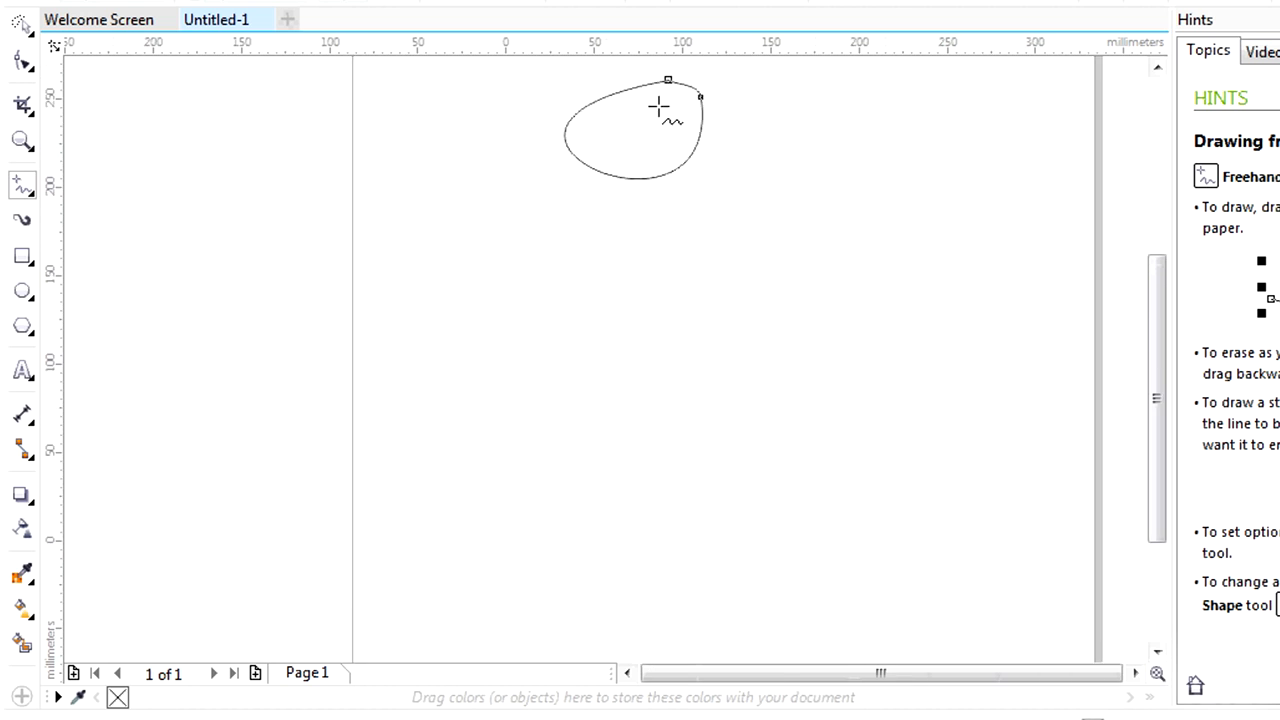
pyautogui.scroll(6, 654, 83)
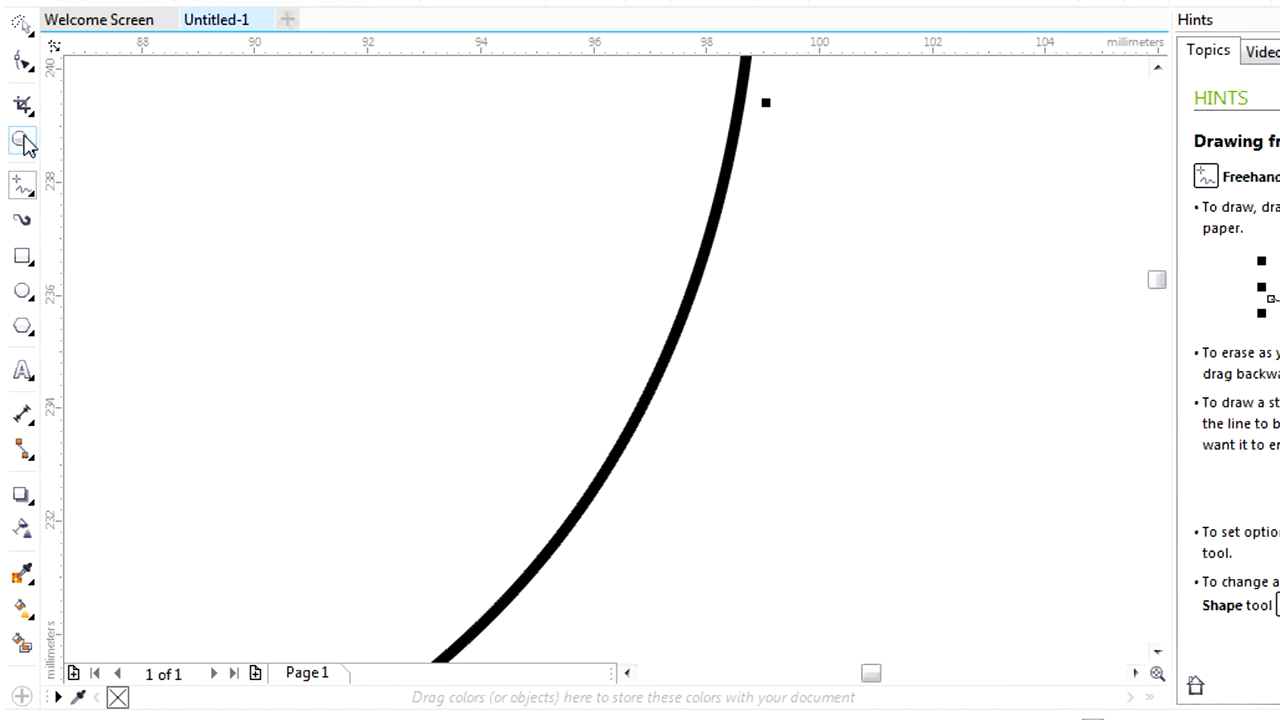
pyautogui.click(25, 145)
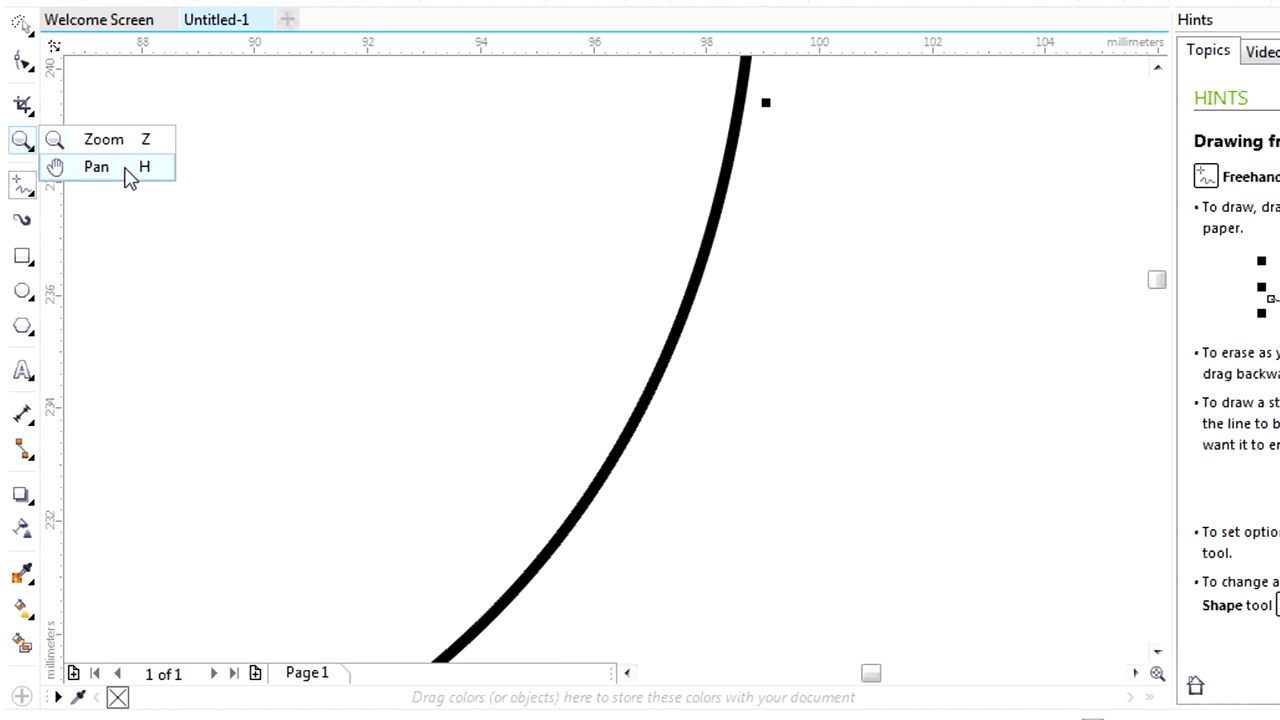
pyautogui.click(128, 170)
pyautogui.moveTo(805, 162); pyautogui.dragTo(831, 566)
pyautogui.moveTo(579, 143); pyautogui.dragTo(867, 413)
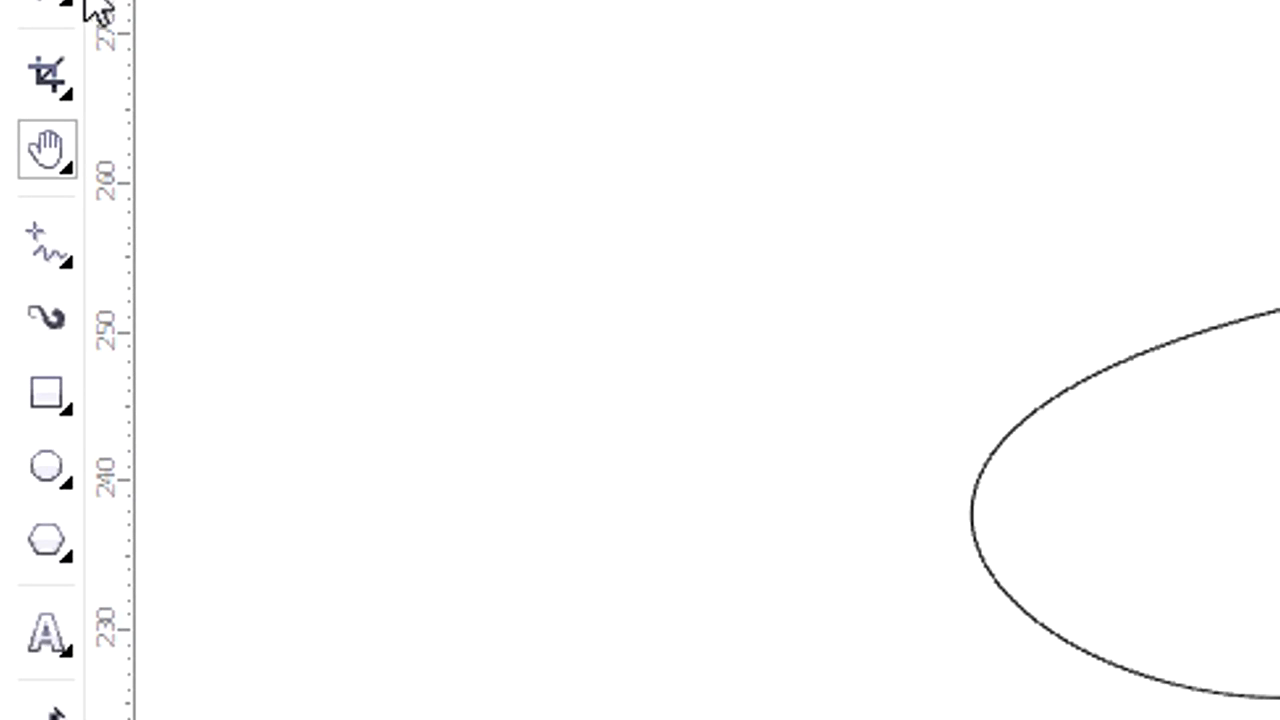
pyautogui.click(45, 165)
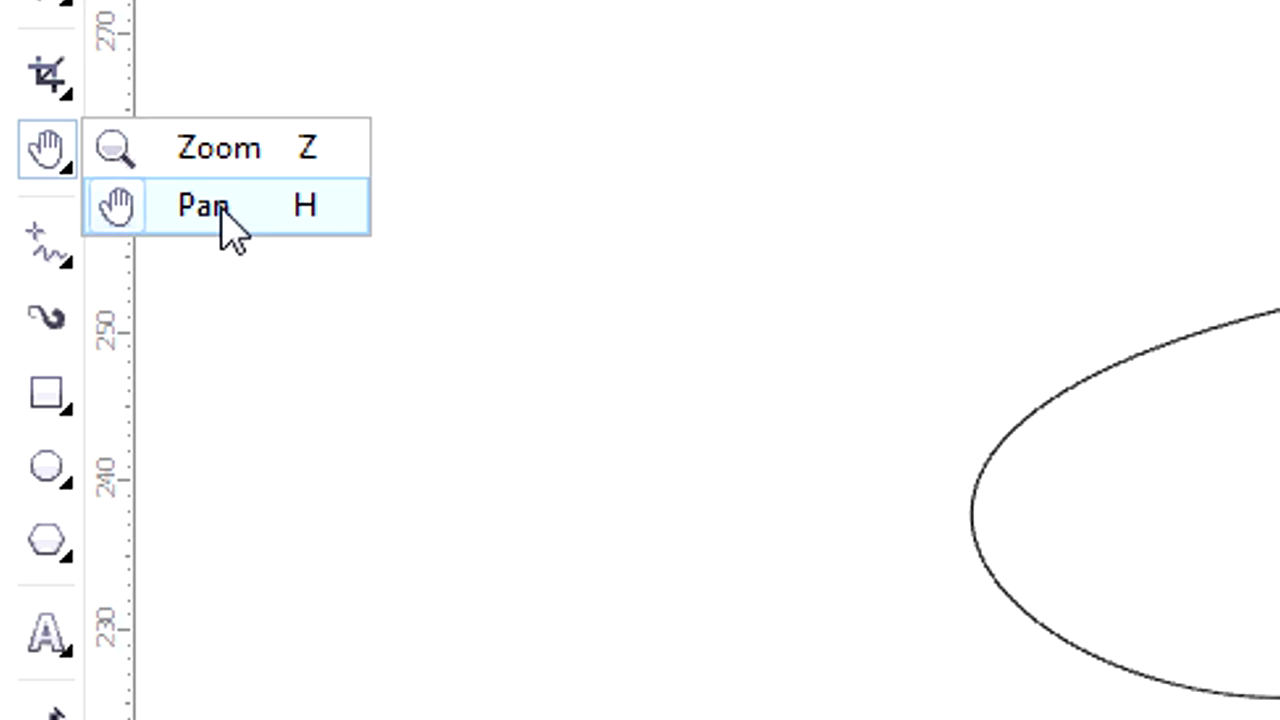
pyautogui.click(46, 80)
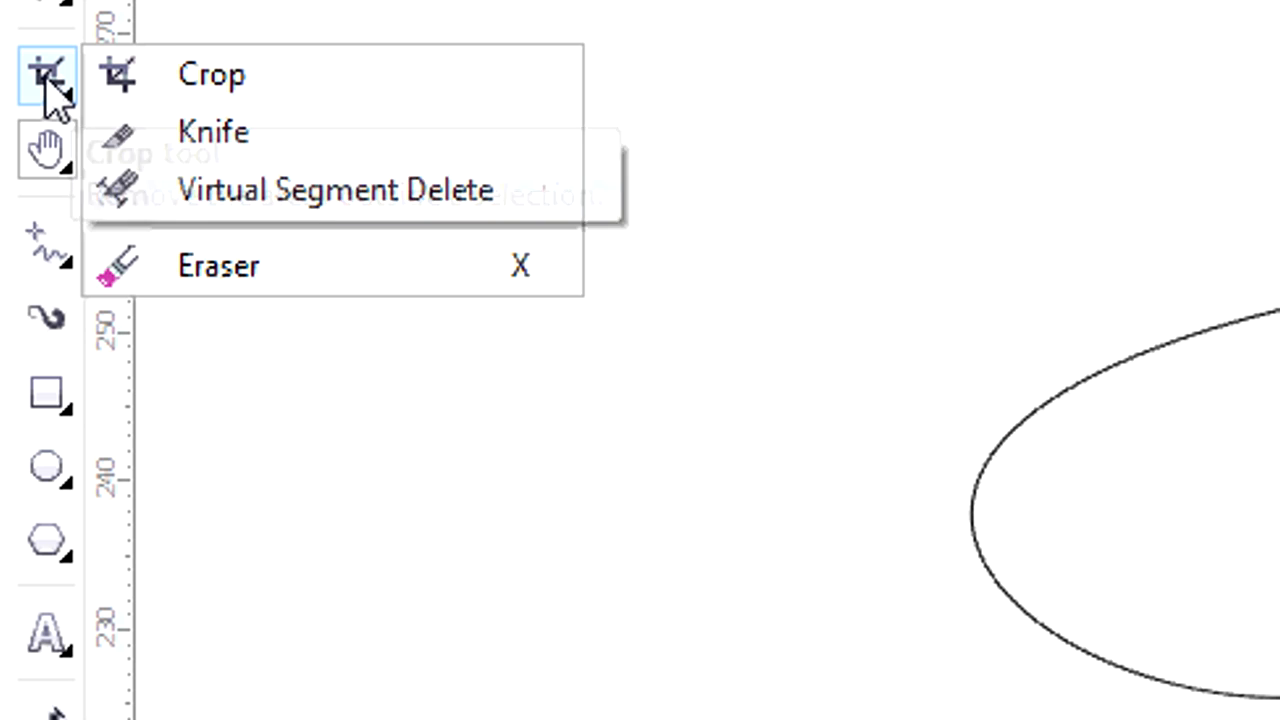
pyautogui.click(198, 3)
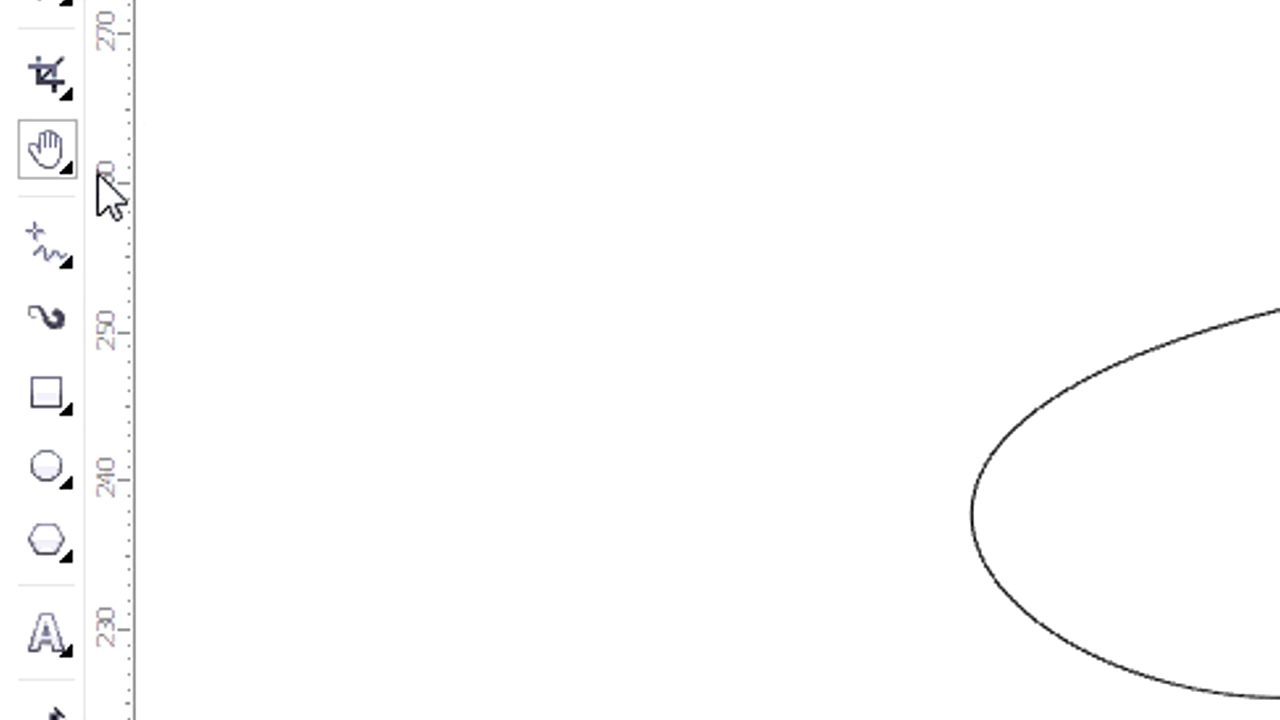
pyautogui.click(57, 258)
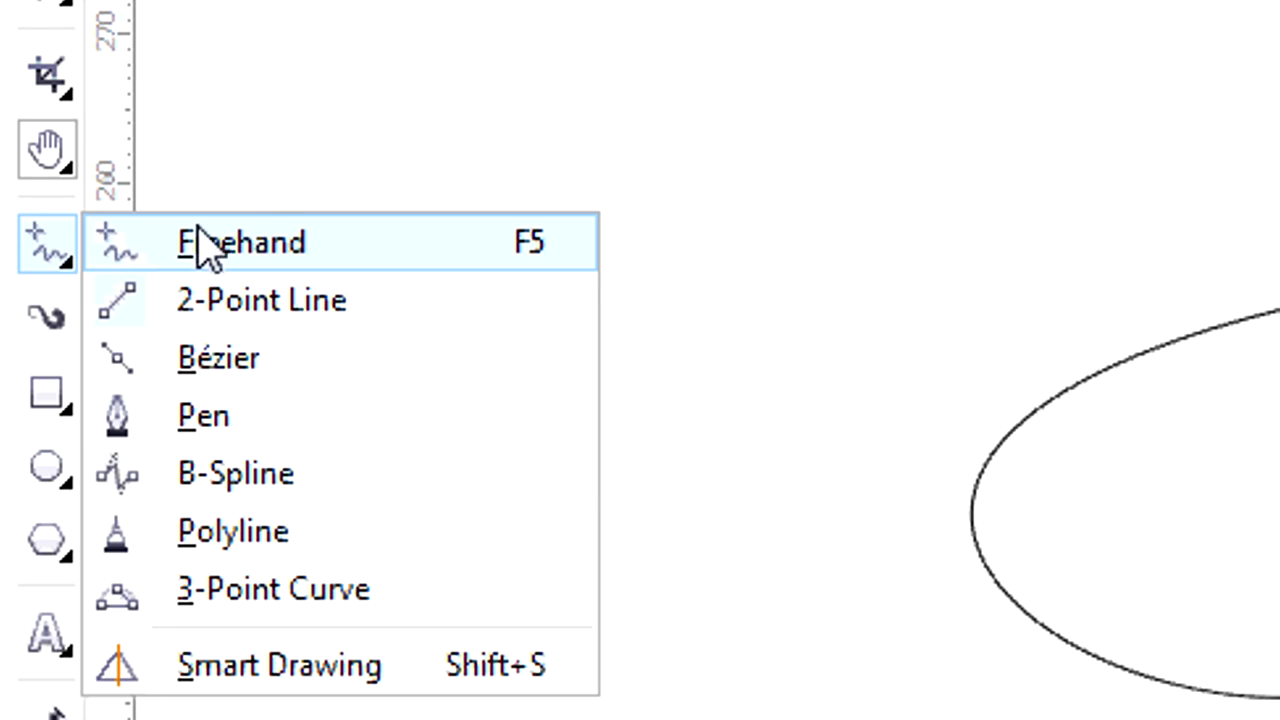
pyautogui.click(336, 140)
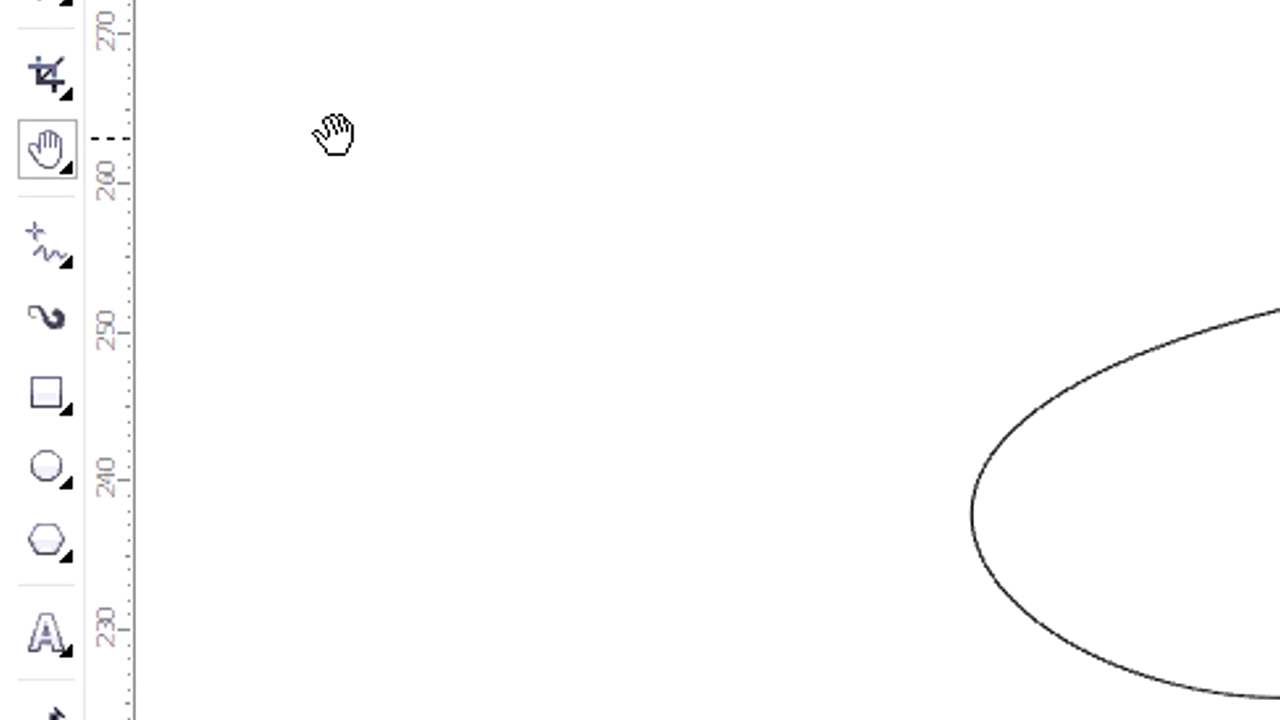
# Magnify an empty area beside the curve with the Zoom tool and zoom back out one level.
pyautogui.click(51, 157)
pyautogui.click(137, 149)
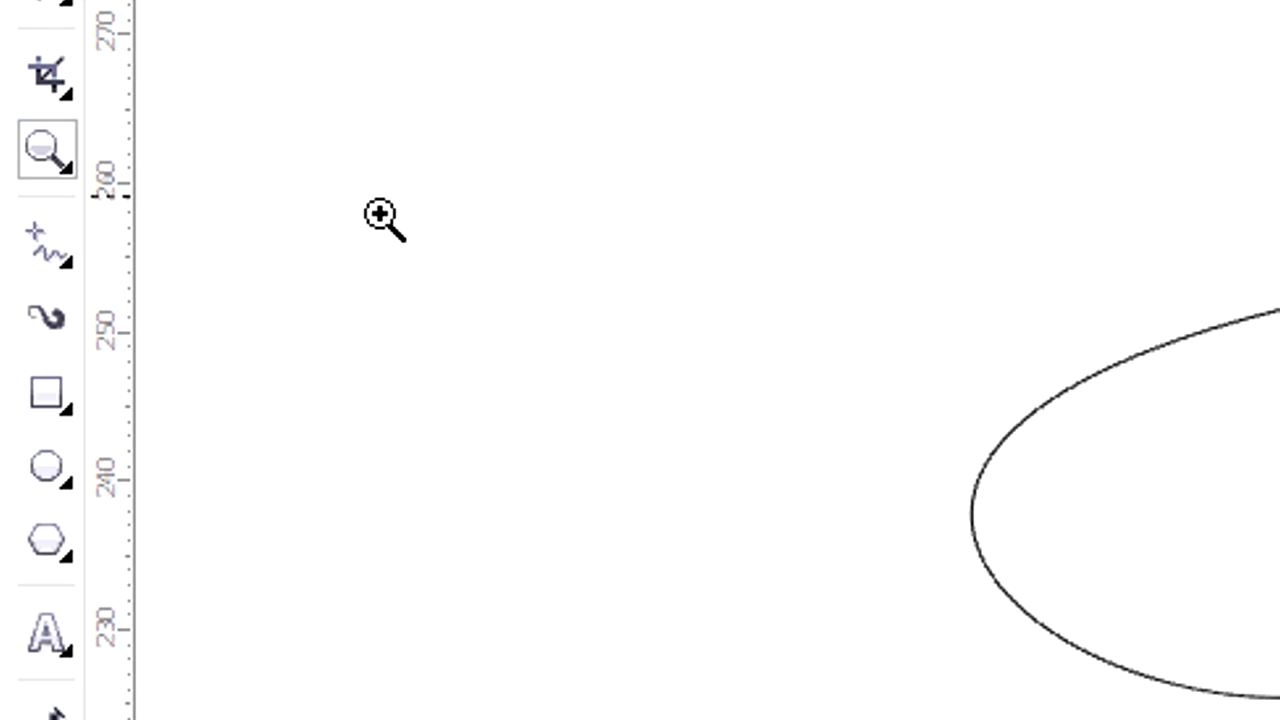
pyautogui.click(322, 158)
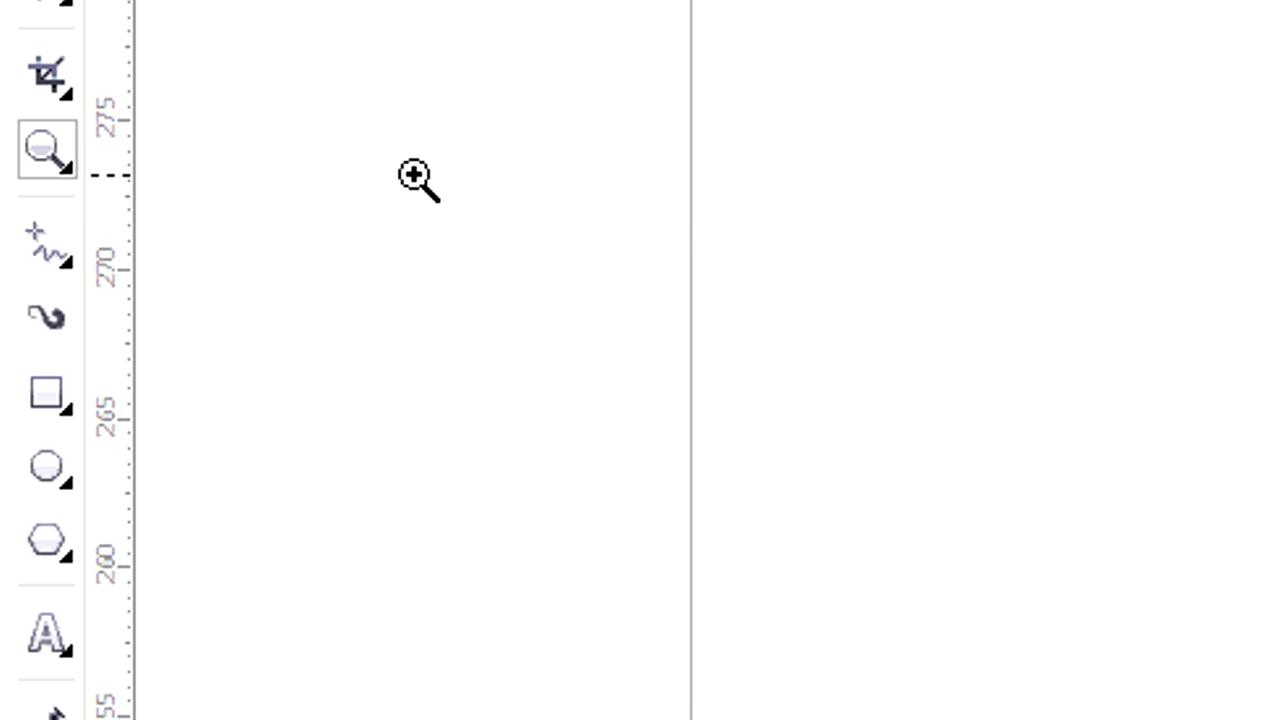
pyautogui.rightClick(486, 190)
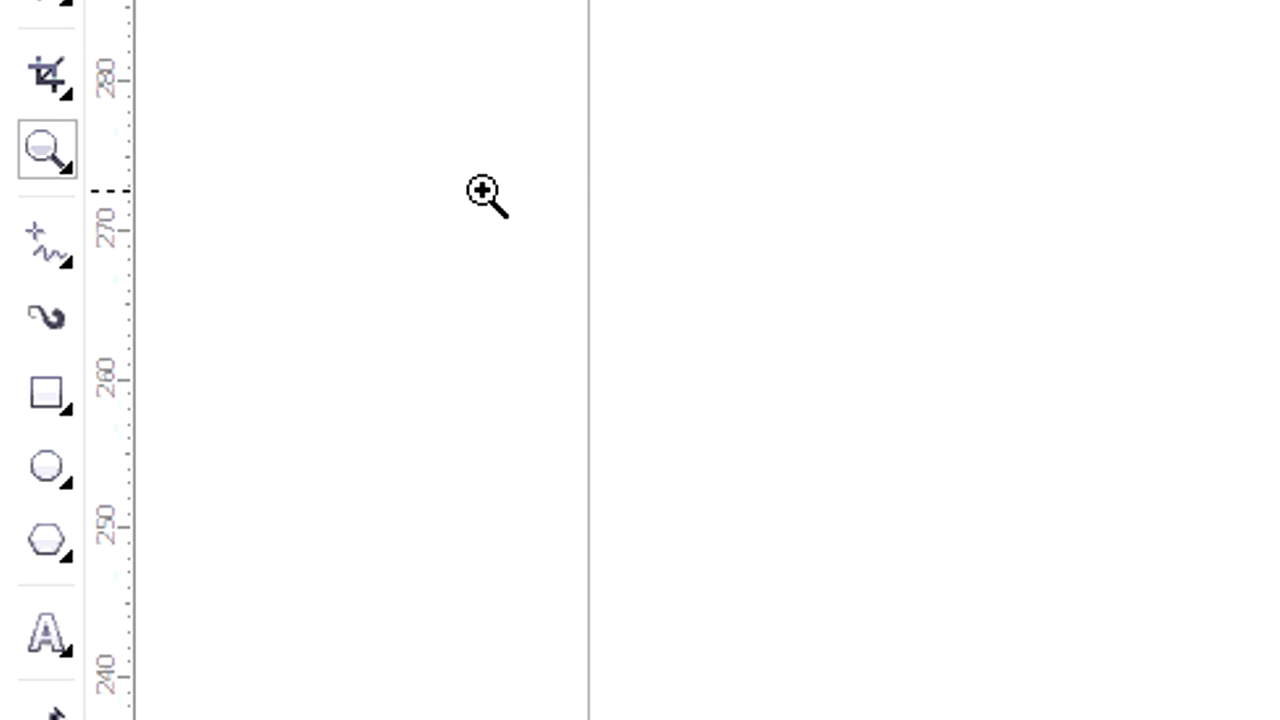
# Activate the Pan tool and magnify the view of the selected curve to 300%.
pyautogui.click(44, 158)
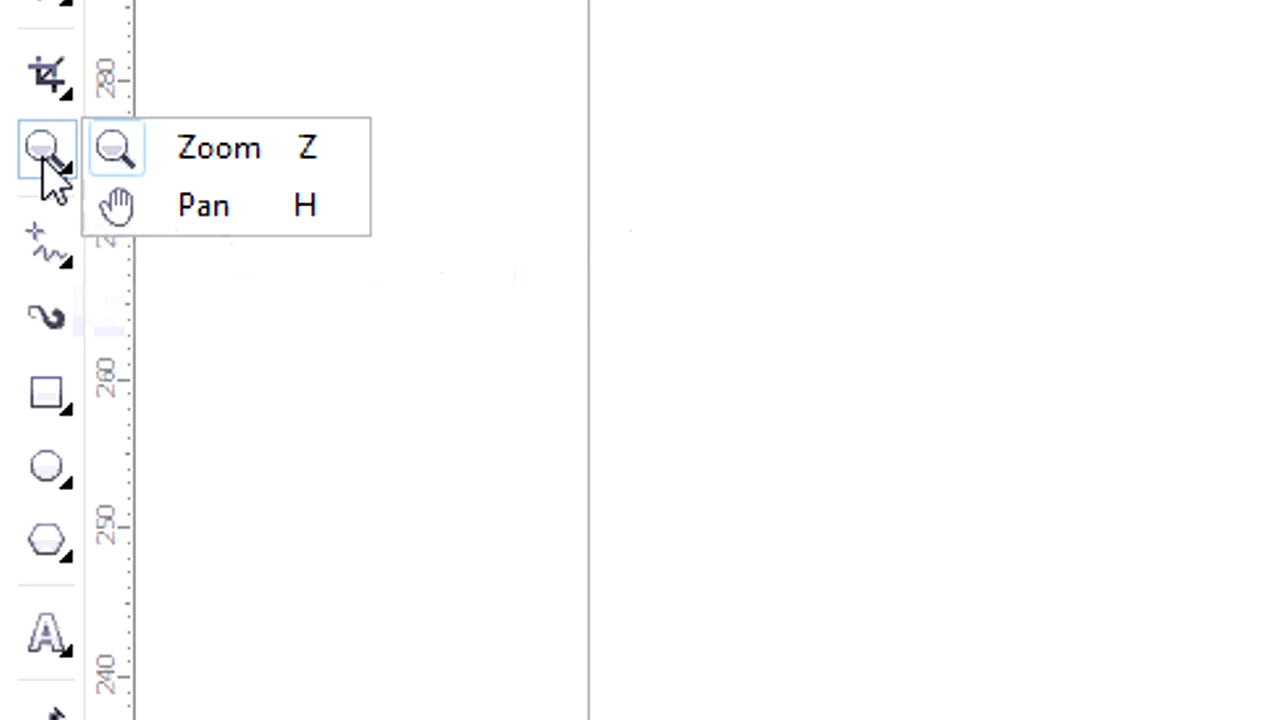
pyautogui.click(226, 214)
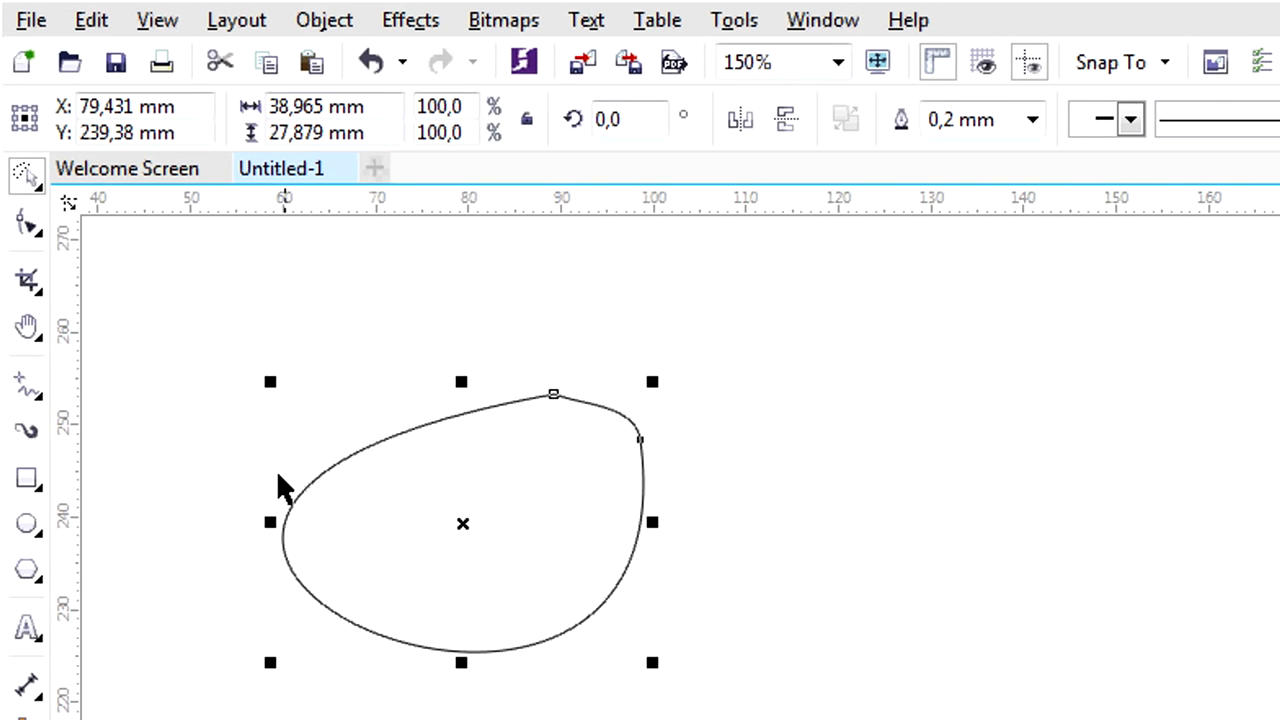
pyautogui.scroll(2, 282, 484)
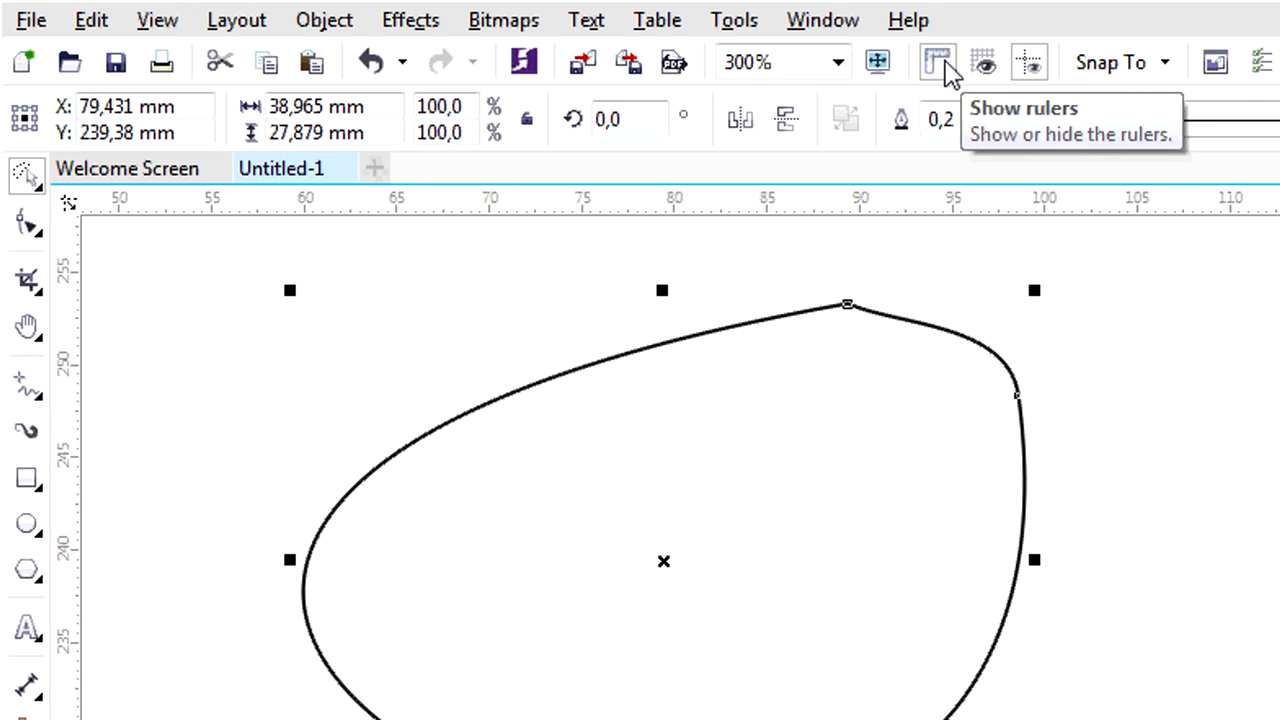
# Toggle the display of the document grid on and off and switch the visibility of the guidelines.
pyautogui.click(986, 68)
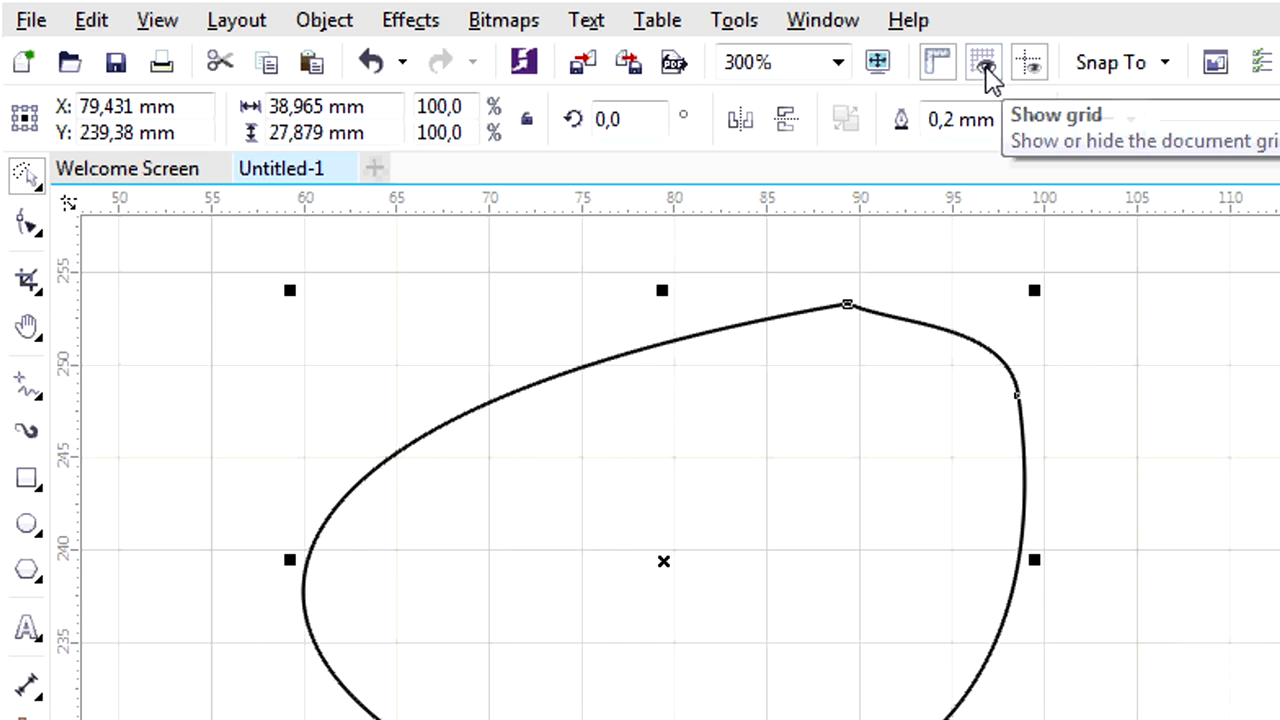
pyautogui.click(986, 68)
pyautogui.click(986, 68)
pyautogui.click(986, 68)
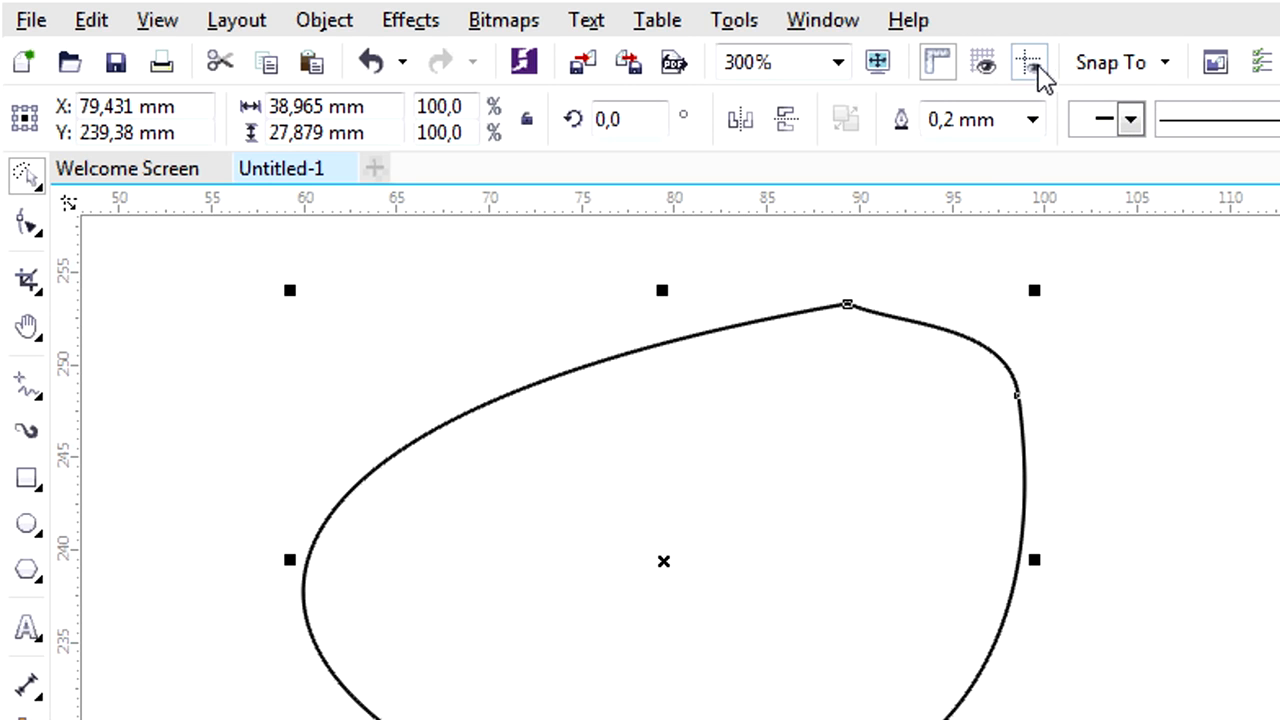
pyautogui.click(1034, 66)
# Draw a sprayed Artistic Media stroke on the page using the Brush Strokes spray category.
pyautogui.click(30, 388)
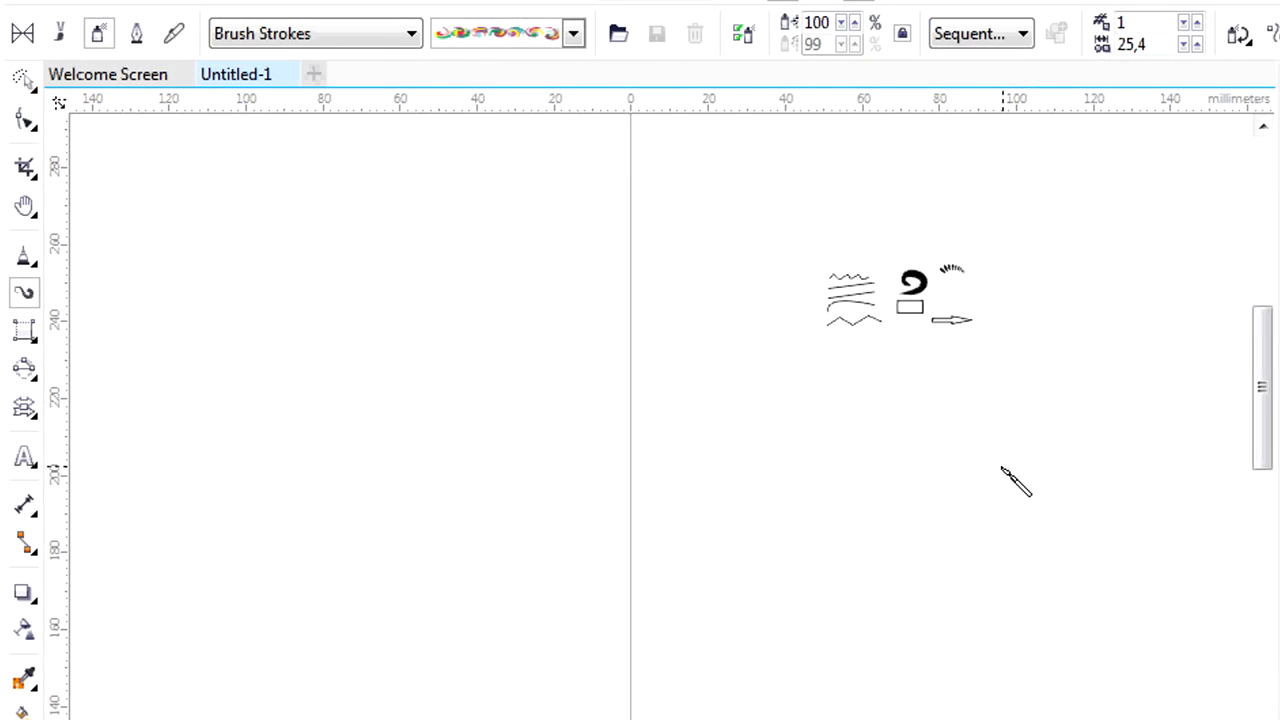
pyautogui.moveTo(1001, 466)
pyautogui.mouseDown()
pyautogui.moveTo(897, 452)
pyautogui.moveTo(862, 556)
pyautogui.mouseUp()
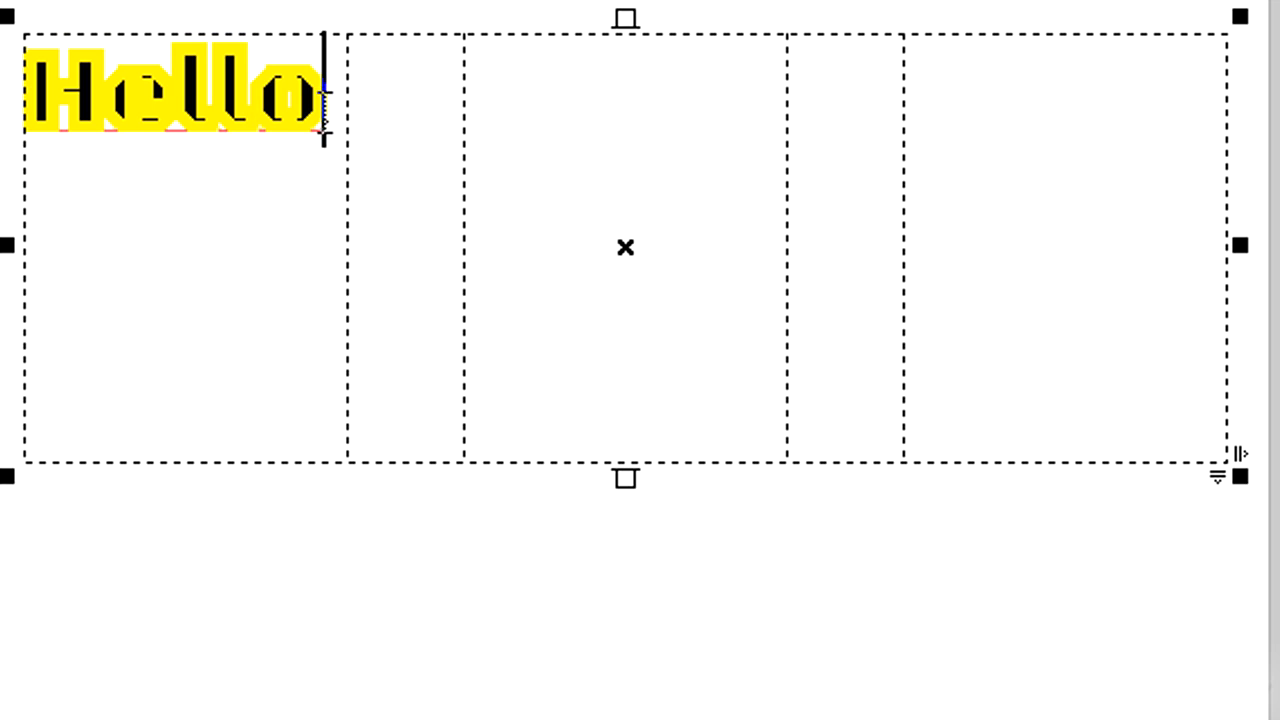
# Continue the text after "Hello" in the three-column frame with "sd", "fssf sf", "f" and "sfsfff", inserting column breaks between the columns.
pyautogui.press('Return')
pyautogui.write('sd')
pyautogui.hotkey('ctrl', 'Return')
pyautogui.write('fssf sf')
pyautogui.hotkey('ctrl', 'Return')
pyautogui.write('sff')
pyautogui.press('Return')
pyautogui.write('sfsf')
pyautogui.press('Return')
pyautogui.write('ff')
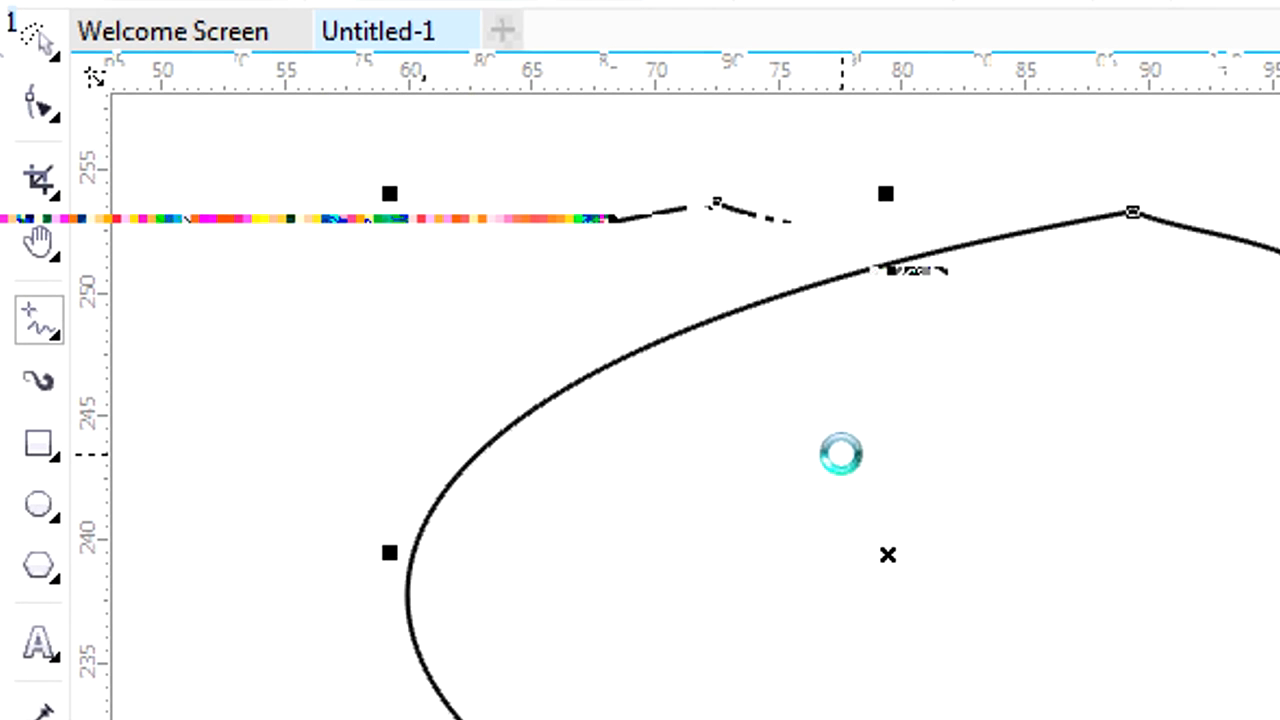
# Delete the closed curve and draw a wavy open curve about 10 mm wide with the Freehand tool.
pyautogui.press('Delete')
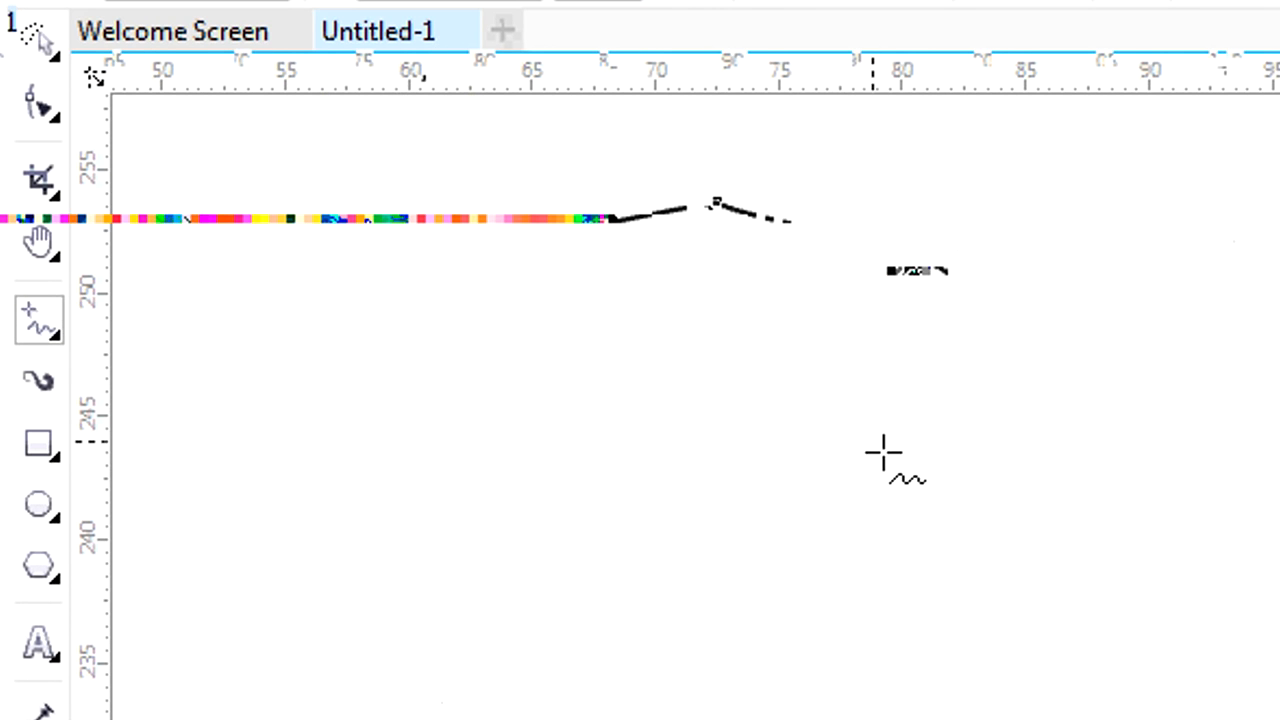
pyautogui.scroll(-4, 452, 467)
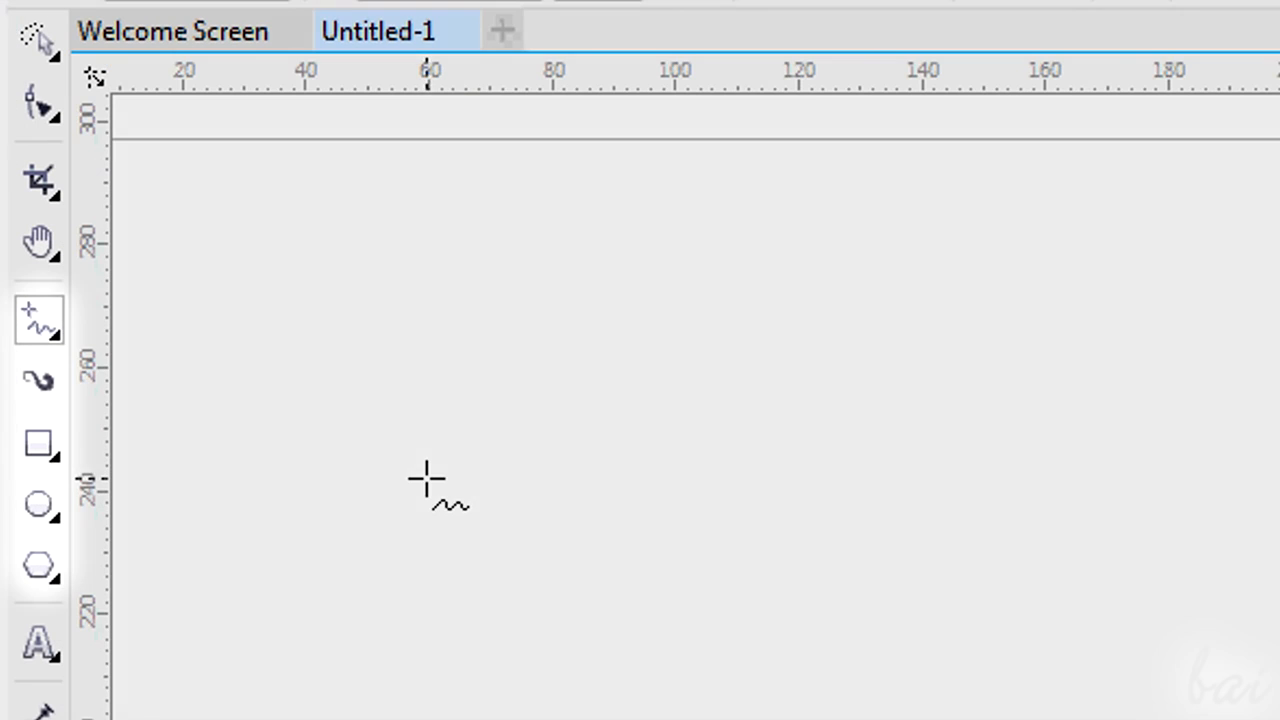
pyautogui.click(40, 322)
pyautogui.scroll(3, 402, 440)
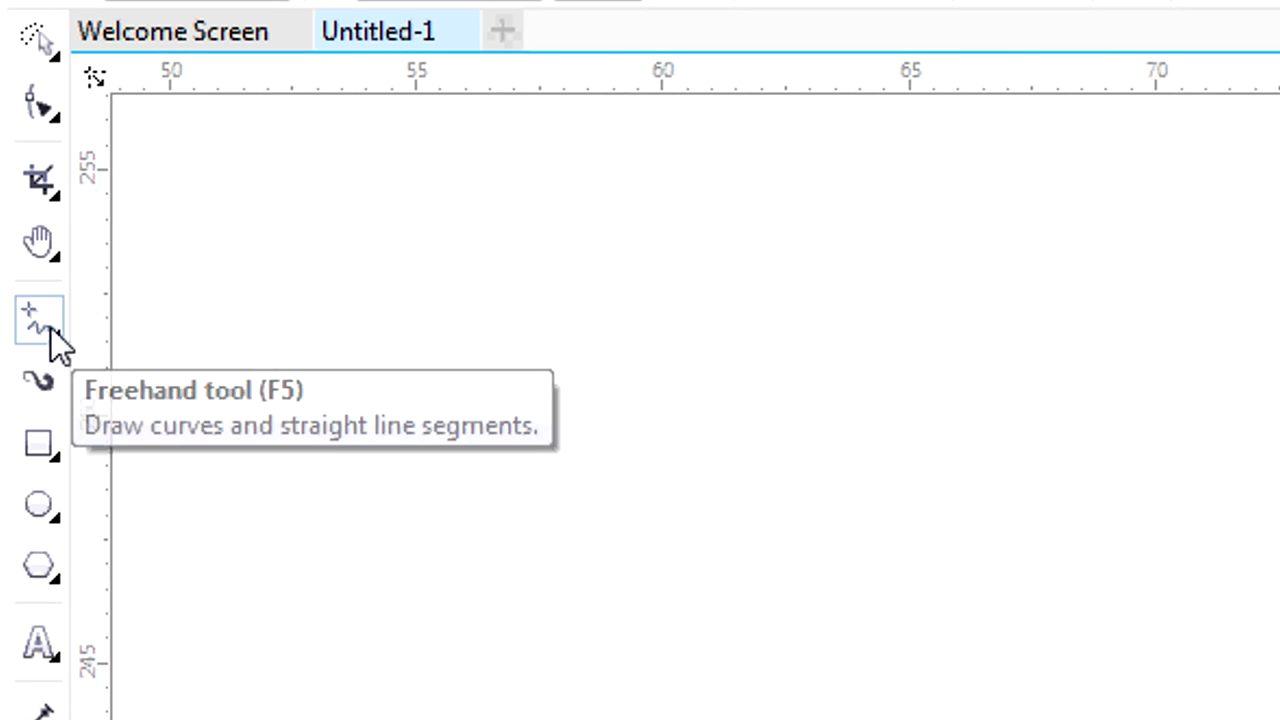
pyautogui.click(51, 328)
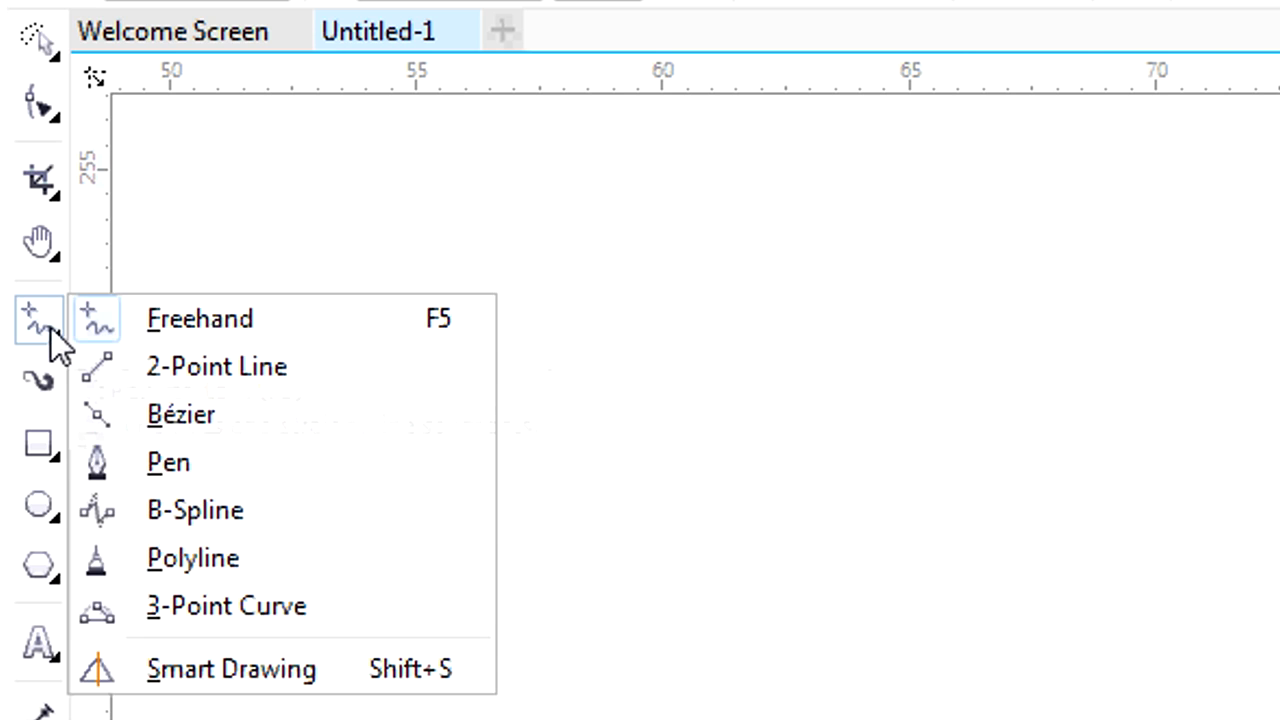
pyautogui.click(192, 320)
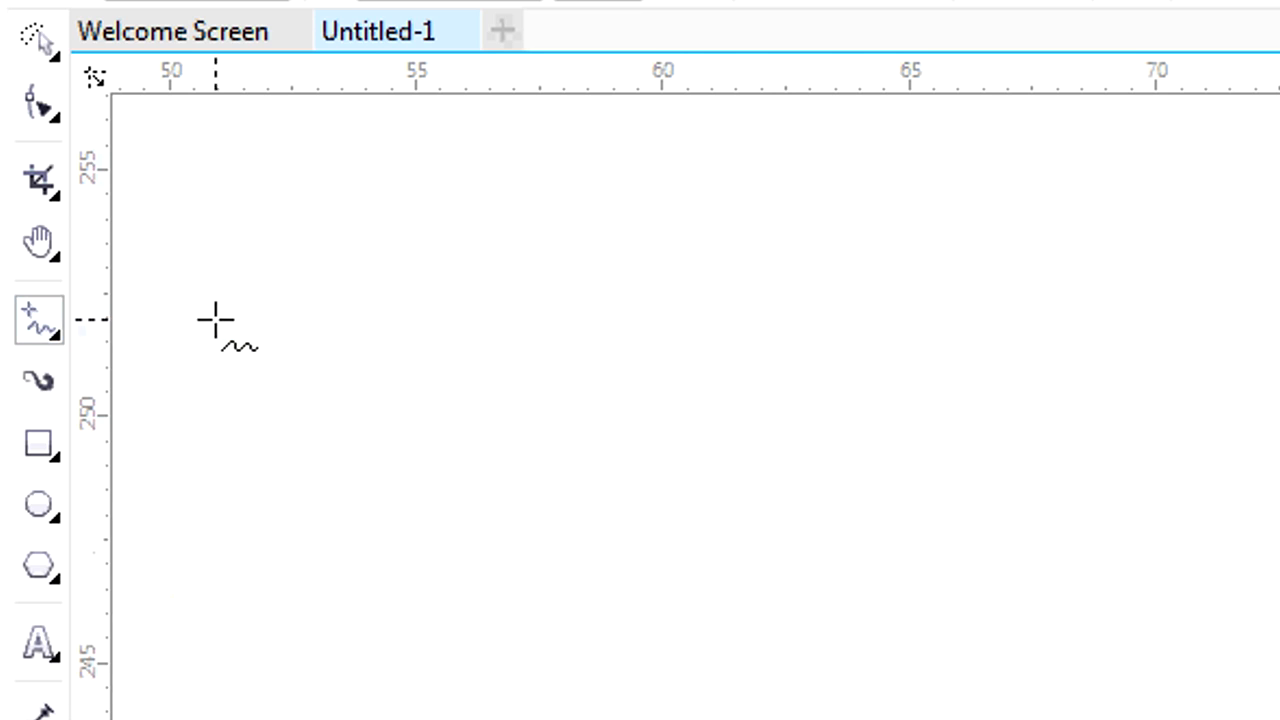
pyautogui.moveTo(235, 355)
pyautogui.mouseDown()
pyautogui.moveTo(265, 328)
pyautogui.moveTo(337, 358)
pyautogui.moveTo(459, 315)
pyautogui.moveTo(494, 335)
pyautogui.moveTo(596, 318)
pyautogui.moveTo(673, 371)
pyautogui.moveTo(748, 341)
pyautogui.mouseUp()
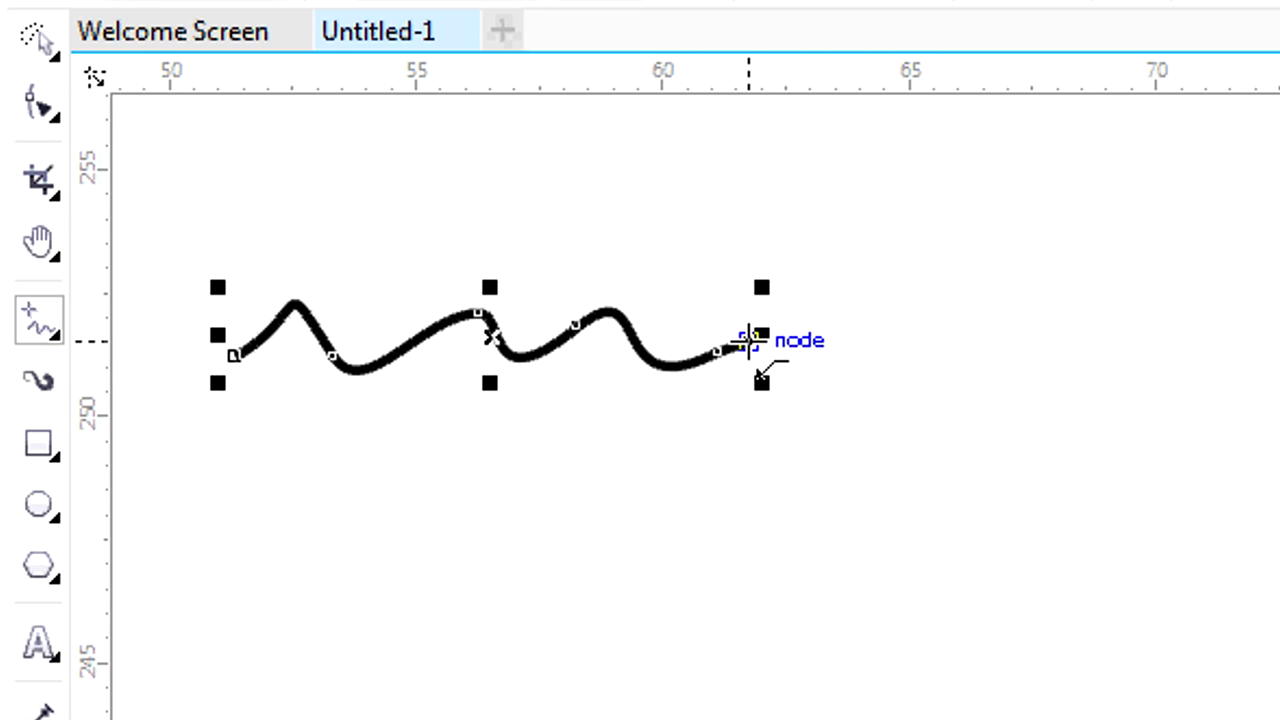
# Draw two slanted straight lines about 12 mm long below the wavy curve, one with Freehand and one with 2-Point Line.
pyautogui.click(224, 487)
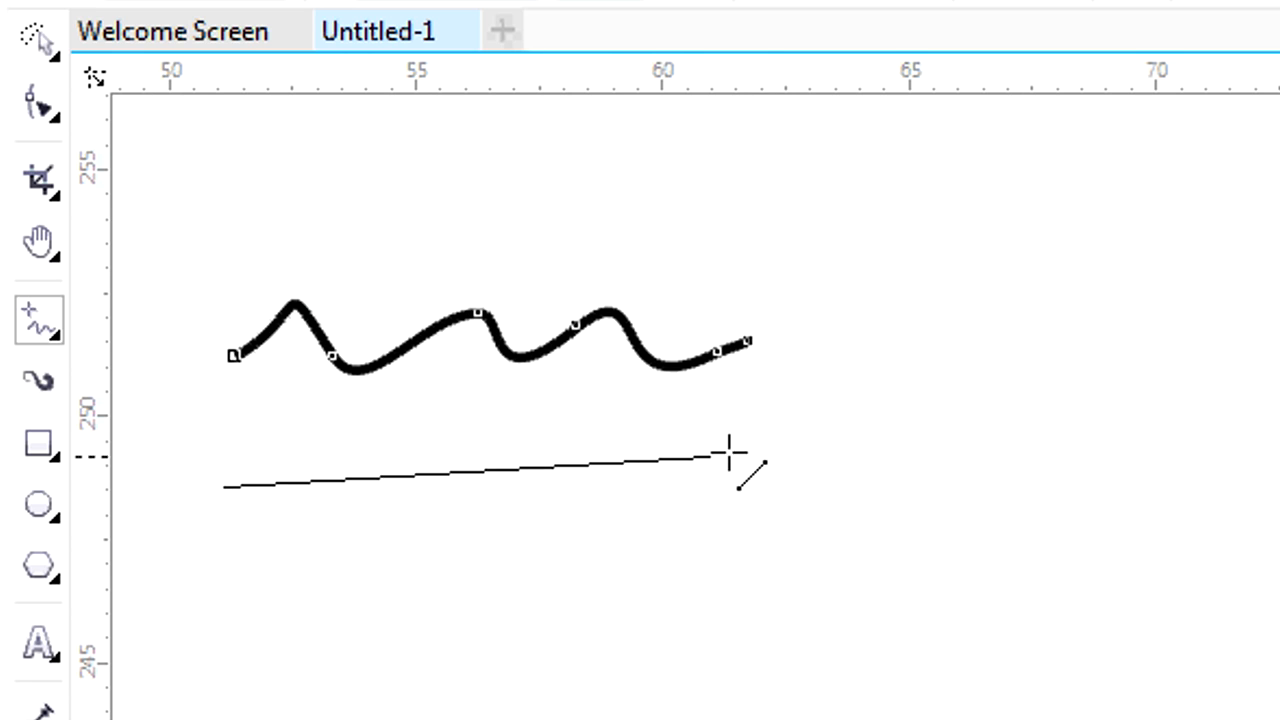
pyautogui.click(810, 412)
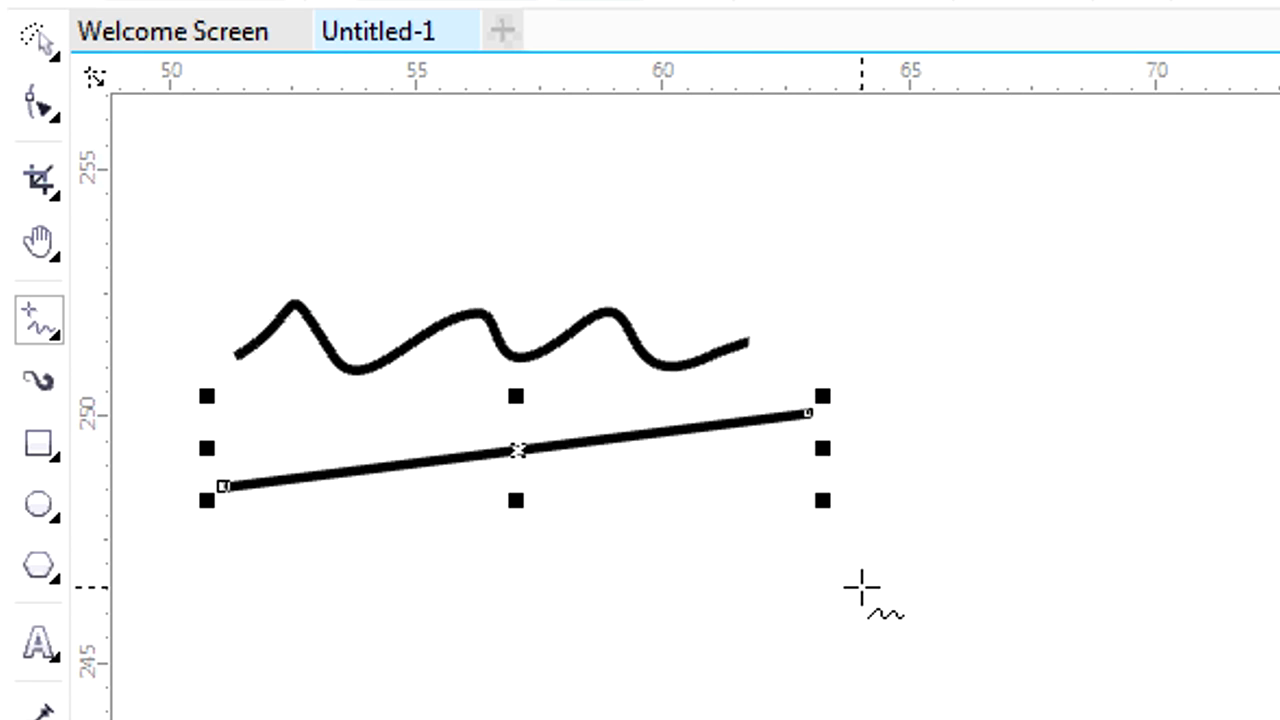
pyautogui.click(52, 332)
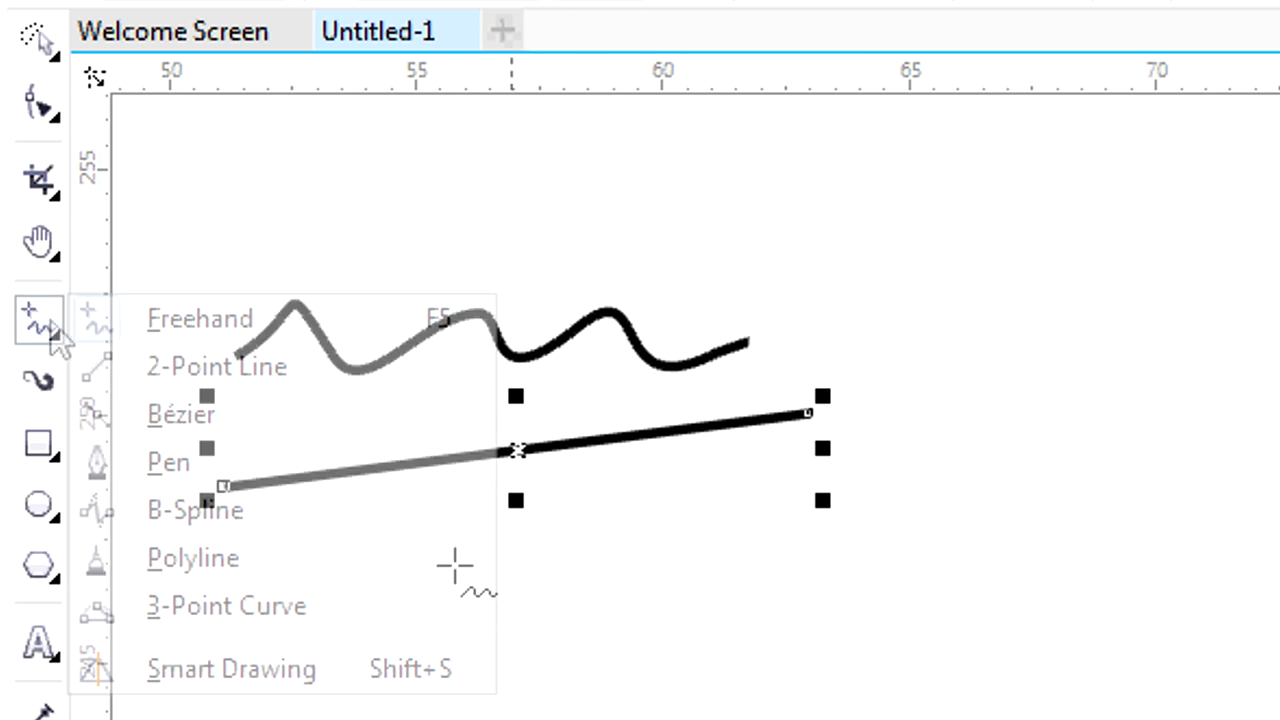
pyautogui.click(208, 368)
pyautogui.moveTo(220, 609); pyautogui.dragTo(820, 528)
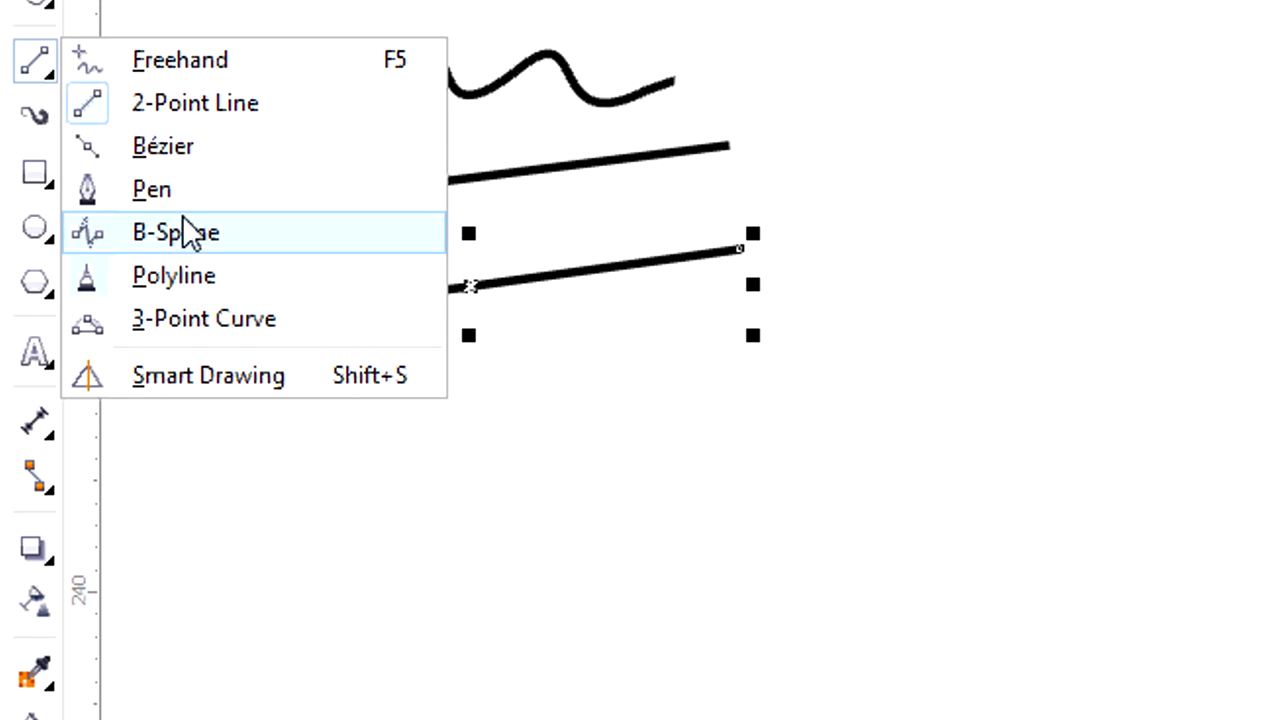
# Draw an arched 3-Point Curve about 12 mm wide below the straight lines, bulging upward near its left end.
pyautogui.click(180, 319)
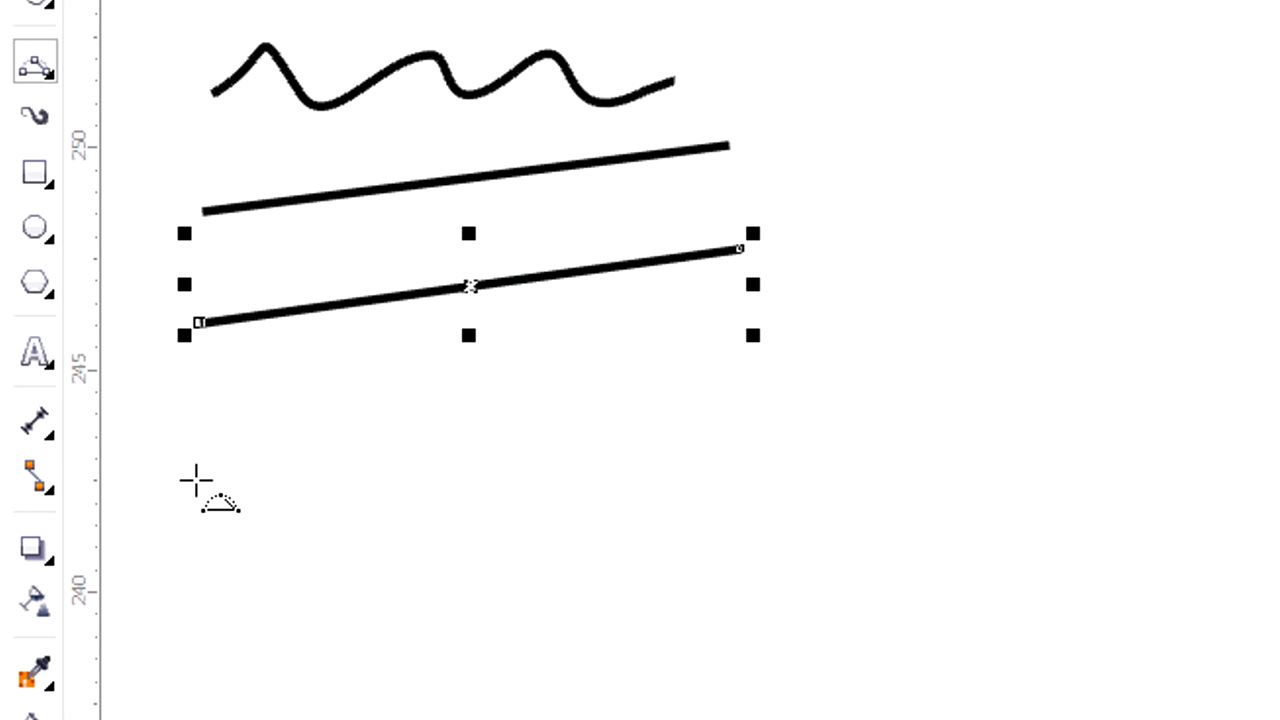
pyautogui.moveTo(200, 481); pyautogui.dragTo(741, 402)
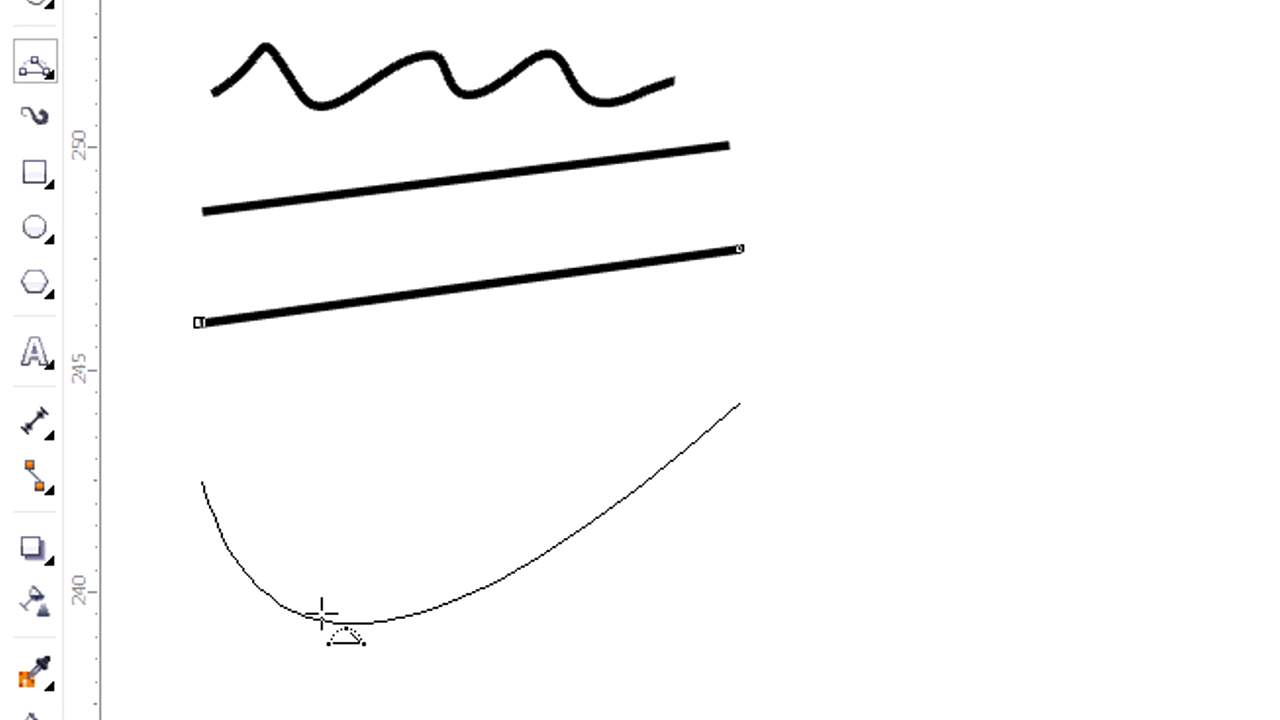
pyautogui.click(237, 387)
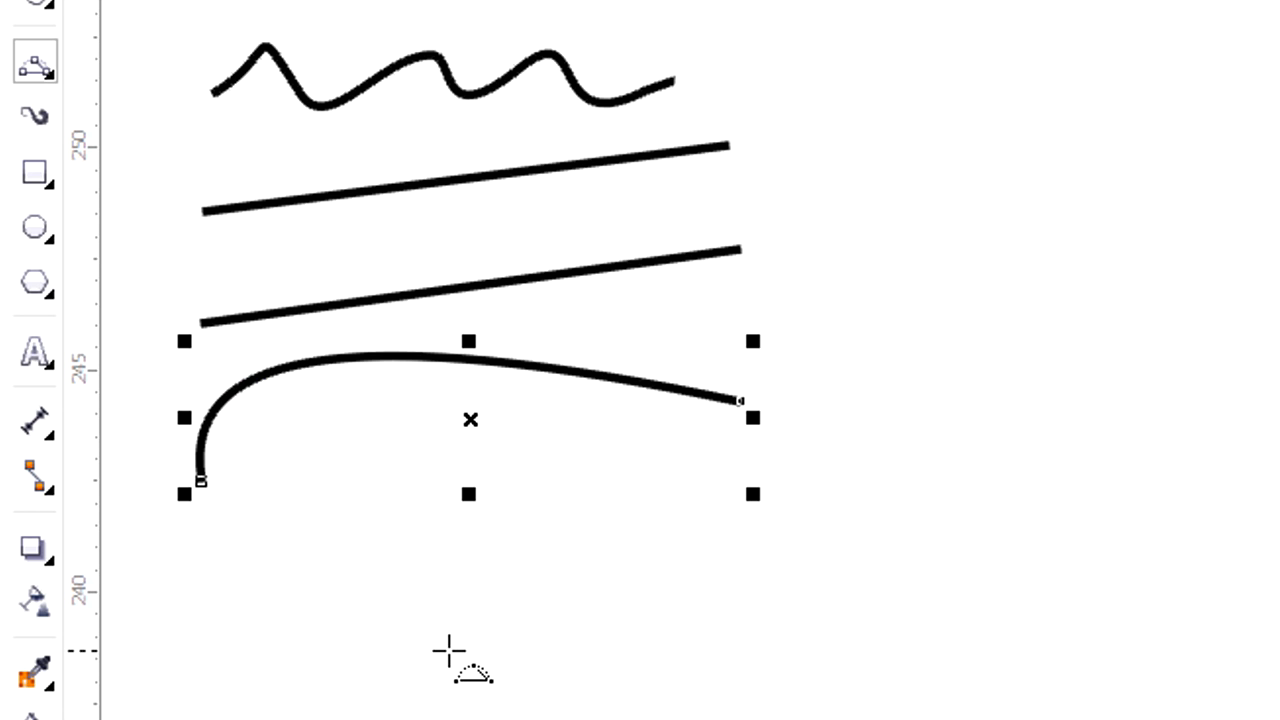
# Draw a four-segment zigzag Polyline about 14 mm wide below the arched curve.
pyautogui.click(40, 66)
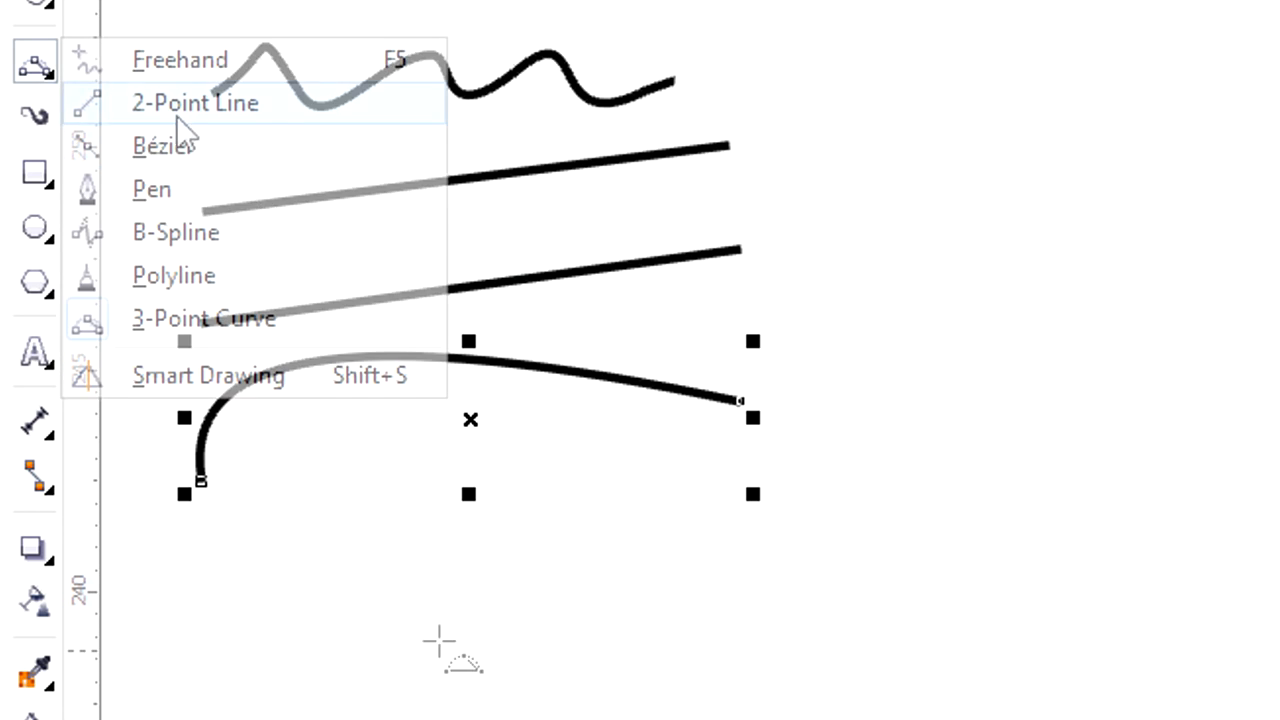
pyautogui.click(255, 276)
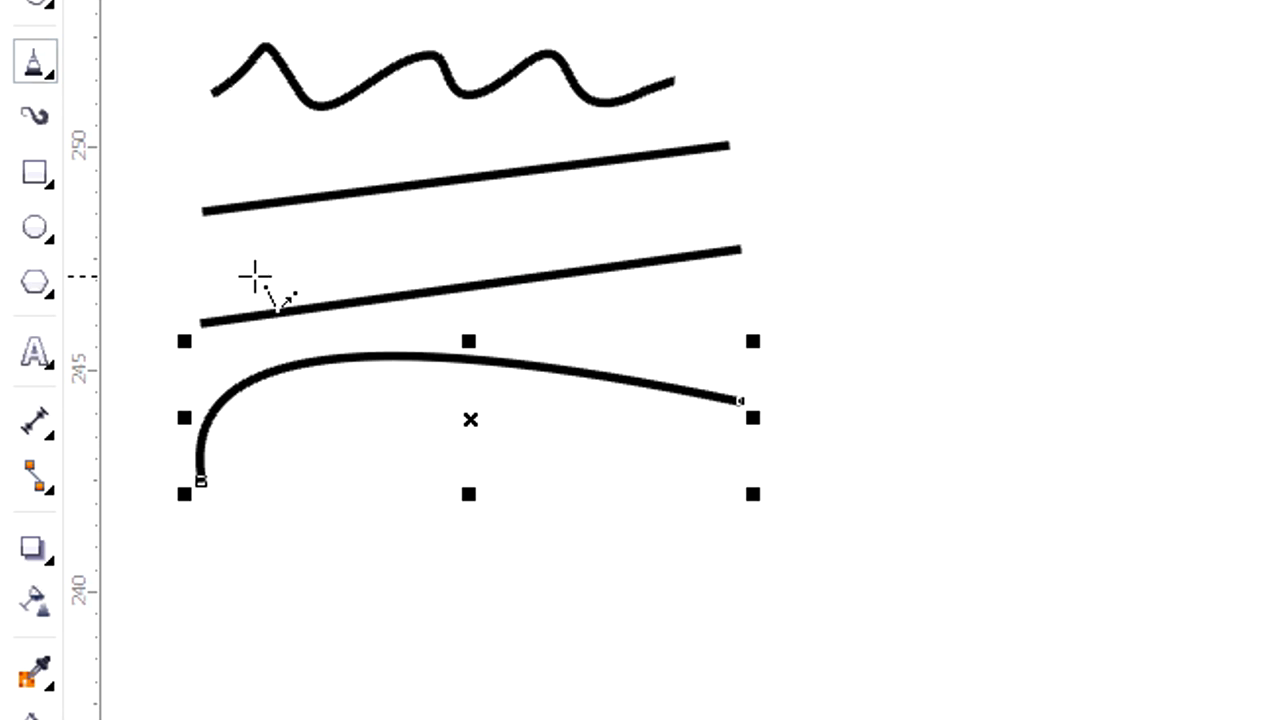
pyautogui.click(185, 640)
pyautogui.click(334, 543)
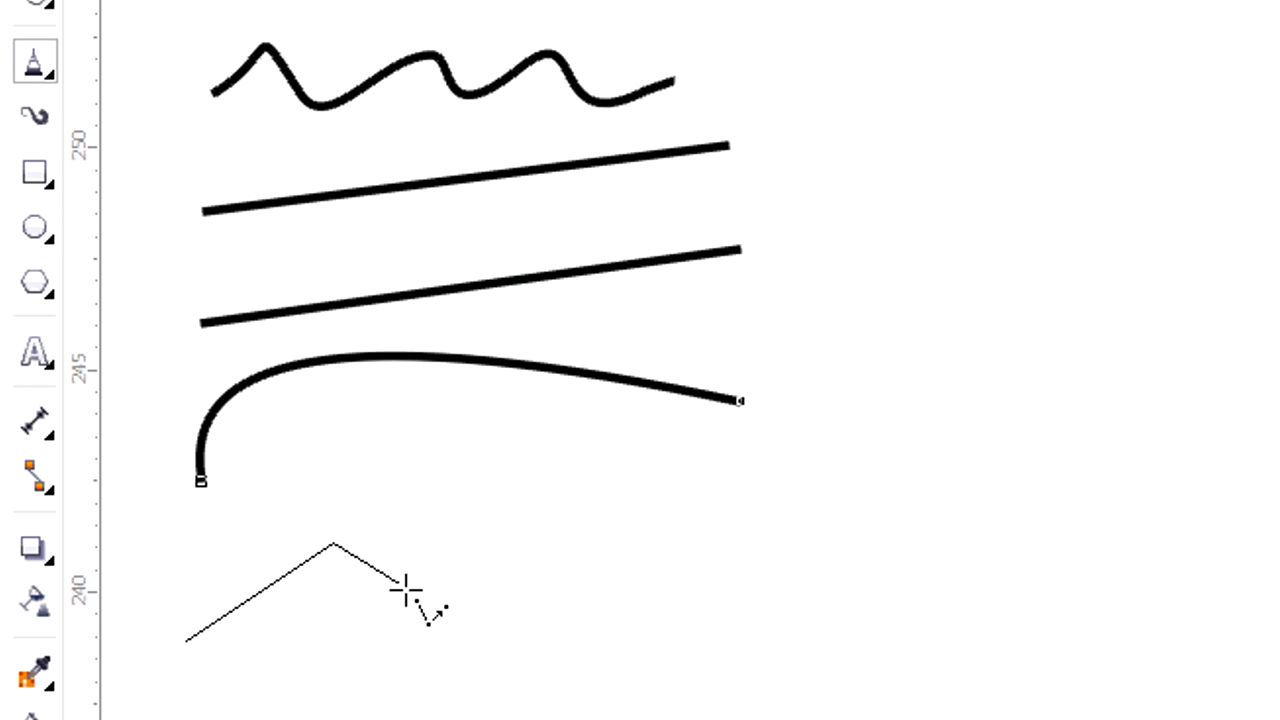
pyautogui.click(486, 631)
pyautogui.click(665, 525)
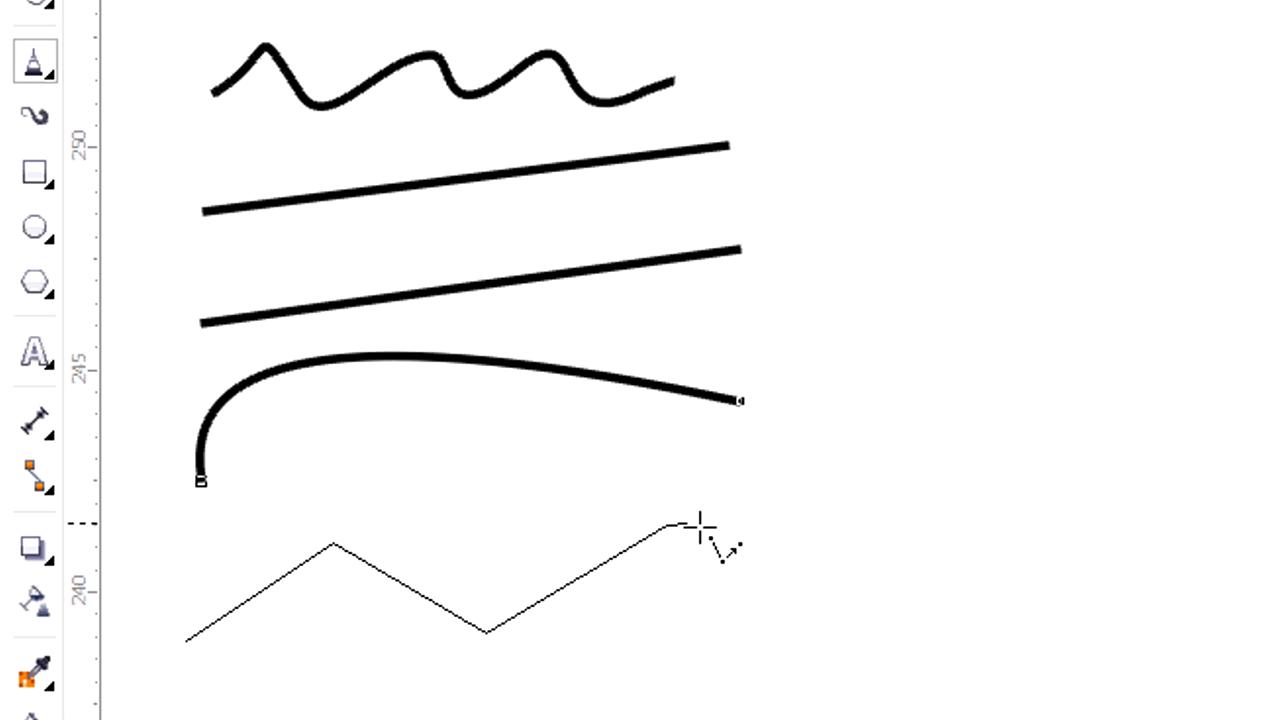
pyautogui.doubleClick(825, 595)
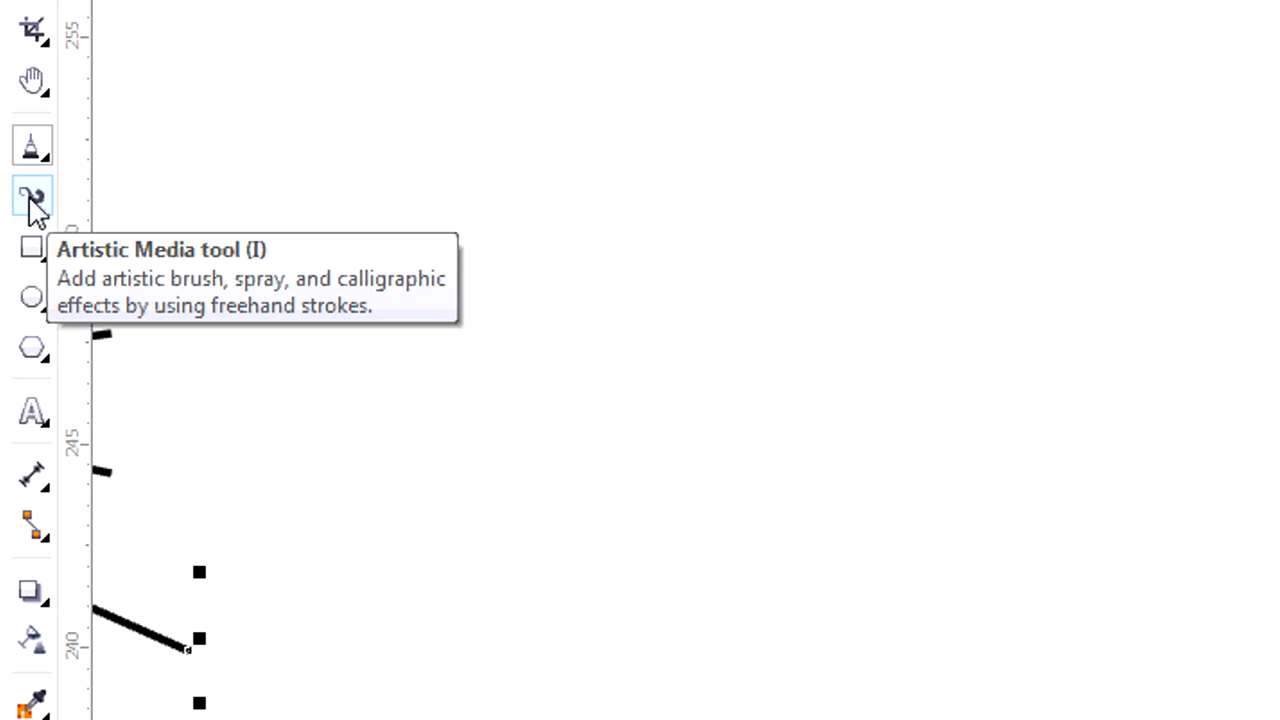
# Paint two Artistic Media strokes in the empty area: a spiral about 7 mm wide and a wave about 12 mm wide.
pyautogui.click(31, 198)
pyautogui.moveTo(499, 264)
pyautogui.mouseDown()
pyautogui.moveTo(567, 152)
pyautogui.moveTo(596, 305)
pyautogui.moveTo(342, 351)
pyautogui.mouseUp()
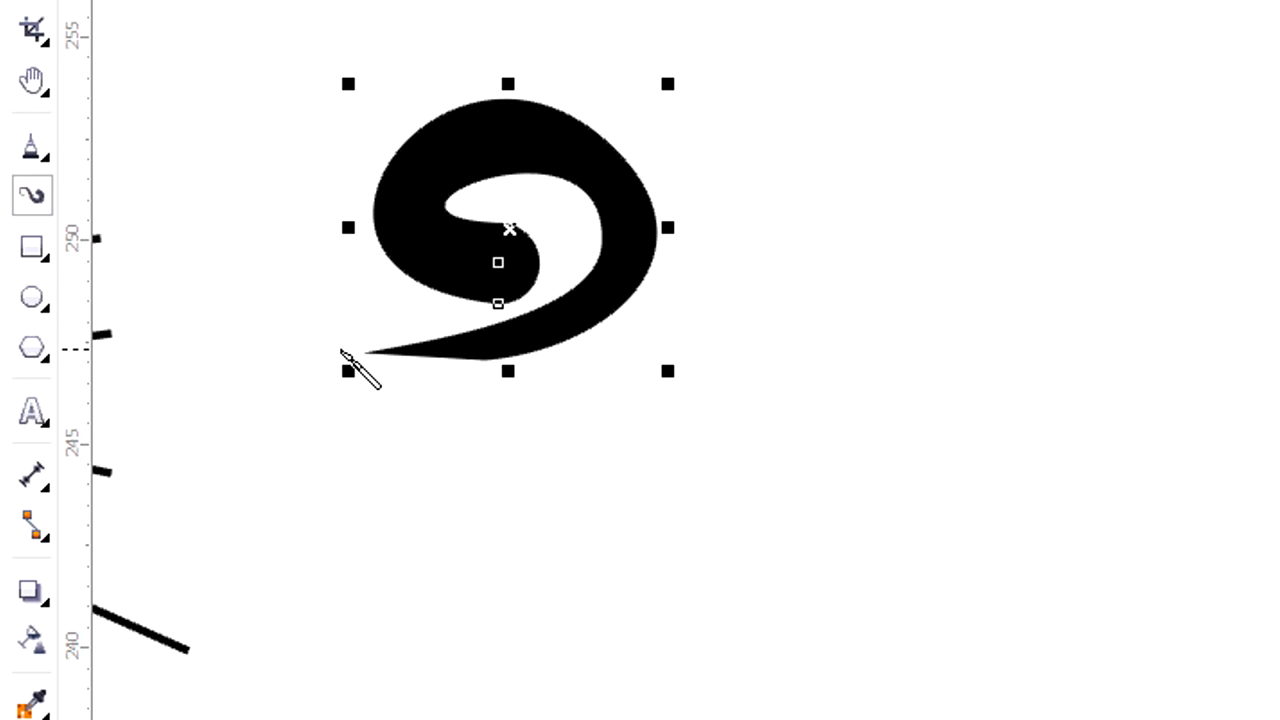
pyautogui.moveTo(777, 309)
pyautogui.mouseDown()
pyautogui.moveTo(957, 163)
pyautogui.moveTo(1210, 252)
pyautogui.mouseUp()
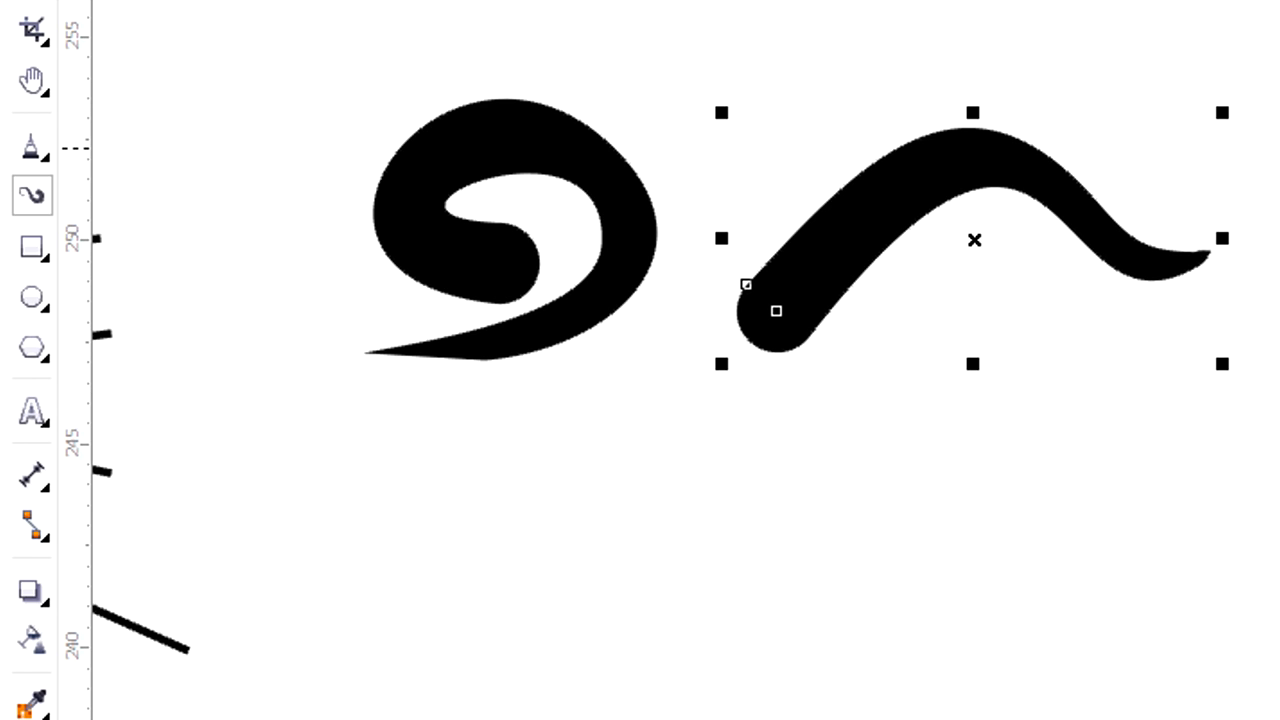
# Draw a rectangle about 7 mm wide and 3 mm high below the spiral stroke.
pyautogui.click(31, 250)
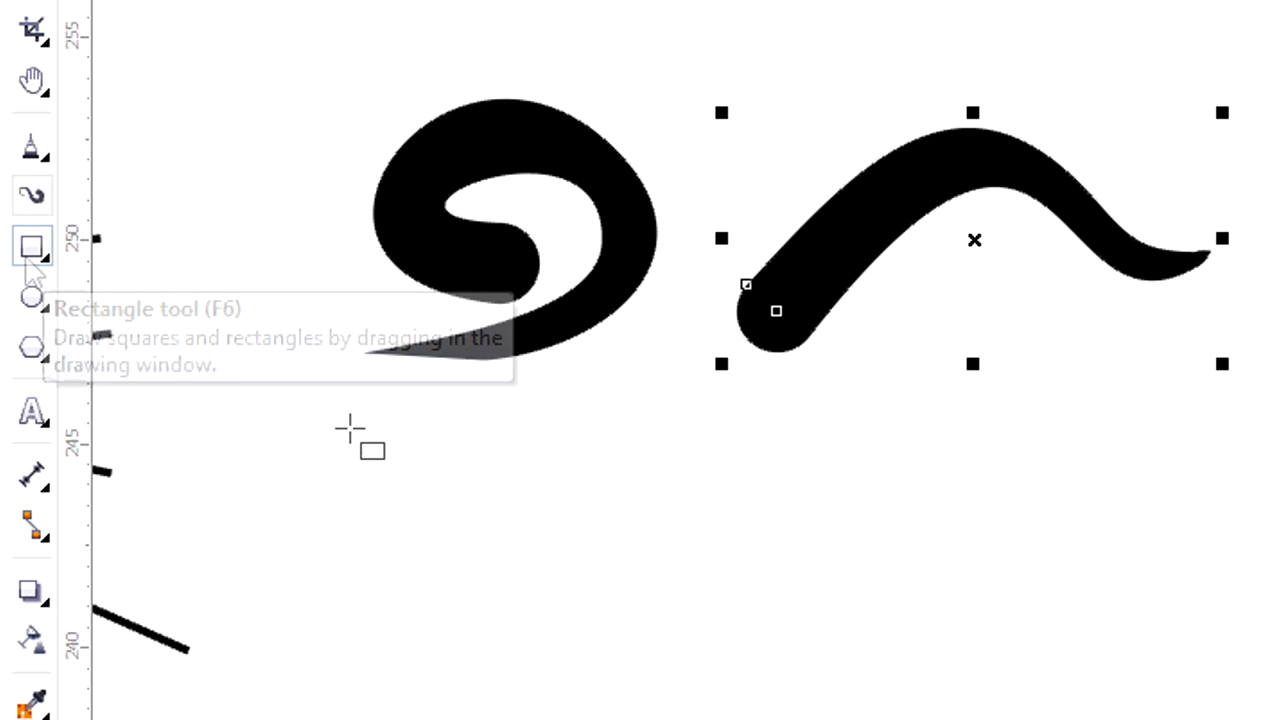
pyautogui.moveTo(350, 425); pyautogui.dragTo(621, 558)
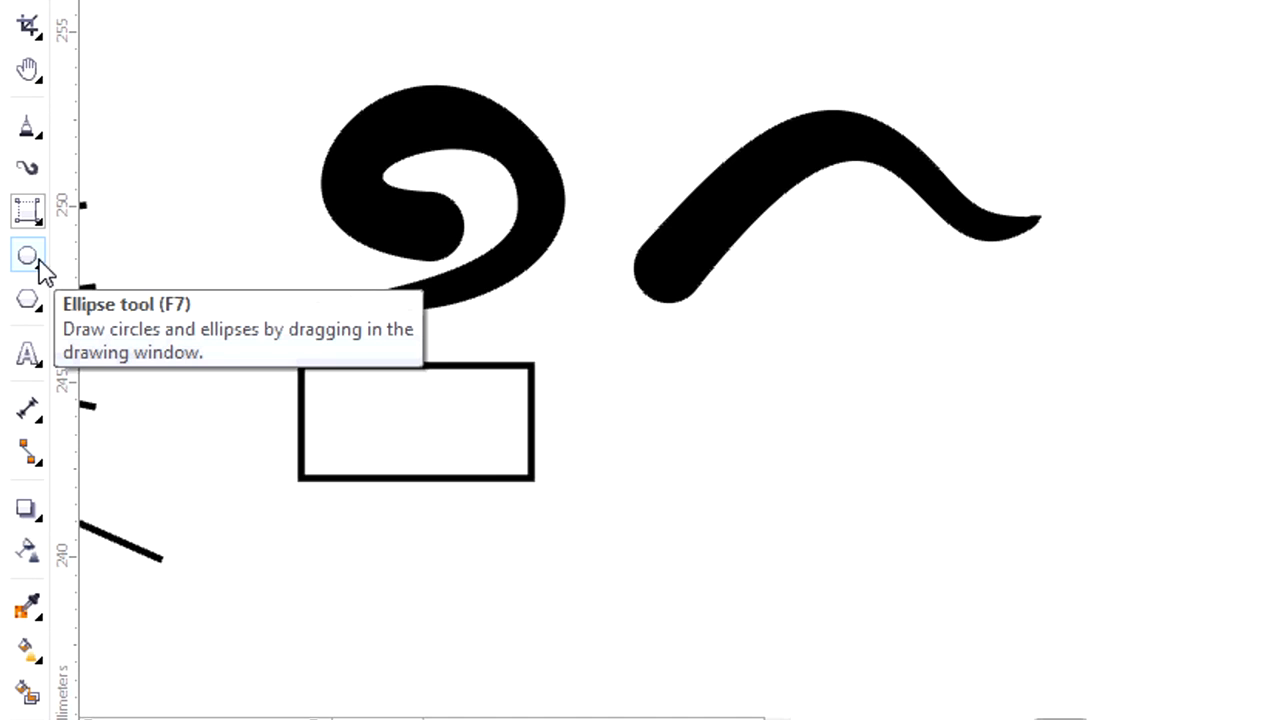
# Draw an ellipse about 7 by 3 mm below the wave stroke and an upside-down pentagon about 4 mm wide below the rectangle.
pyautogui.click(28, 256)
pyautogui.moveTo(650, 447); pyautogui.dragTo(900, 308)
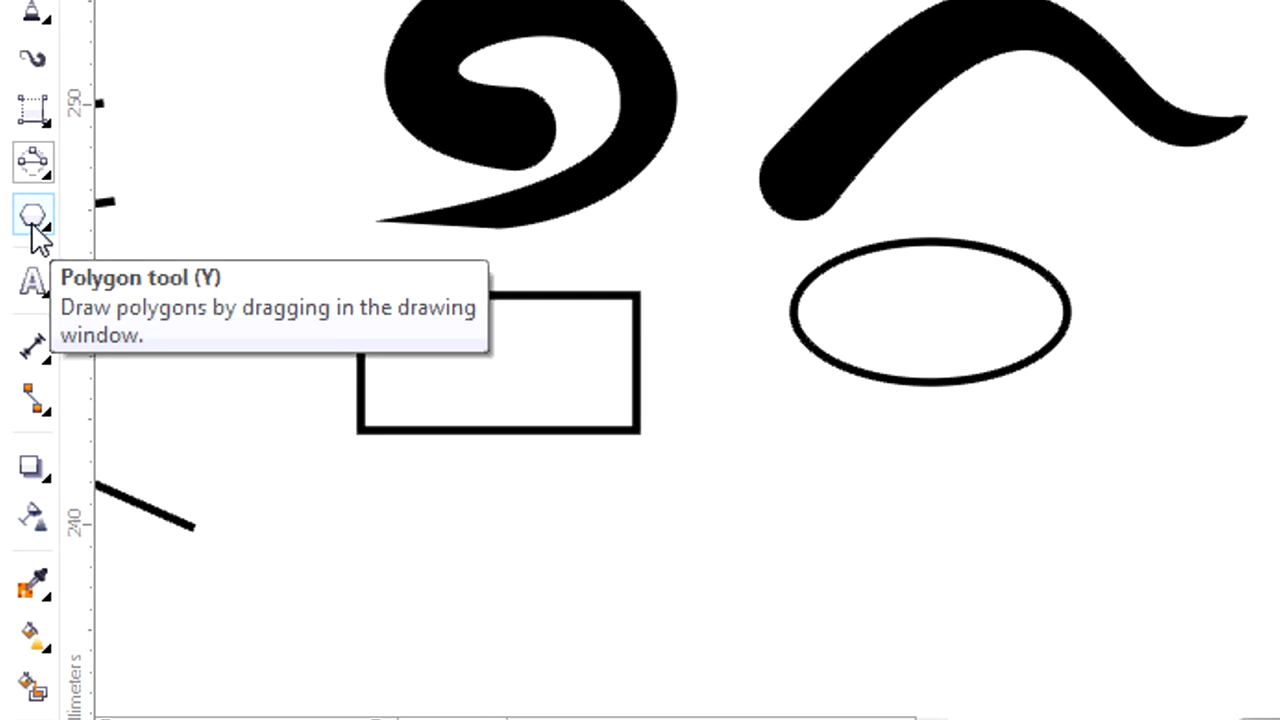
pyautogui.click(31, 226)
pyautogui.moveTo(381, 643); pyautogui.dragTo(585, 457)
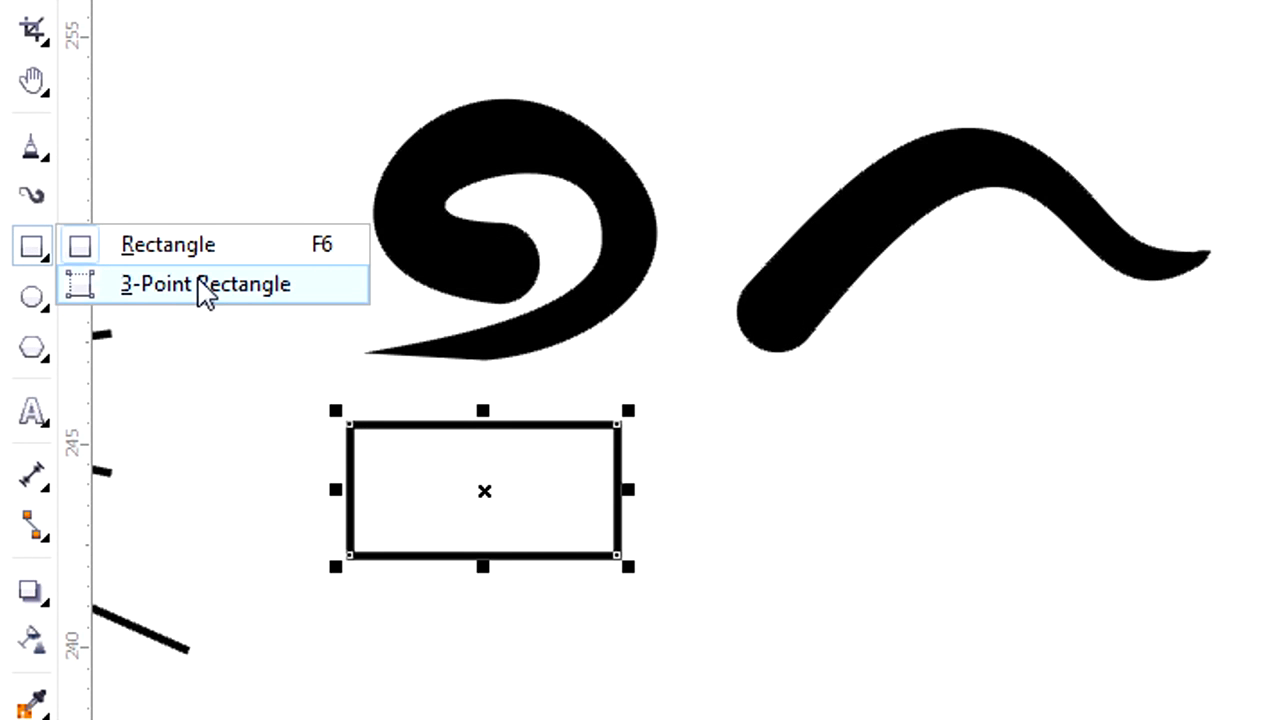
# Draw a 3-Point Rectangle about 9 mm wide and 3.5 mm high below the wave stroke.
pyautogui.click(203, 284)
pyautogui.moveTo(777, 428); pyautogui.dragTo(1148, 426)
pyautogui.click(1154, 570)
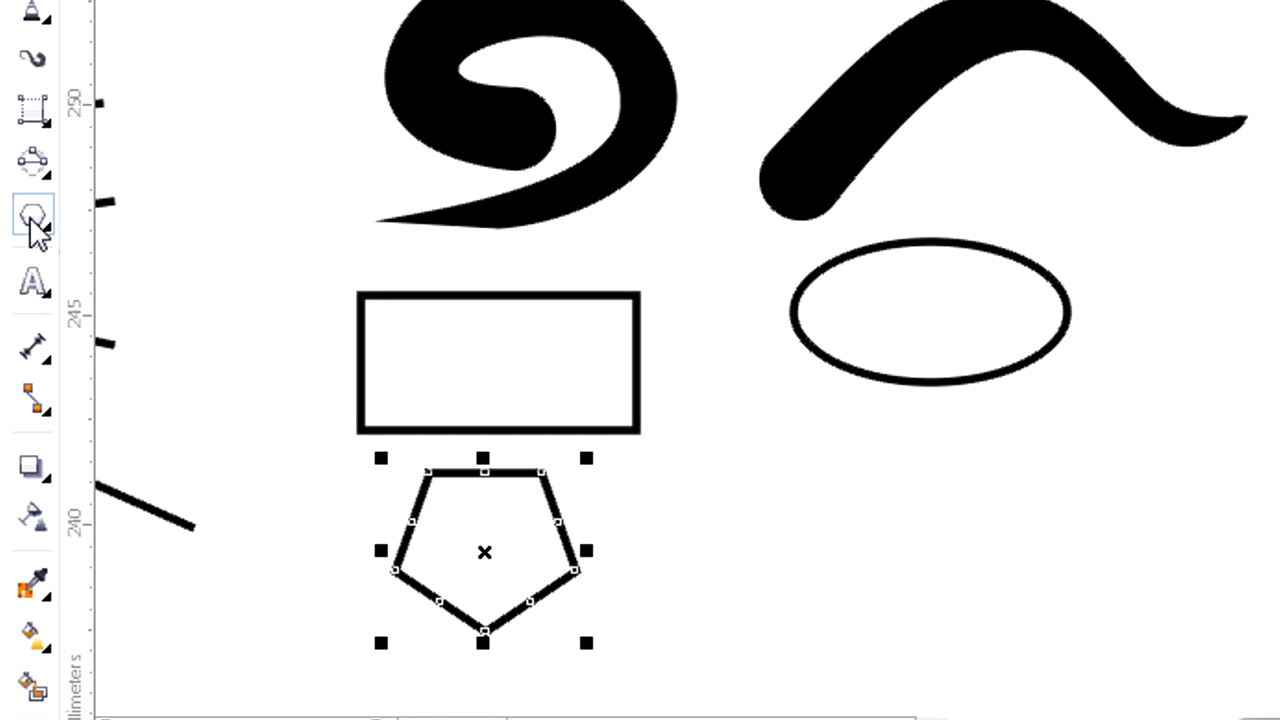
# Draw an arrow shape about 10 mm wide to the right of the pentagon with the Arrow Shapes tool.
pyautogui.click(37, 229)
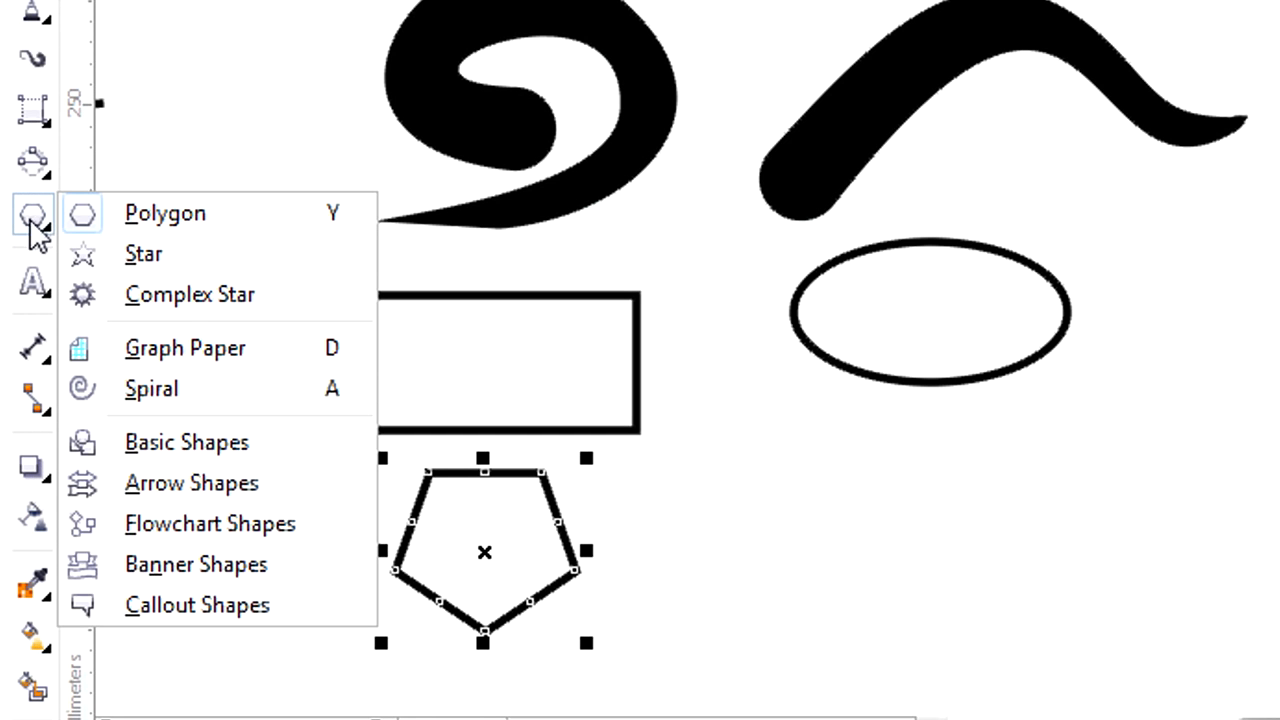
pyautogui.click(190, 484)
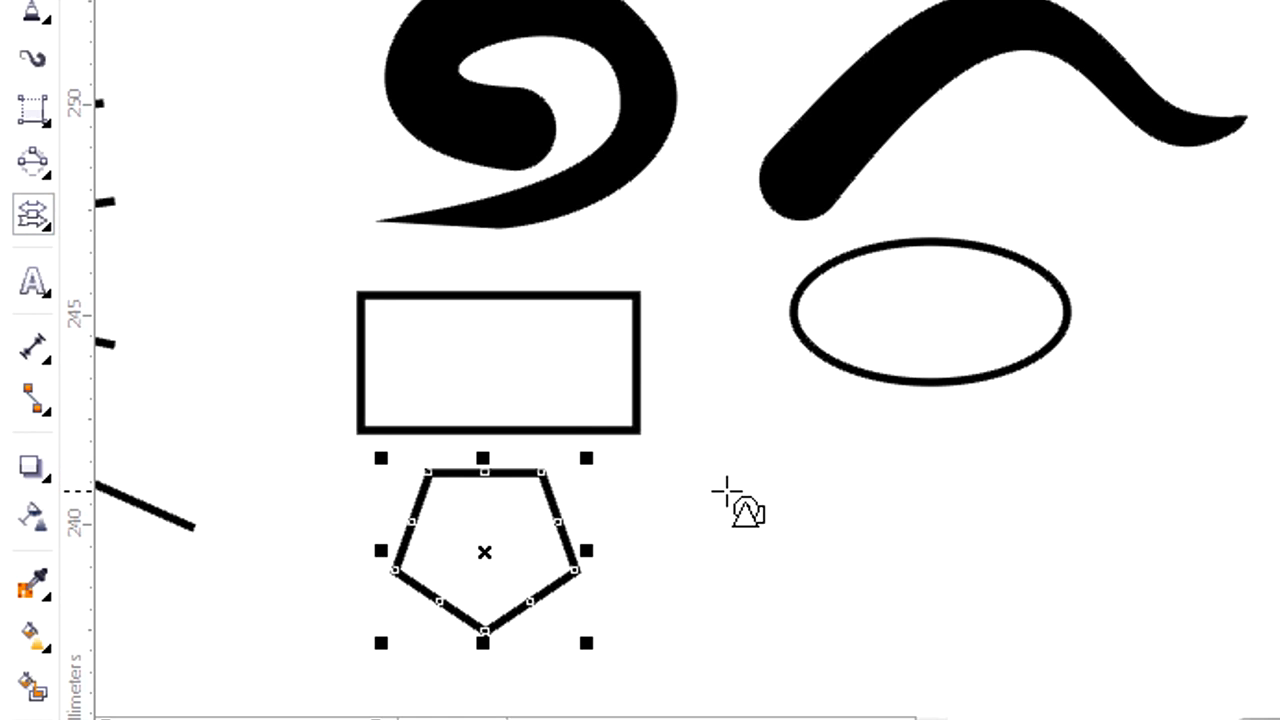
pyautogui.moveTo(740, 470)
pyautogui.mouseDown()
pyautogui.moveTo(1103, 526)
pyautogui.moveTo(1166, 550)
pyautogui.mouseUp()
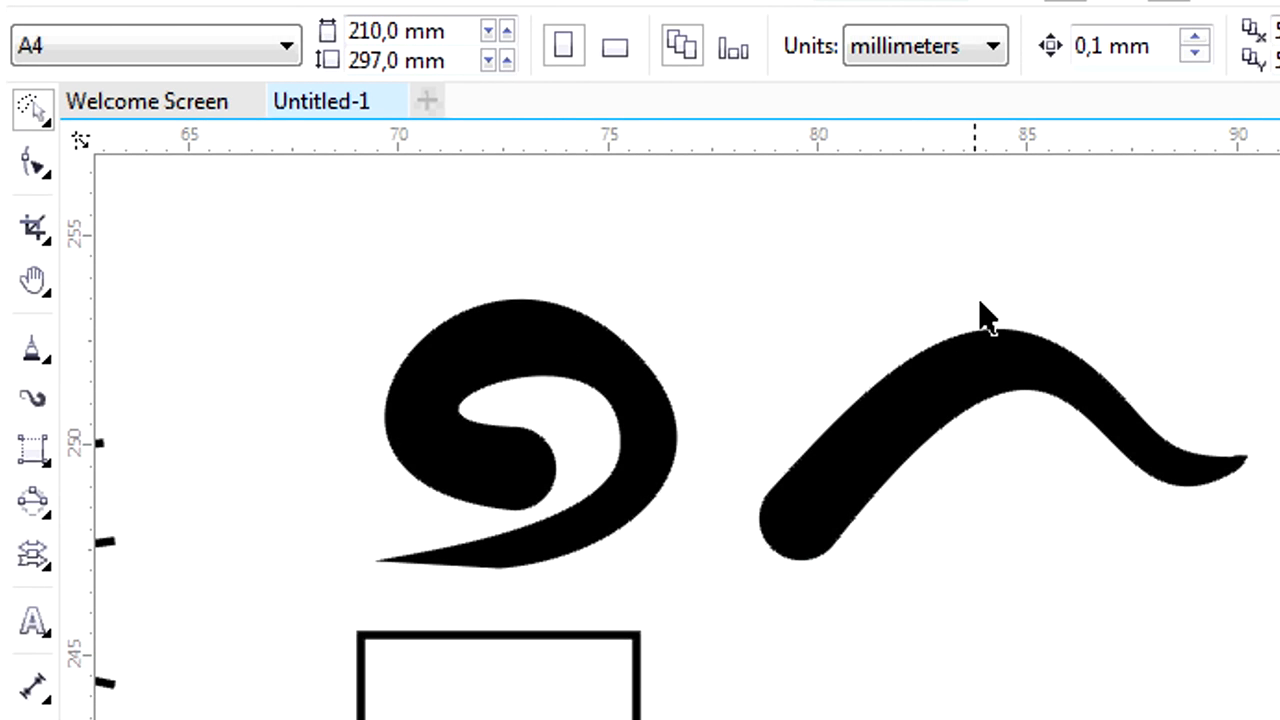
# Change the spiral Artistic Media stroke to the preset tapered at both ends and activate the Artistic Media tool.
pyautogui.click(565, 407)
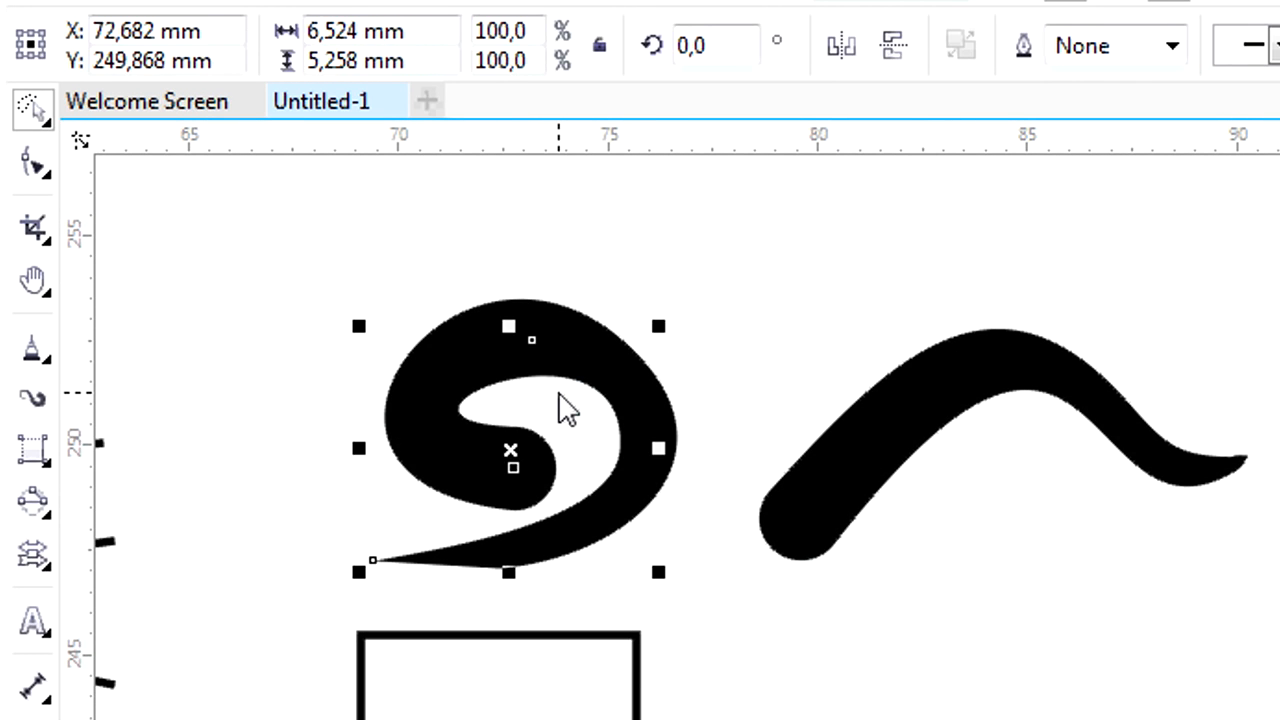
pyautogui.click(930, 410)
pyautogui.click(415, 393)
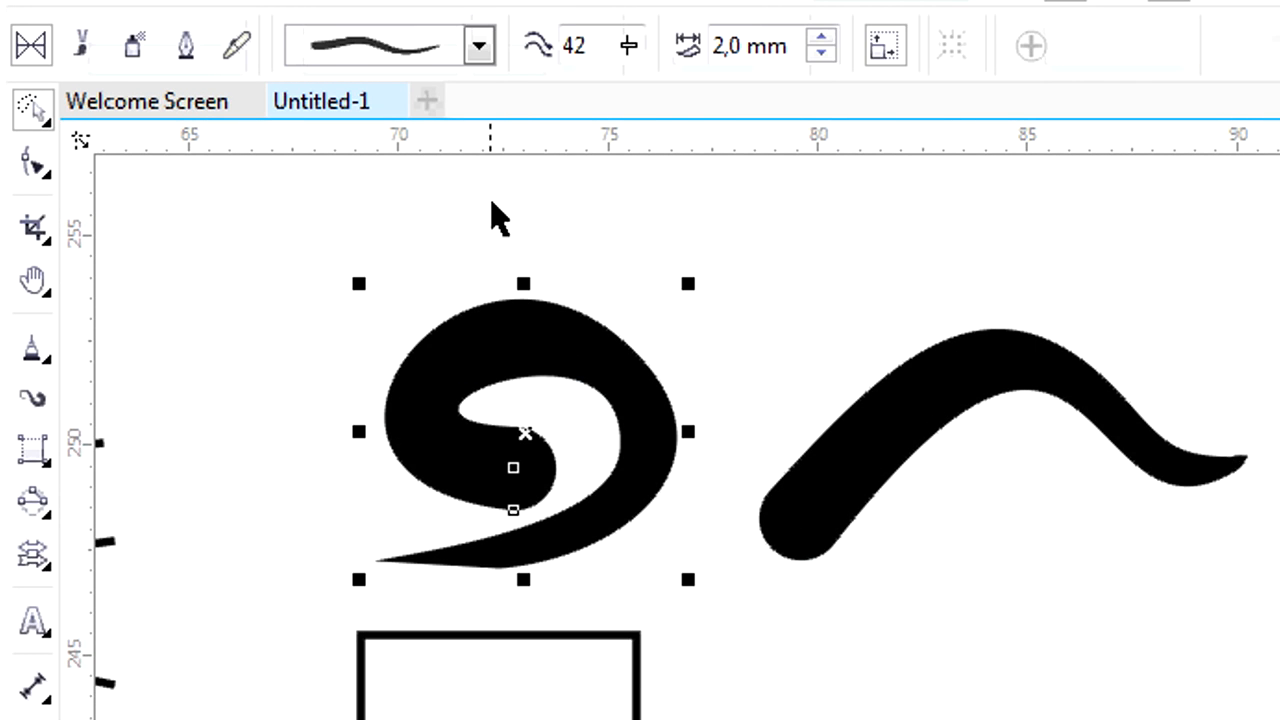
pyautogui.click(480, 46)
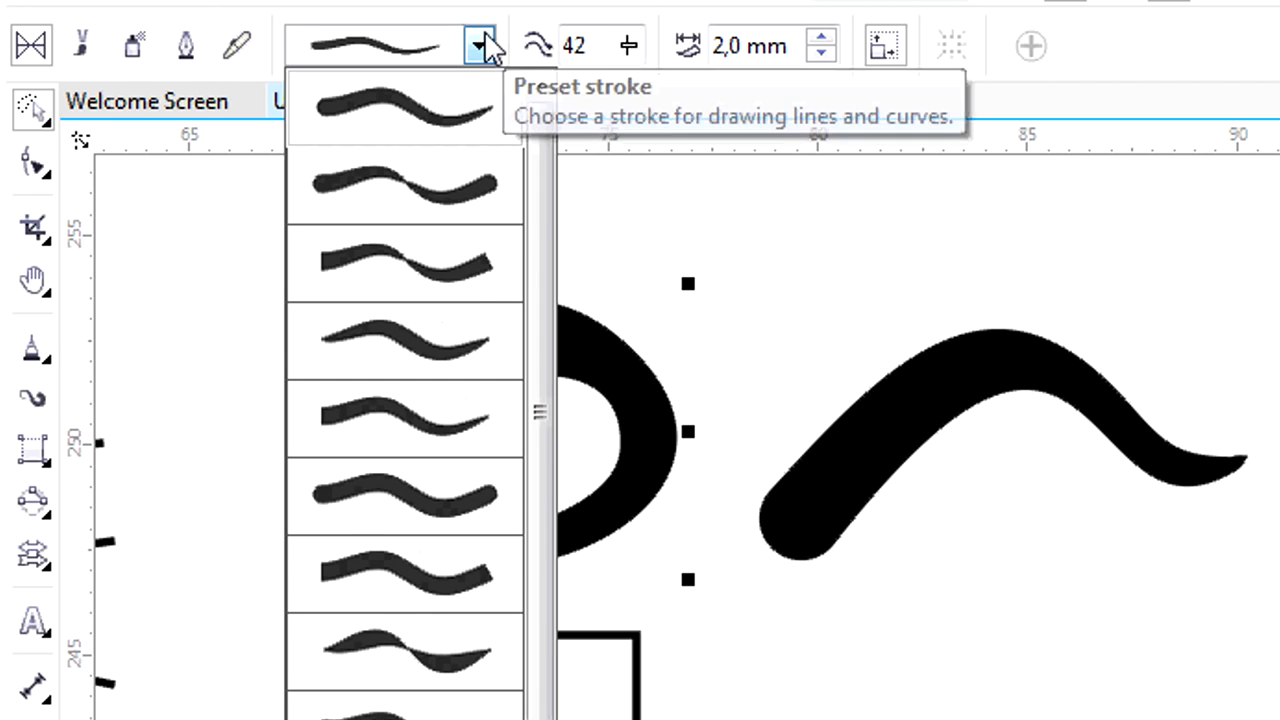
pyautogui.click(471, 343)
pyautogui.press('i')
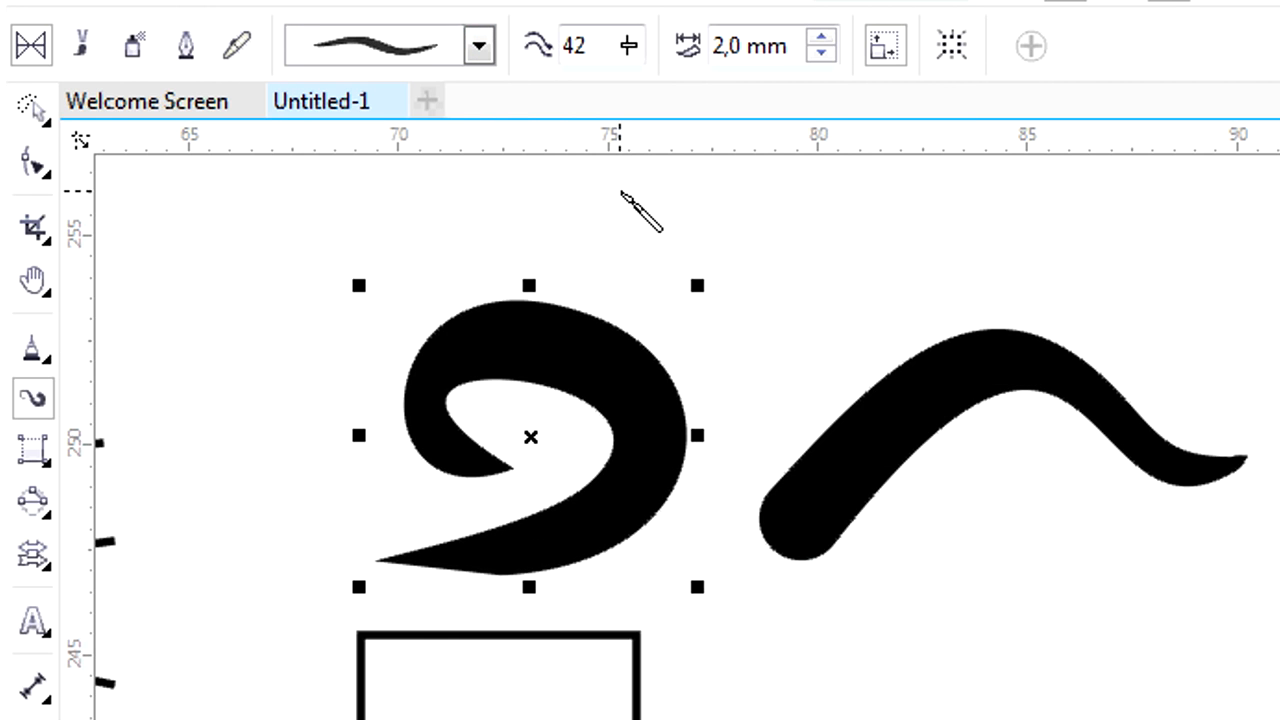
# Draw a tapering-dots Brush stroke about 7 mm wide beside the spiral, and a Brush Strokes Sprayer stroke beneath it.
pyautogui.click(98, 62)
pyautogui.click(782, 45)
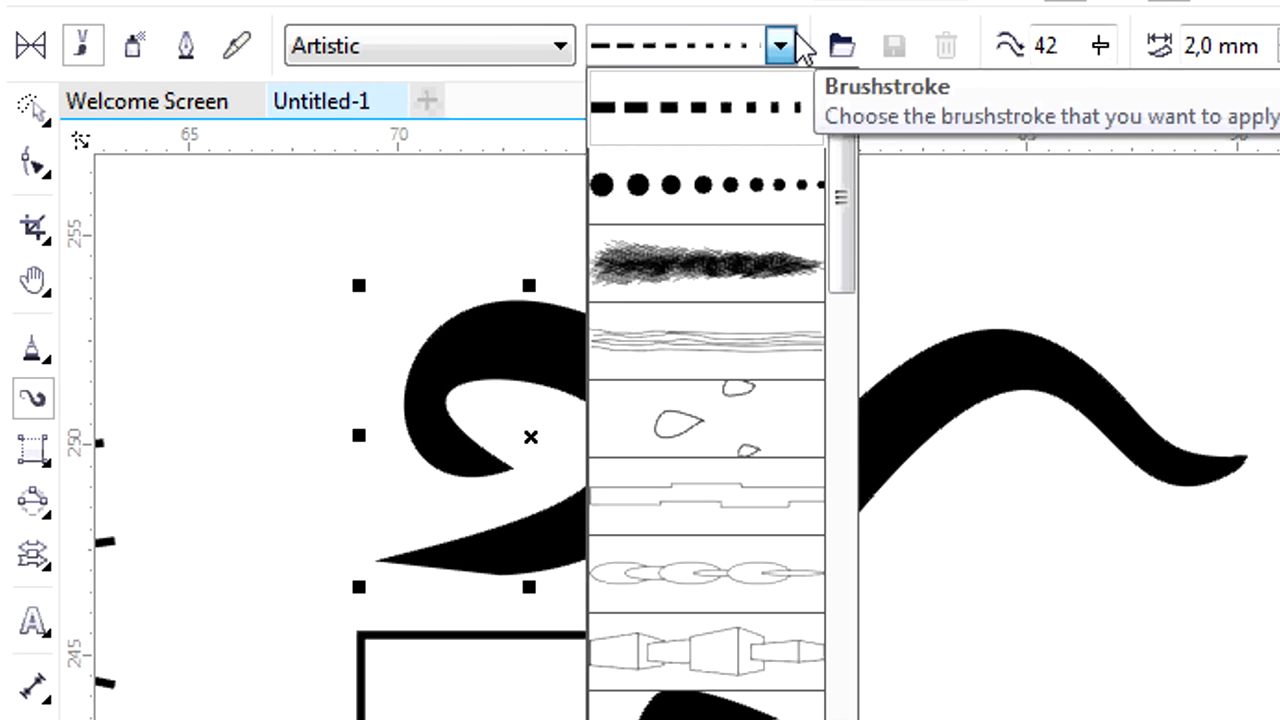
pyautogui.click(789, 203)
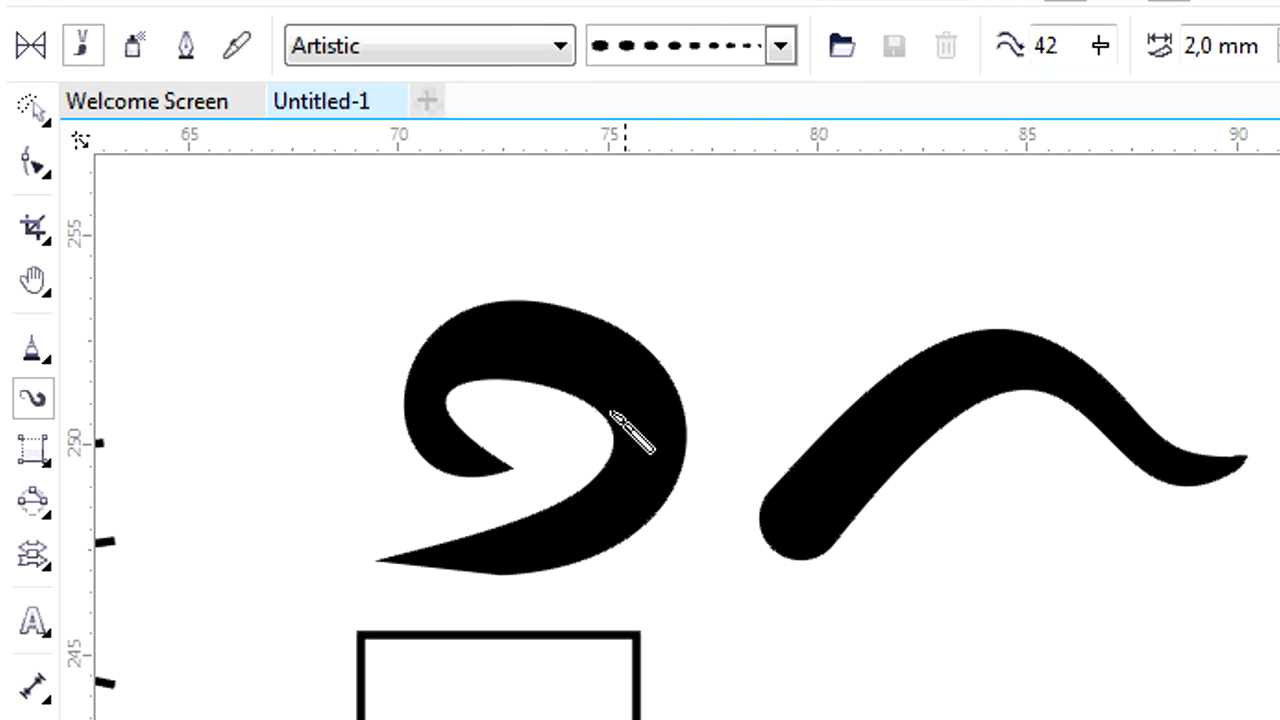
pyautogui.moveTo(848, 322)
pyautogui.mouseDown()
pyautogui.moveTo(934, 275)
pyautogui.moveTo(1090, 331)
pyautogui.mouseUp()
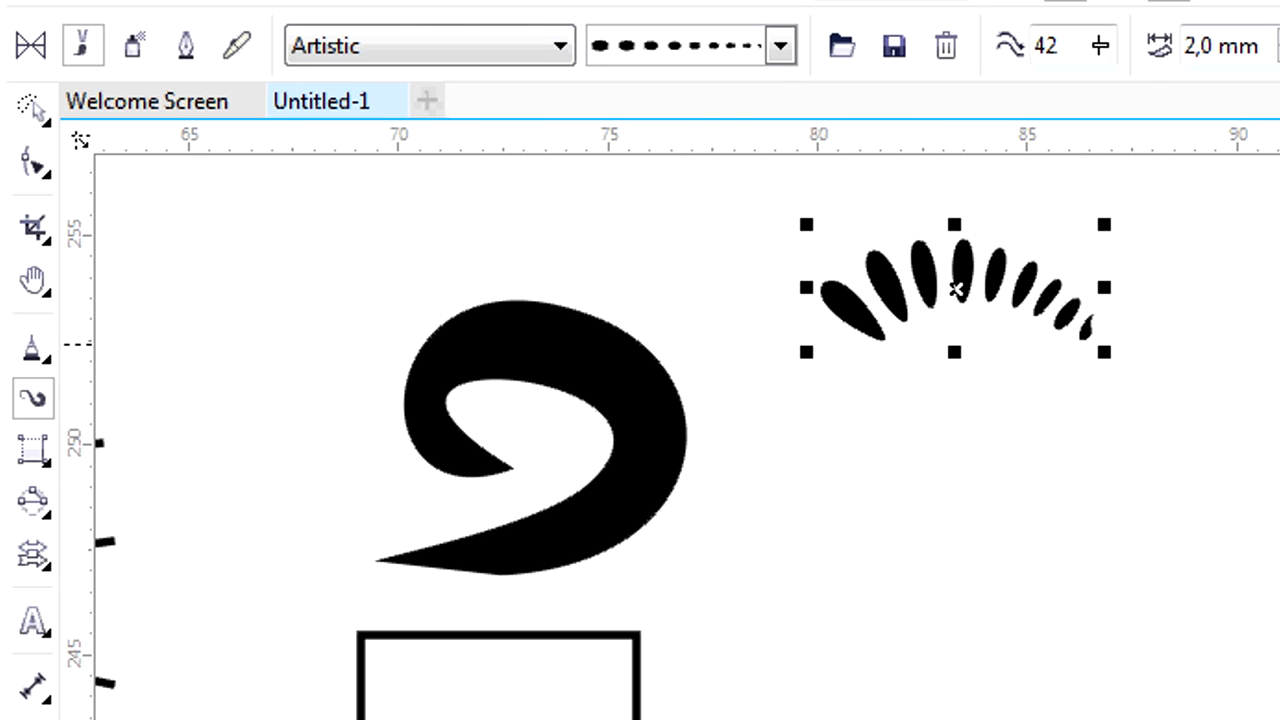
pyautogui.click(134, 45)
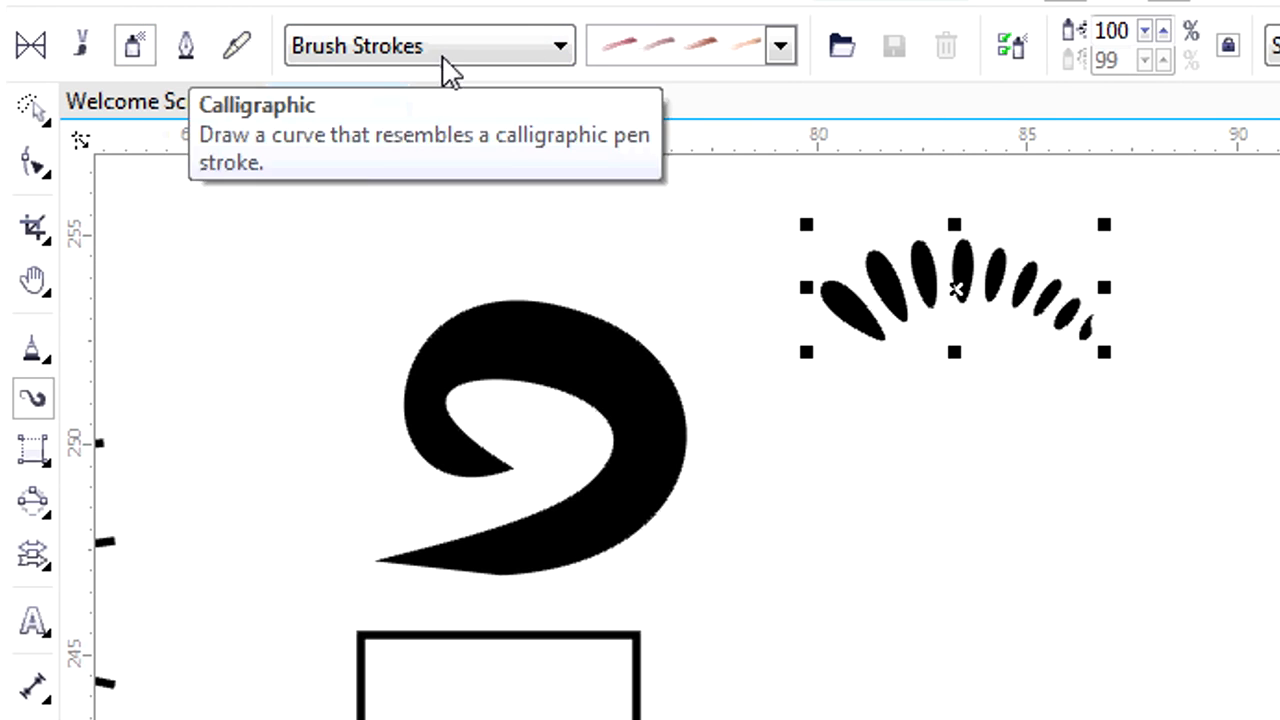
pyautogui.moveTo(789, 533)
pyautogui.mouseDown()
pyautogui.moveTo(1056, 489)
pyautogui.moveTo(1262, 398)
pyautogui.mouseUp()
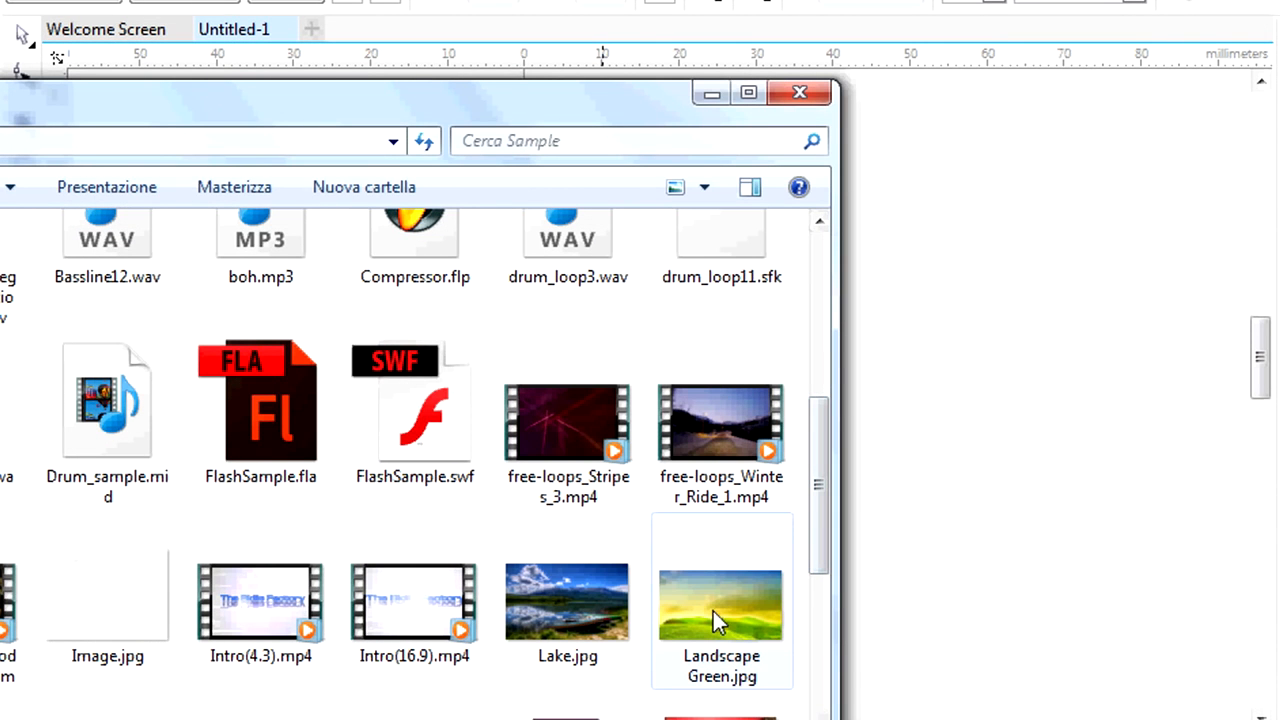
# Place Landscape Green.jpg from the Windows Explorer Sample folder onto the drawing page and minimize the folder window.
pyautogui.click(713, 614)
pyautogui.moveTo(707, 616)
pyautogui.mouseDown()
pyautogui.moveTo(800, 470)
pyautogui.moveTo(929, 434)
pyautogui.mouseUp()
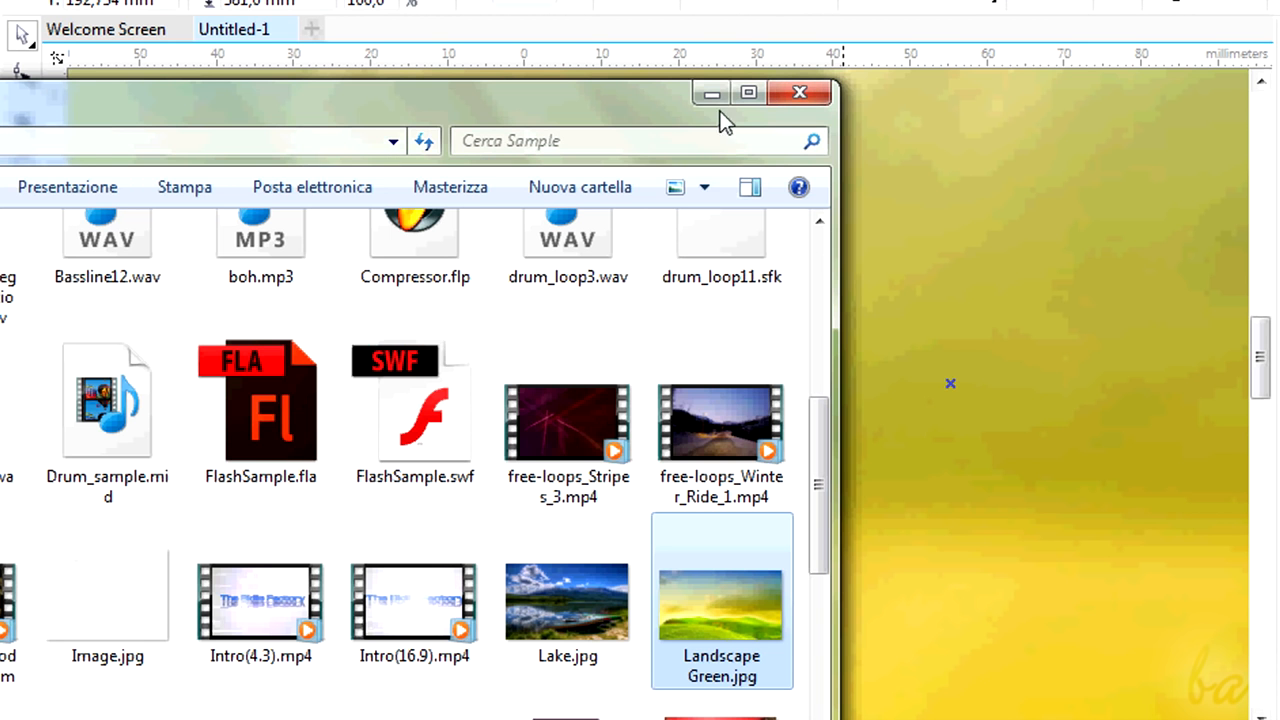
pyautogui.click(711, 93)
pyautogui.scroll(-5, 843, 326)
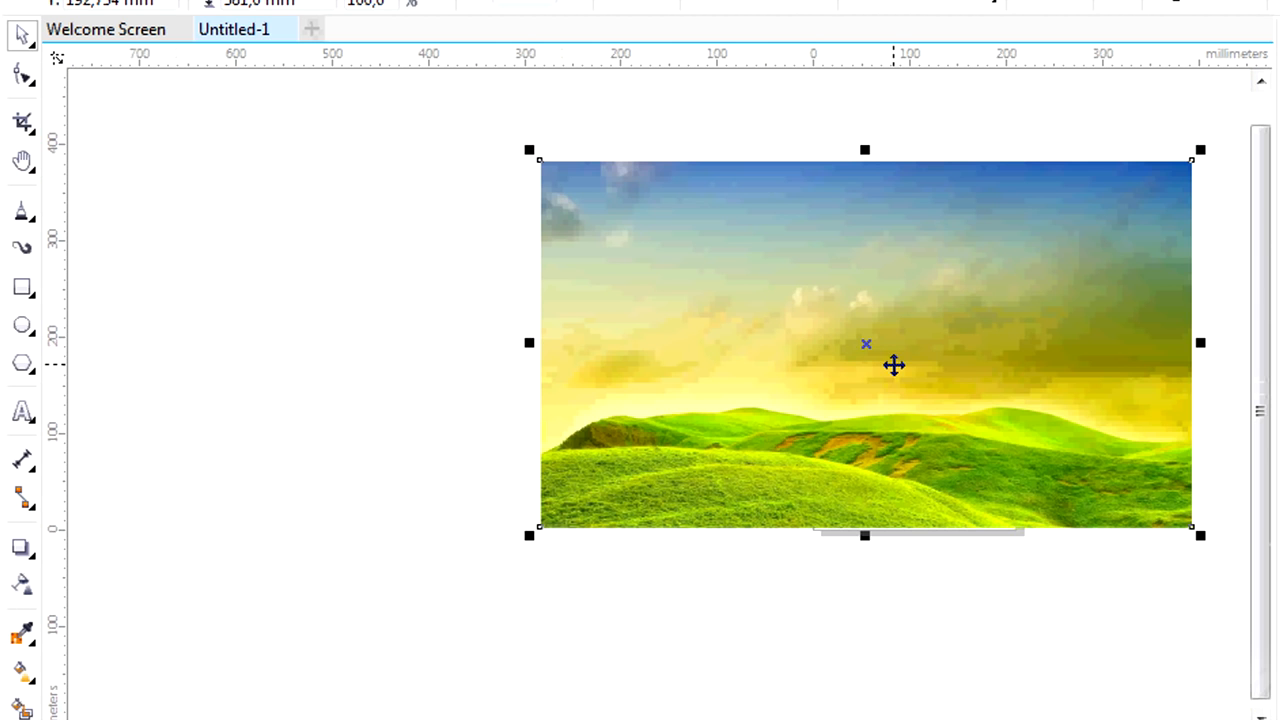
# Scale the landscape image down to about 174 by 98 mm and position it within the page.
pyautogui.moveTo(529, 147); pyautogui.dragTo(937, 385)
pyautogui.moveTo(1006, 450); pyautogui.dragTo(903, 417)
pyautogui.scroll(2, 983, 406)
pyautogui.moveTo(634, 292); pyautogui.dragTo(811, 392)
pyautogui.moveTo(963, 477); pyautogui.dragTo(840, 369)
pyautogui.scroll(2, 987, 378)
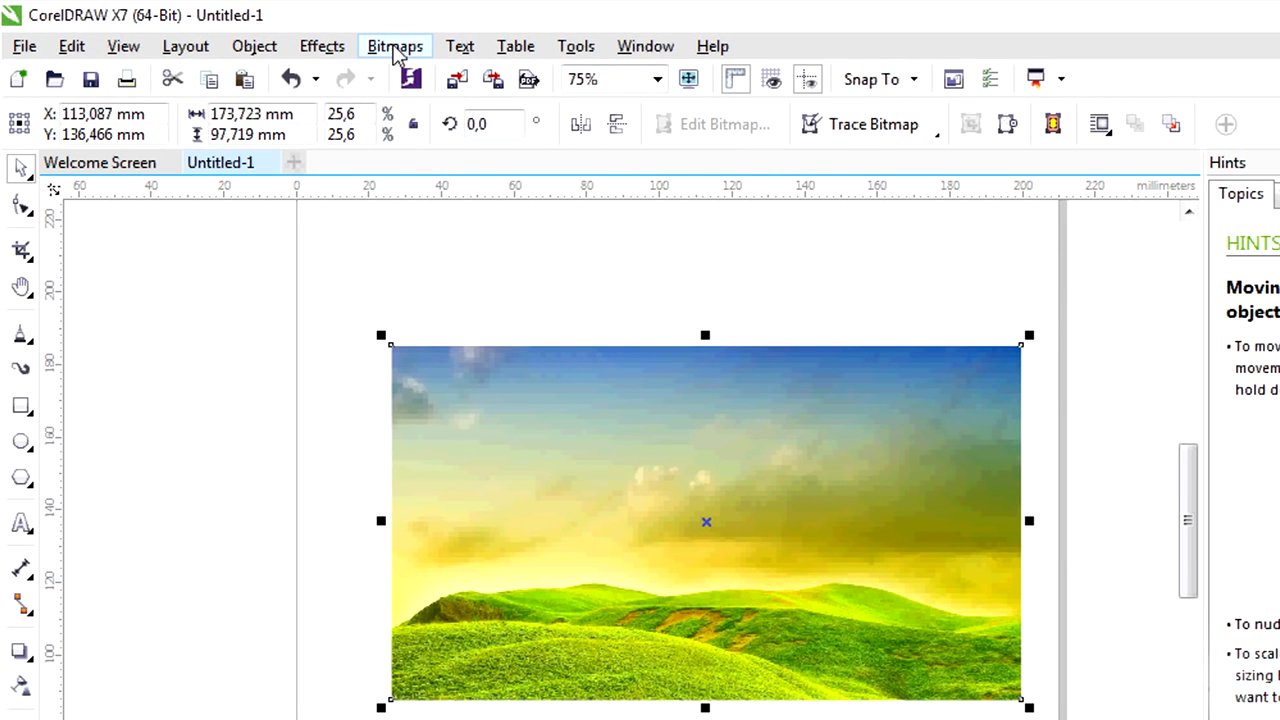
# Try the Image Adjustment Lab on the landscape with temperature 7.421, tint -22, brightness 12 and contrast 20, and undo it.
pyautogui.click(395, 47)
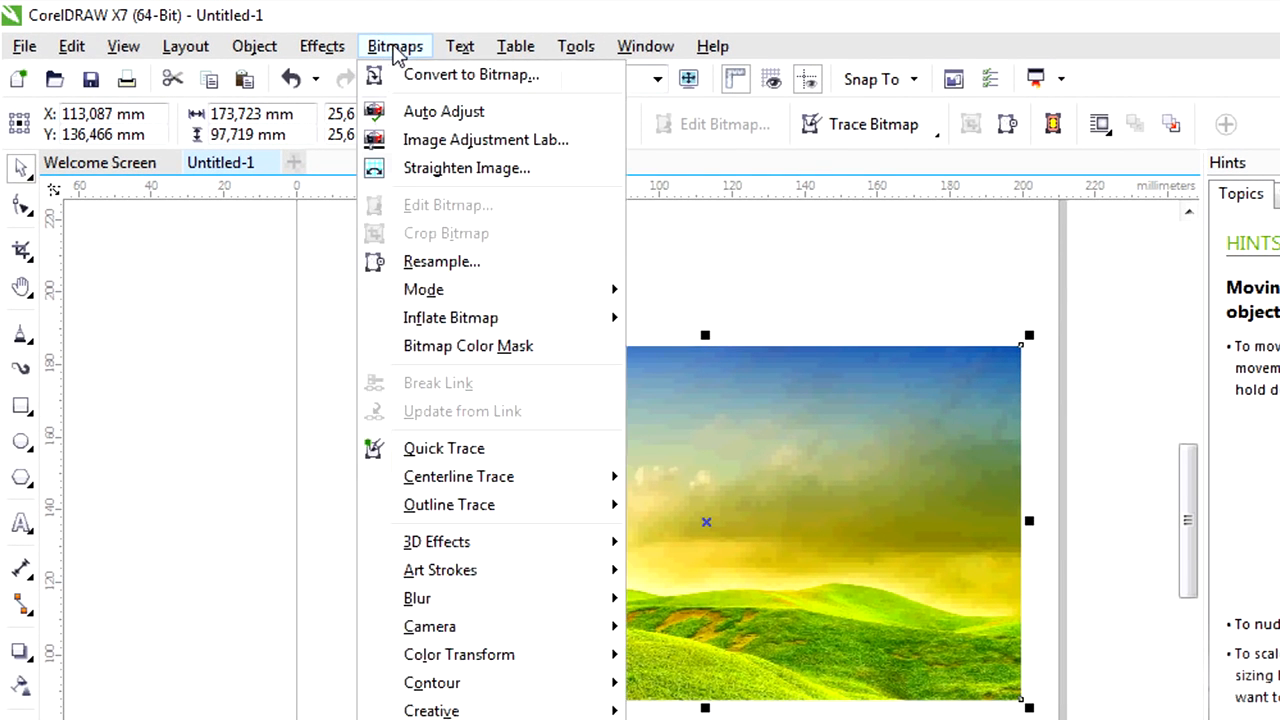
pyautogui.click(432, 140)
pyautogui.moveTo(1055, 141); pyautogui.dragTo(1036, 174)
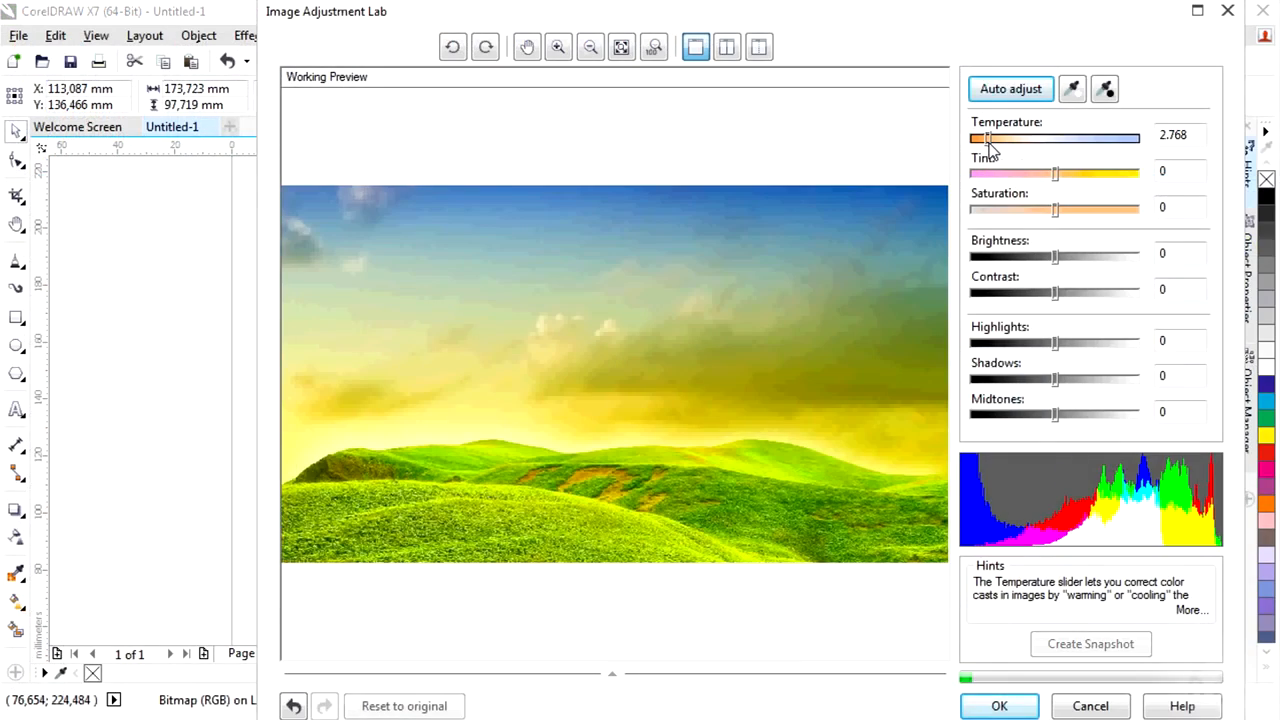
pyautogui.moveTo(1055, 256); pyautogui.dragTo(1073, 297)
pyautogui.click(1053, 290)
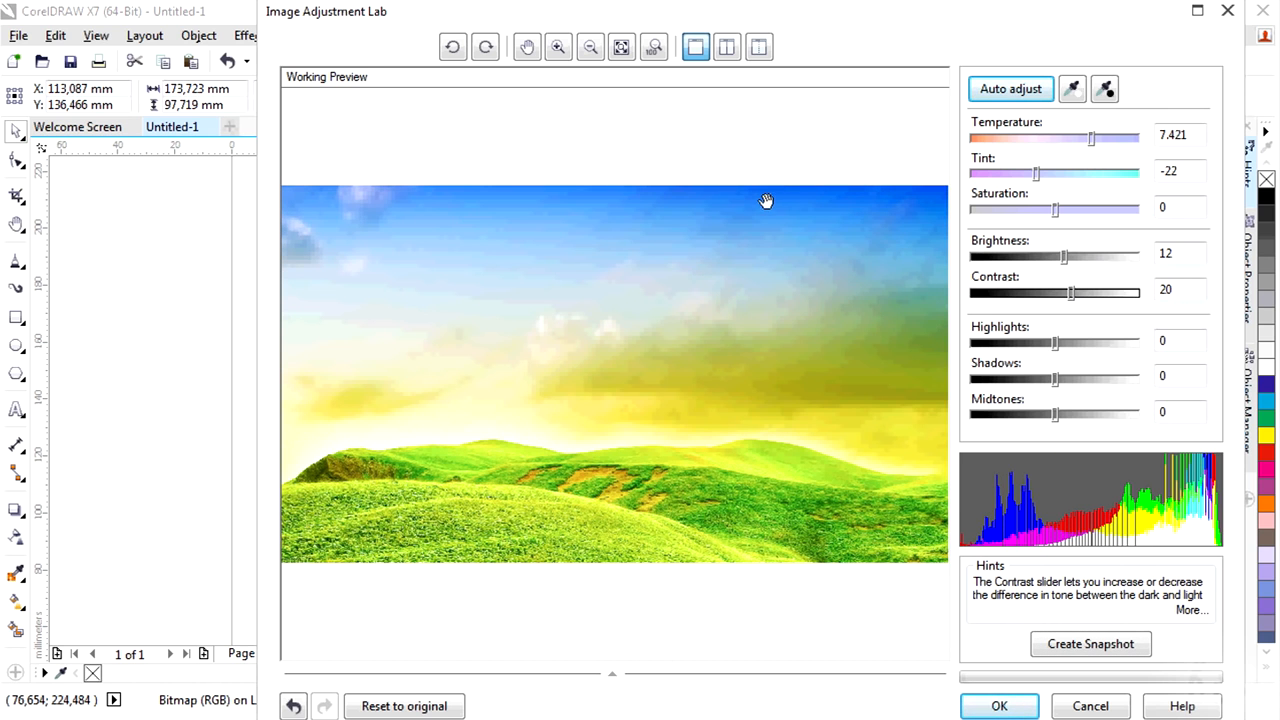
pyautogui.click(999, 706)
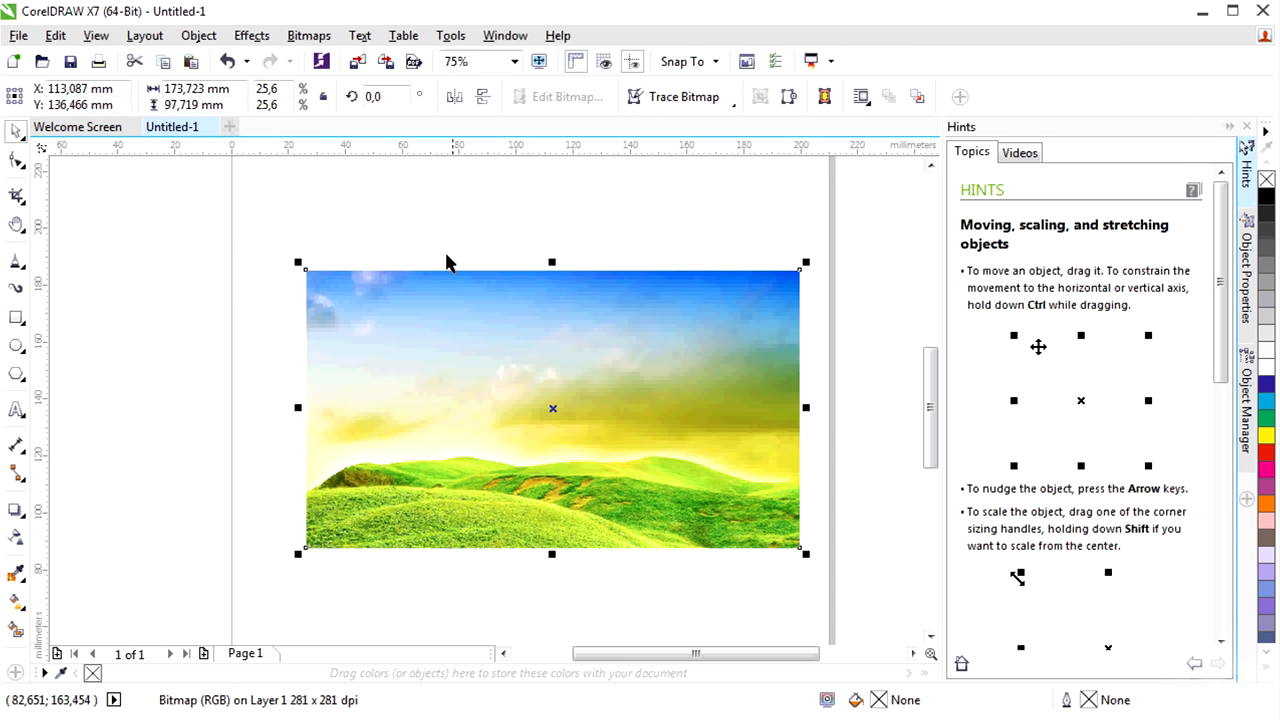
pyautogui.click(232, 58)
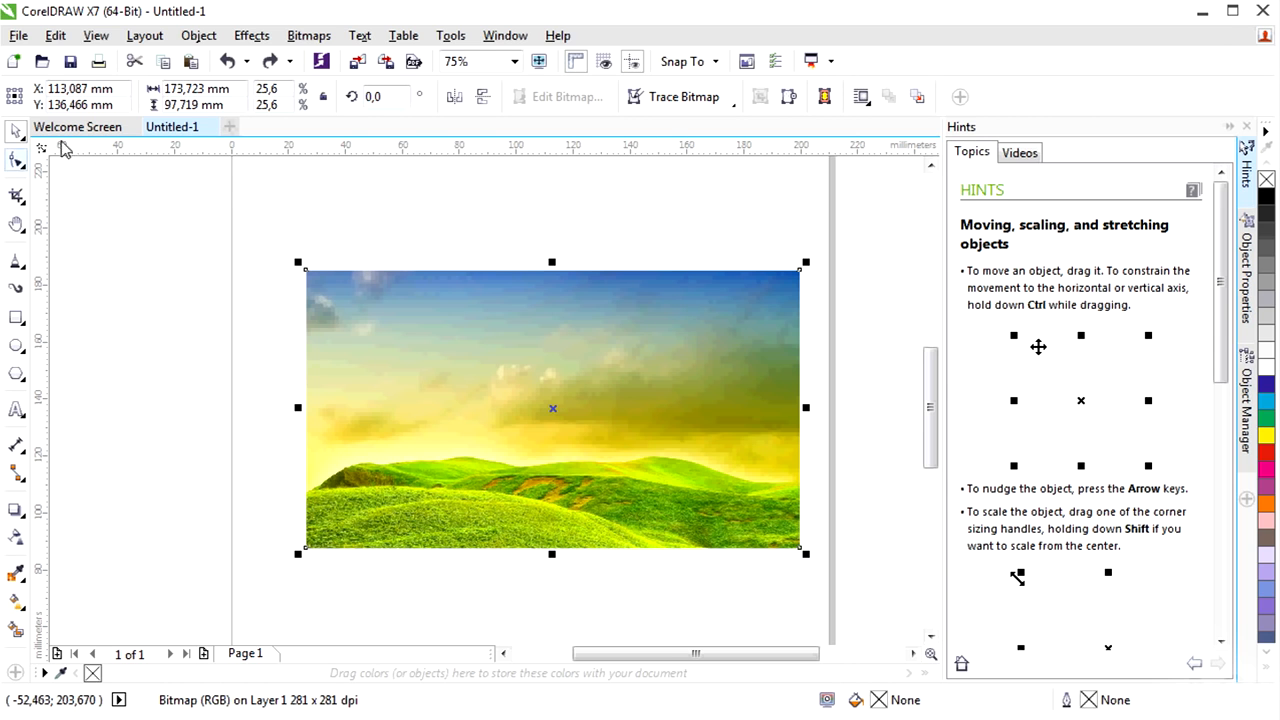
# Apply a white elliptical Vignette to the landscape image with a higher offset and a lower fade.
pyautogui.click(321, 38)
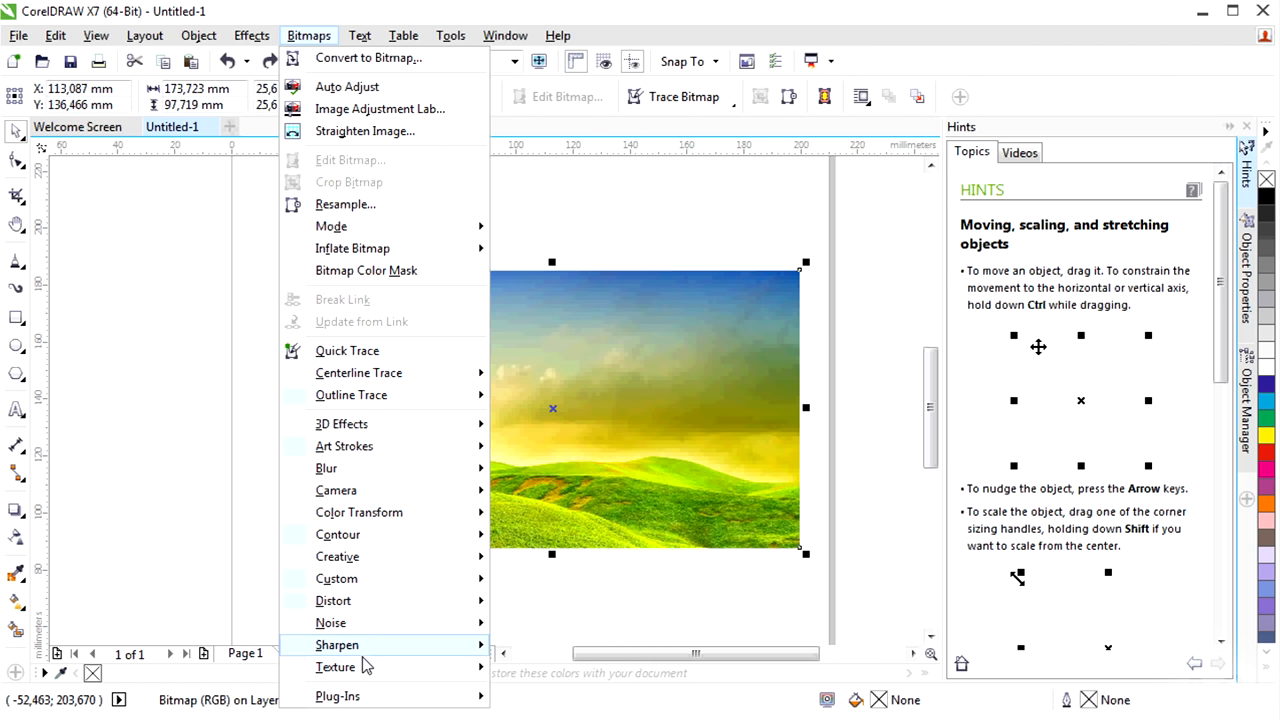
pyautogui.moveTo(337, 556)
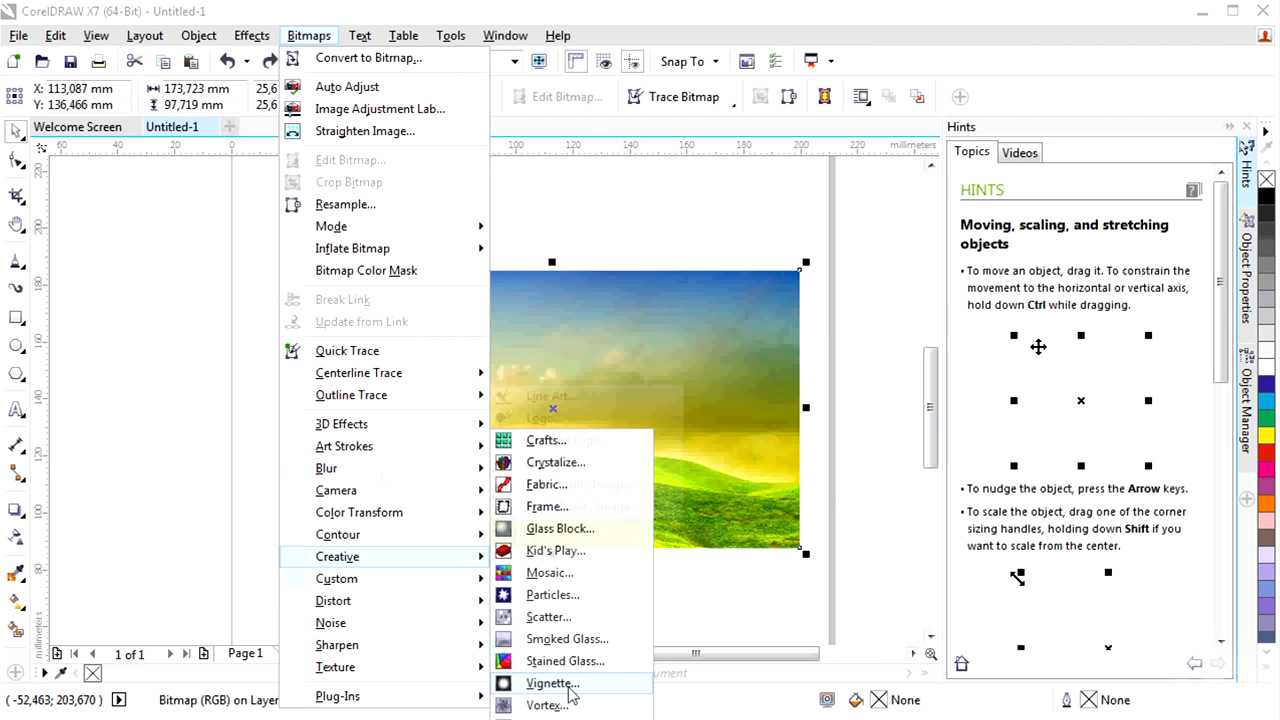
pyautogui.click(566, 683)
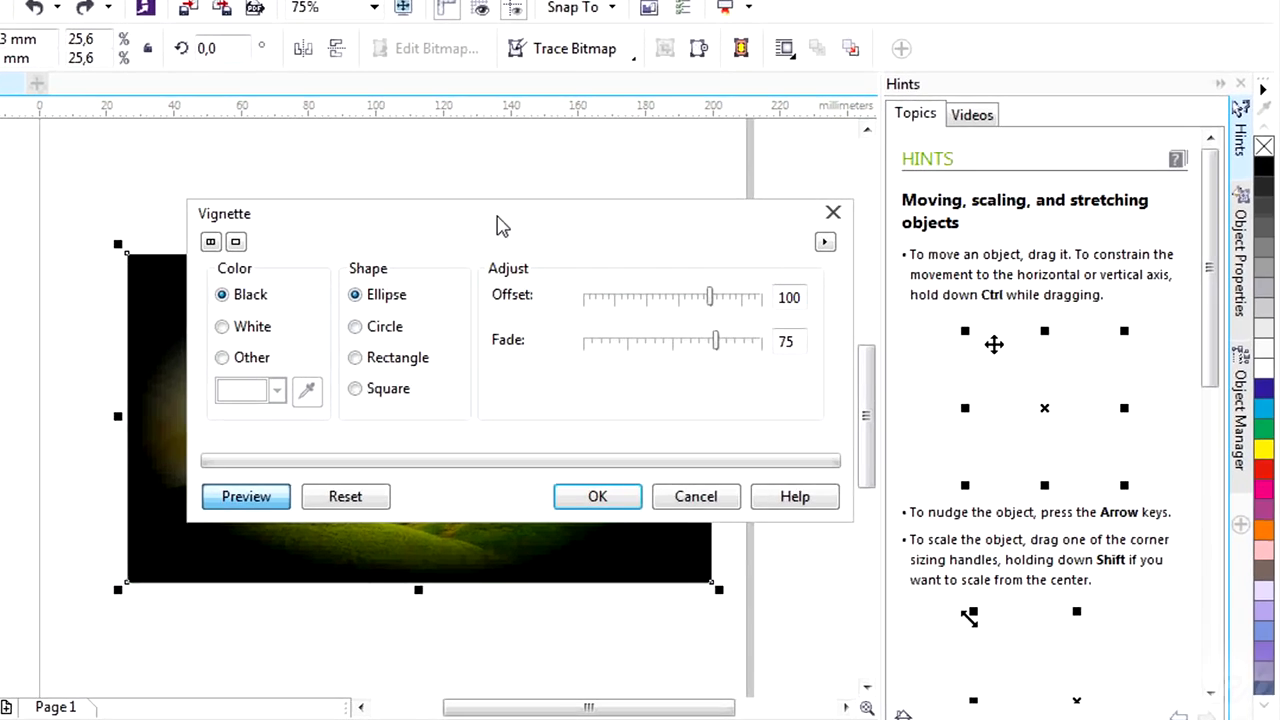
pyautogui.moveTo(500, 225); pyautogui.dragTo(934, 262)
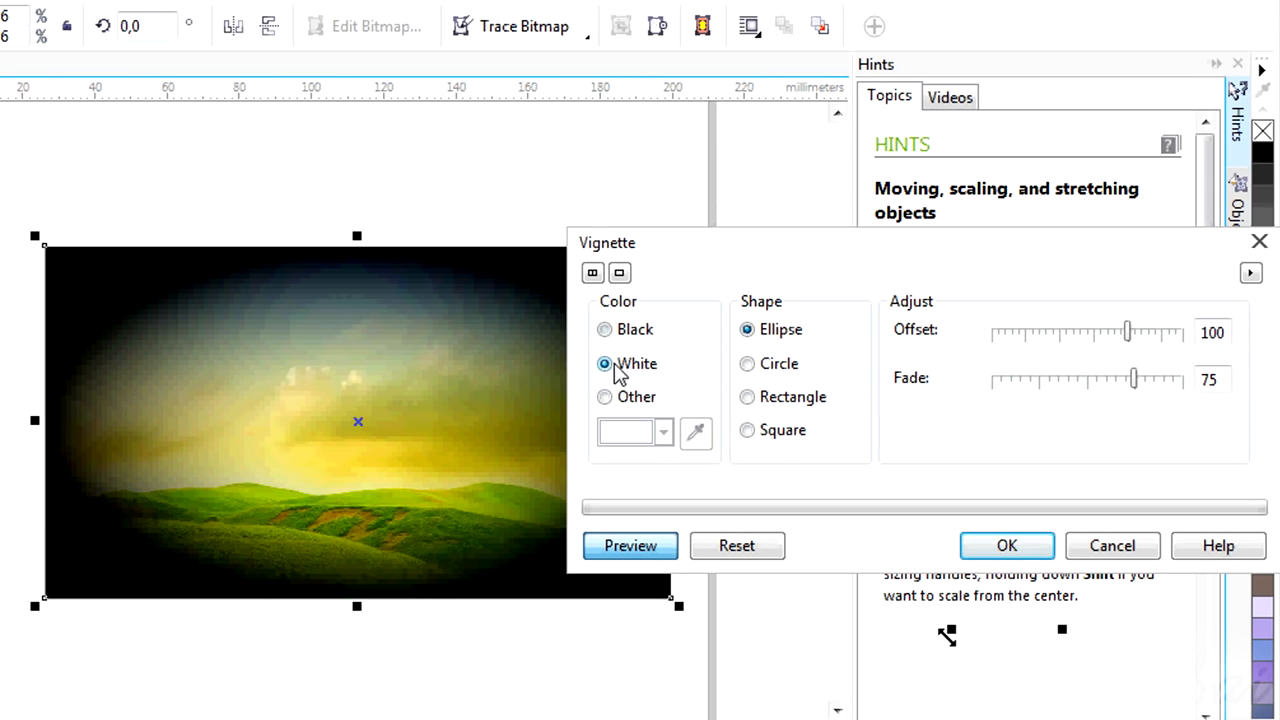
pyautogui.click(605, 364)
pyautogui.moveTo(1149, 334); pyautogui.dragTo(1176, 334)
pyautogui.moveTo(1137, 376); pyautogui.dragTo(1033, 388)
pyautogui.moveTo(900, 250); pyautogui.dragTo(880, 274)
pyautogui.click(980, 569)
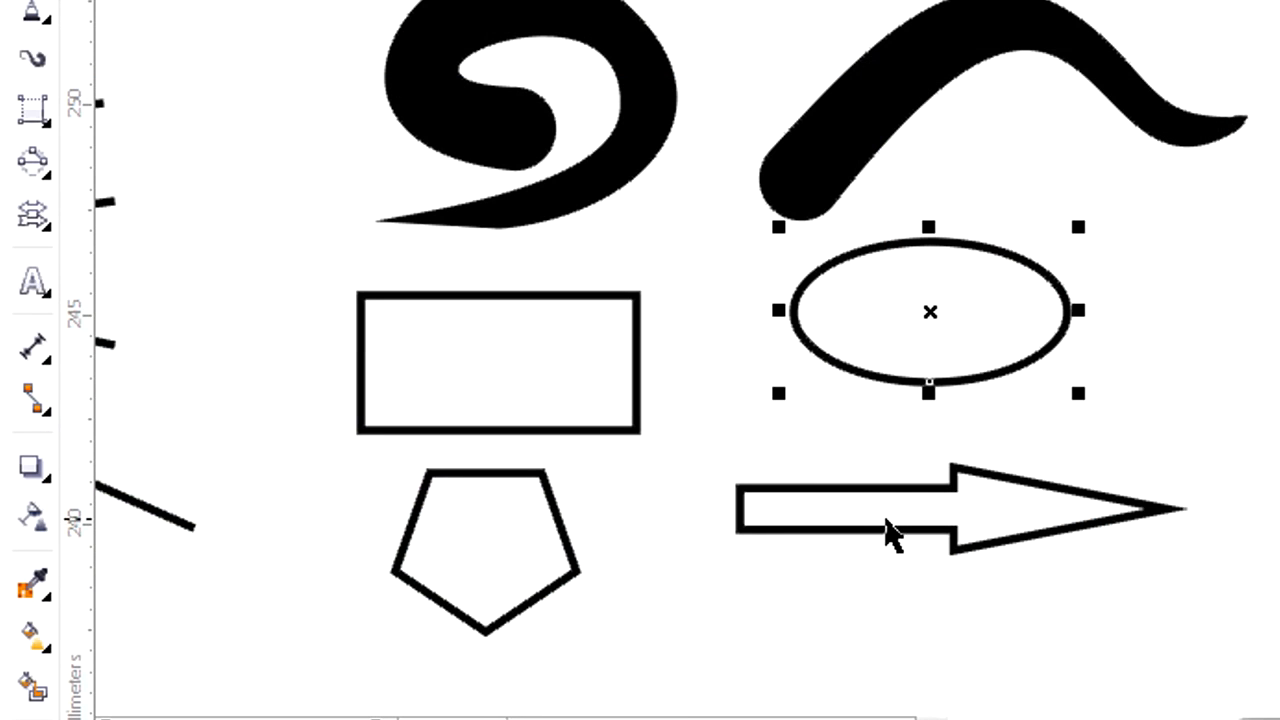
# Select the arrow shape together with the ellipse, and select the pentagon.
pyautogui.click(888, 533)
pyautogui.keyDown('shift'); pyautogui.click(929, 310); pyautogui.keyUp('shift')
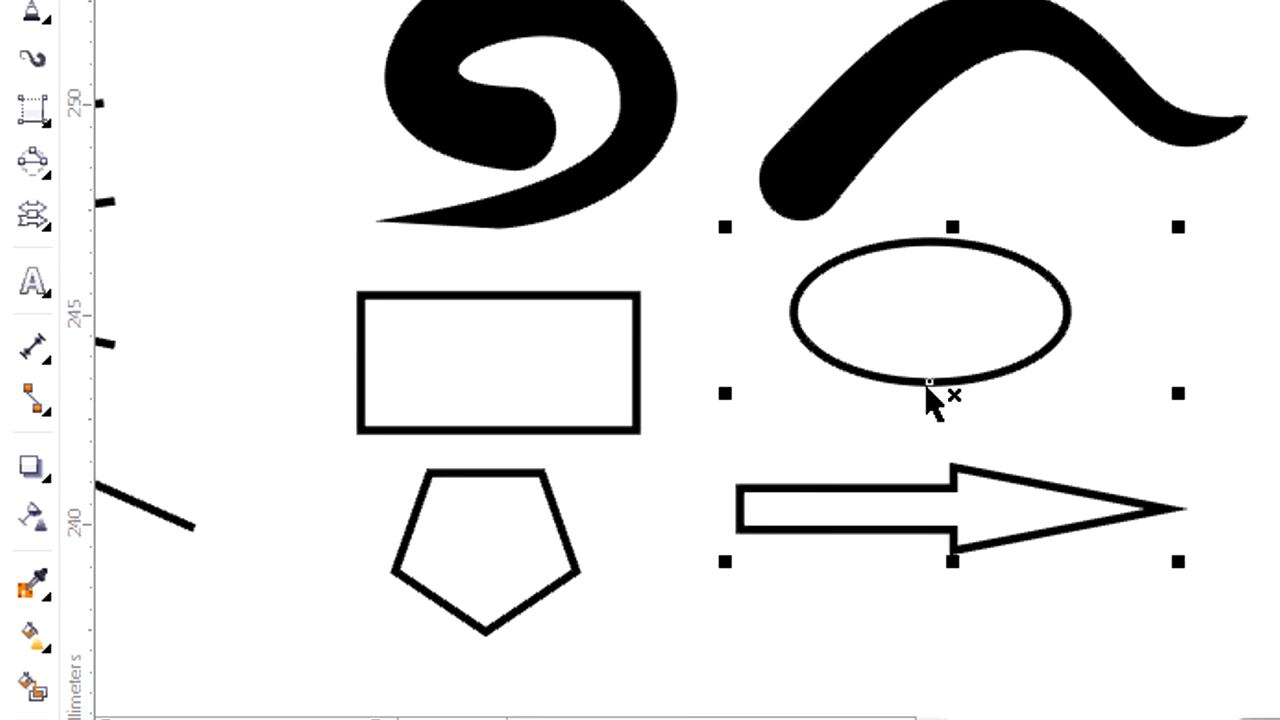
pyautogui.keyDown('shift'); pyautogui.click(914, 303); pyautogui.keyUp('shift')
pyautogui.click(488, 530)
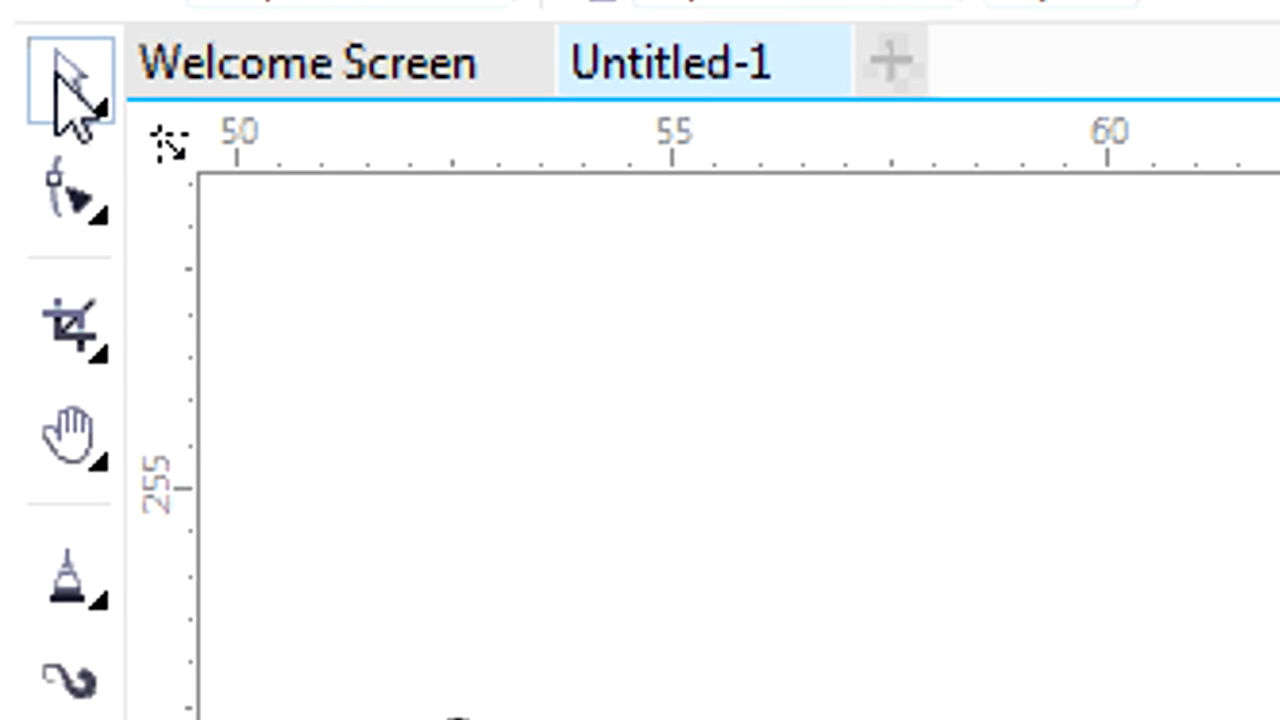
# Select the wavy curve, both straight lines, the curved line, the zigzag and the spiral one at a time with the Pick tool, and deselect.
pyautogui.click(68, 95)
pyautogui.click(295, 100)
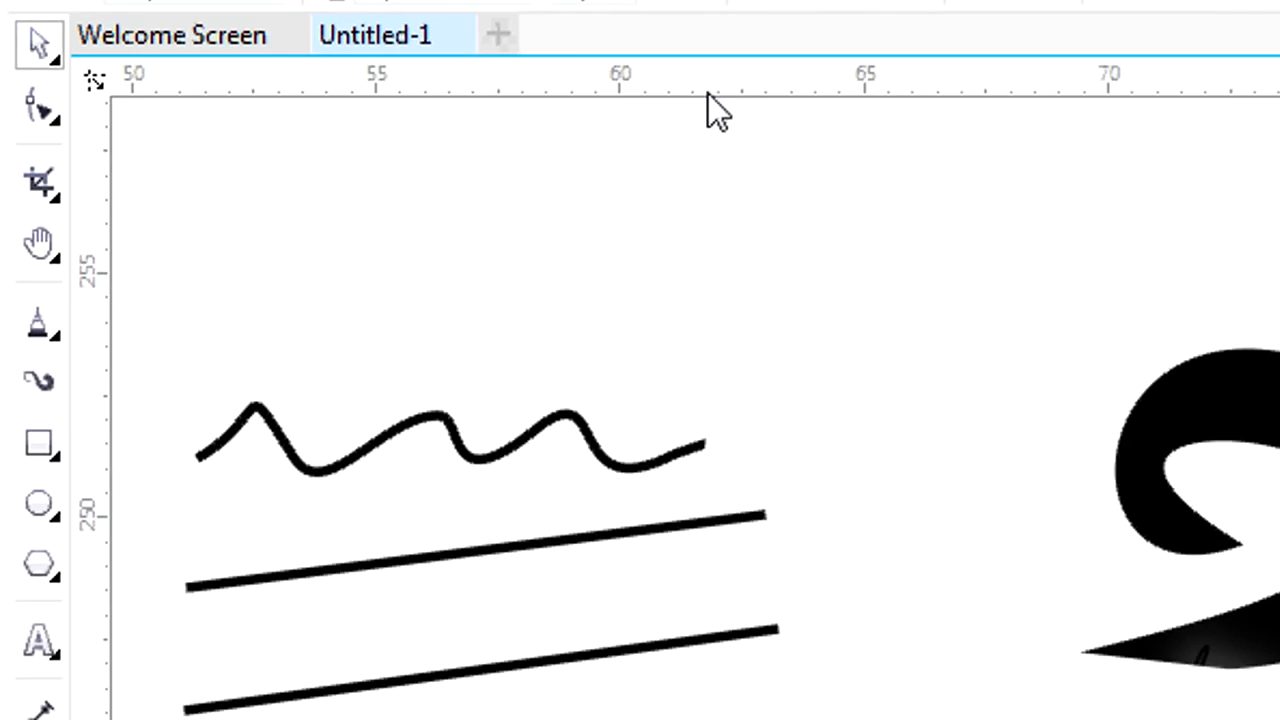
pyautogui.click(330, 280)
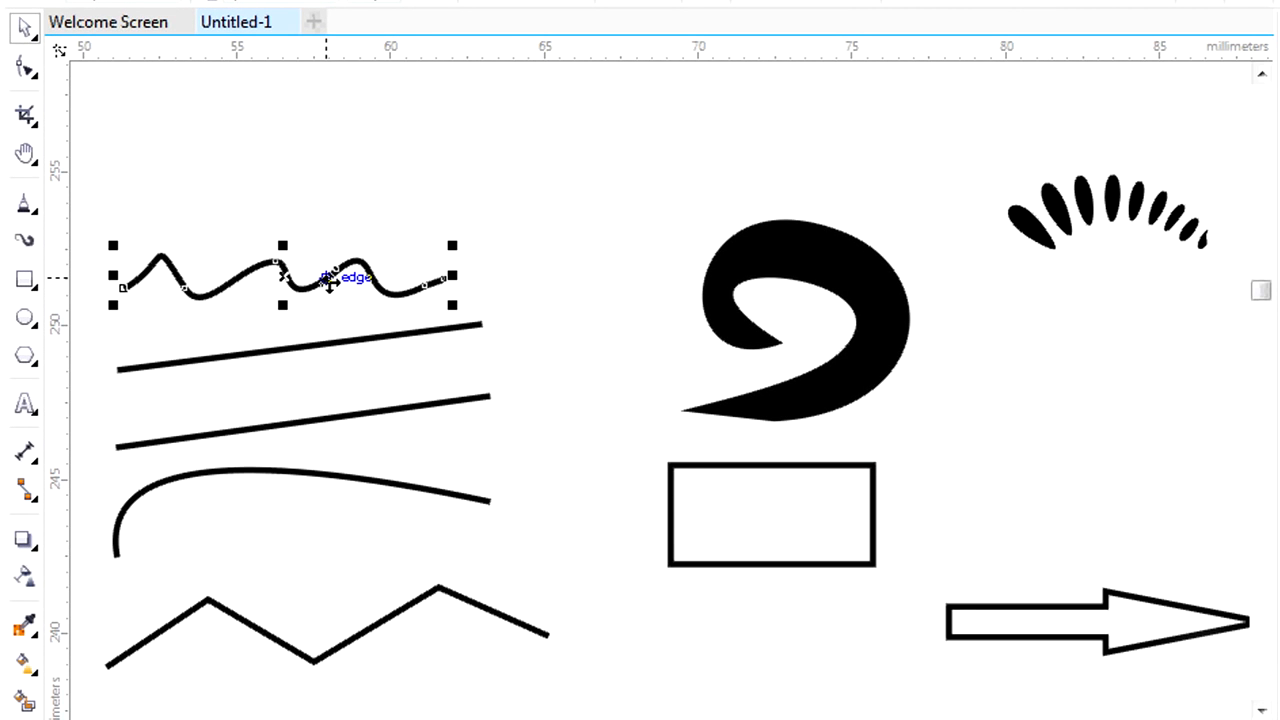
pyautogui.click(341, 335)
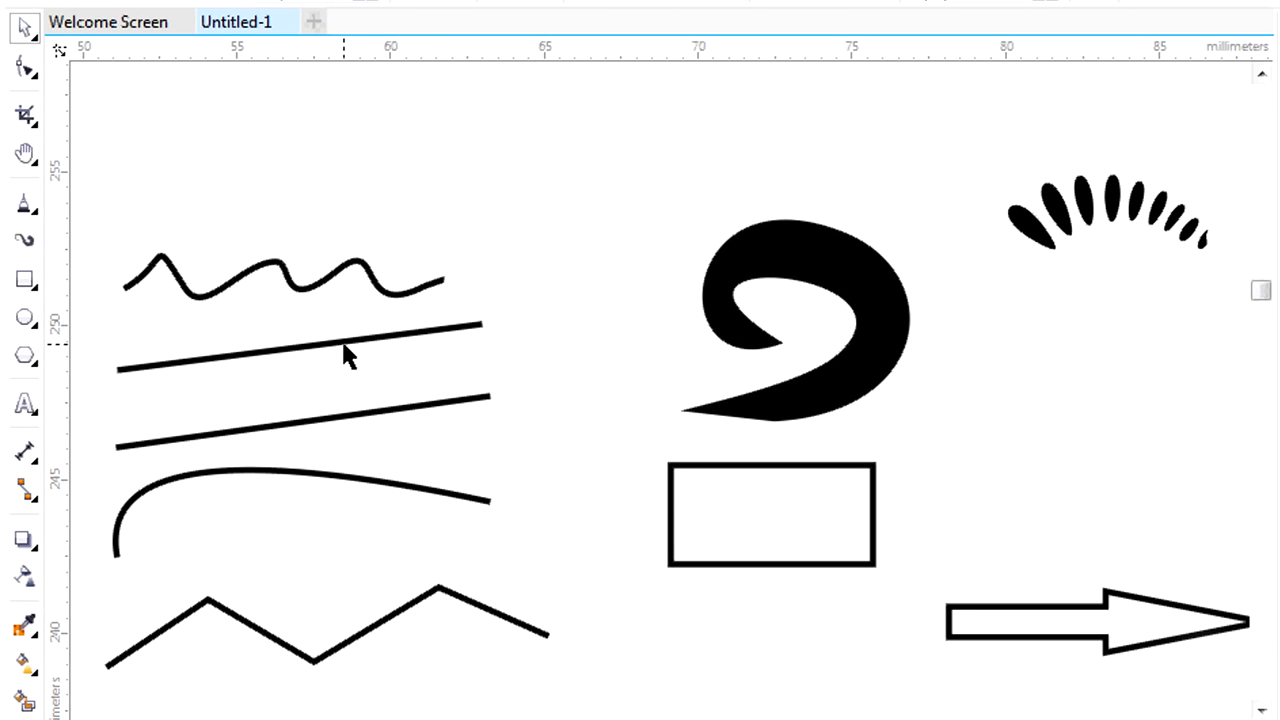
pyautogui.click(345, 342)
pyautogui.click(362, 418)
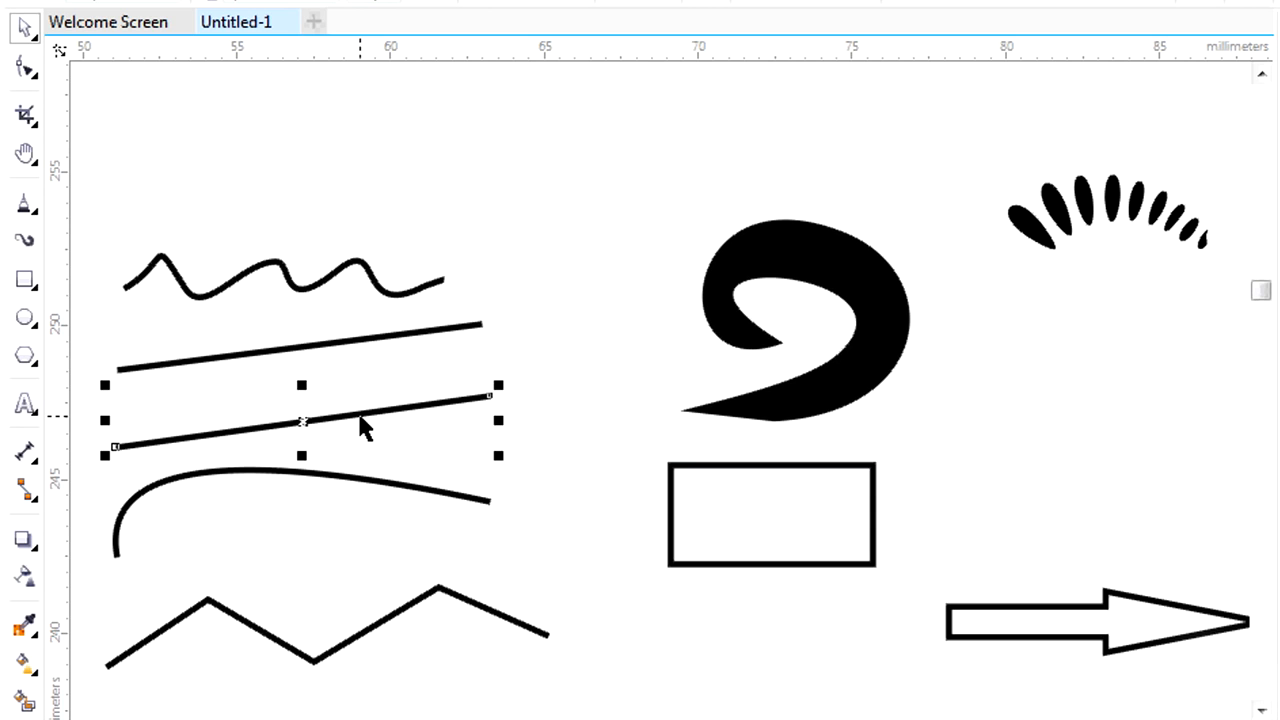
pyautogui.click(377, 491)
pyautogui.click(420, 601)
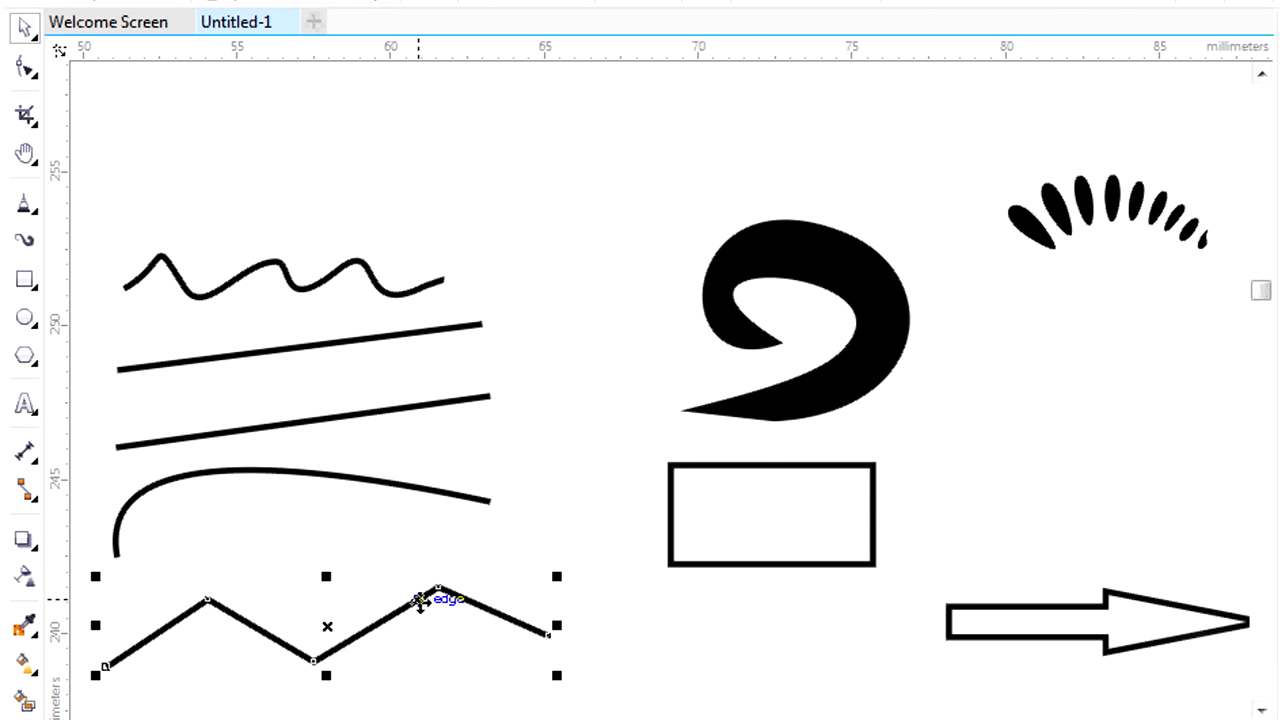
pyautogui.click(750, 288)
pyautogui.click(416, 223)
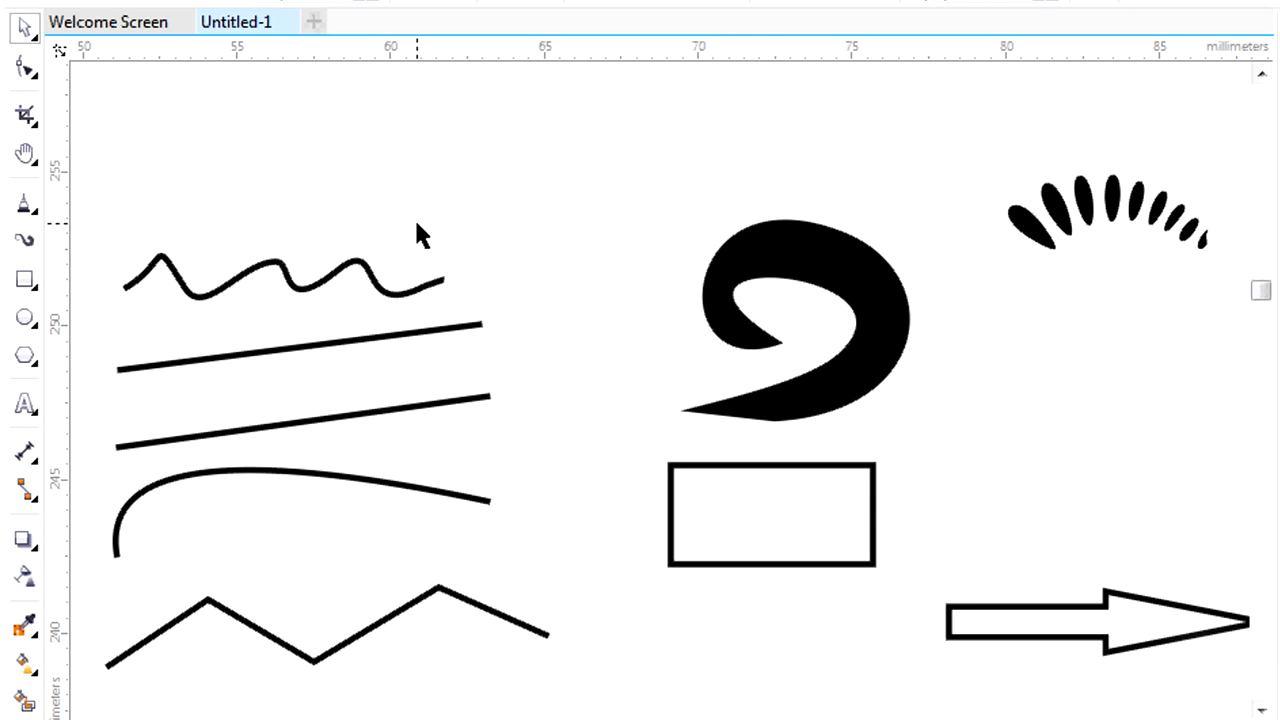
# Select the wavy curve, both straight lines, the curved line, the spiral and the zigzag together, and clear the selection.
pyautogui.click(350, 266)
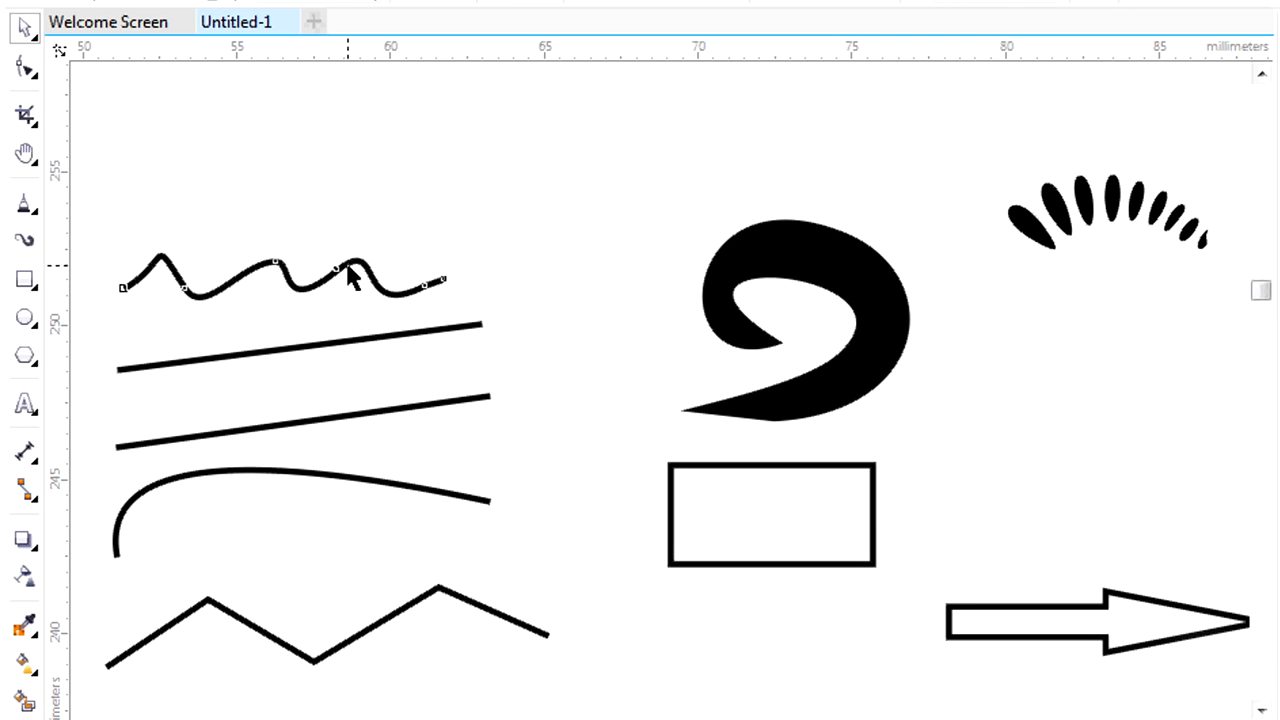
pyautogui.keyDown('shift'); pyautogui.click(388, 338); pyautogui.keyUp('shift')
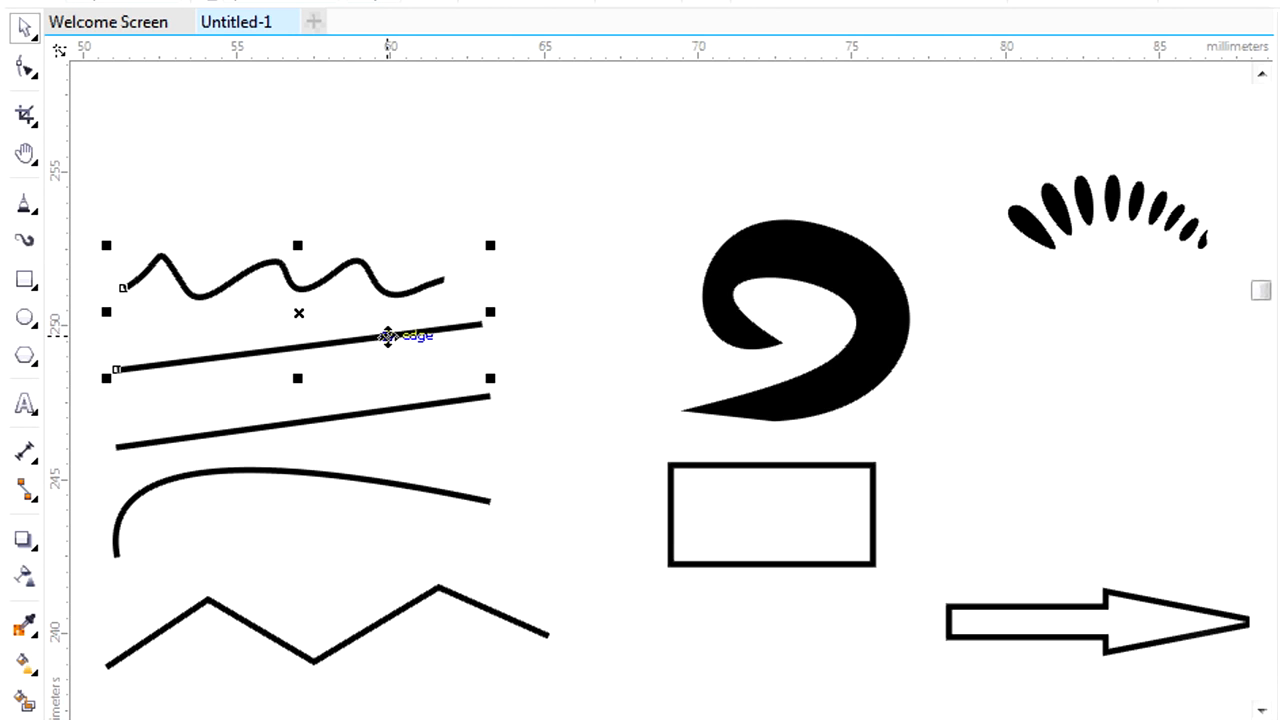
pyautogui.keyDown('shift'); pyautogui.click(396, 407); pyautogui.keyUp('shift')
pyautogui.keyDown('shift'); pyautogui.click(390, 486); pyautogui.keyUp('shift')
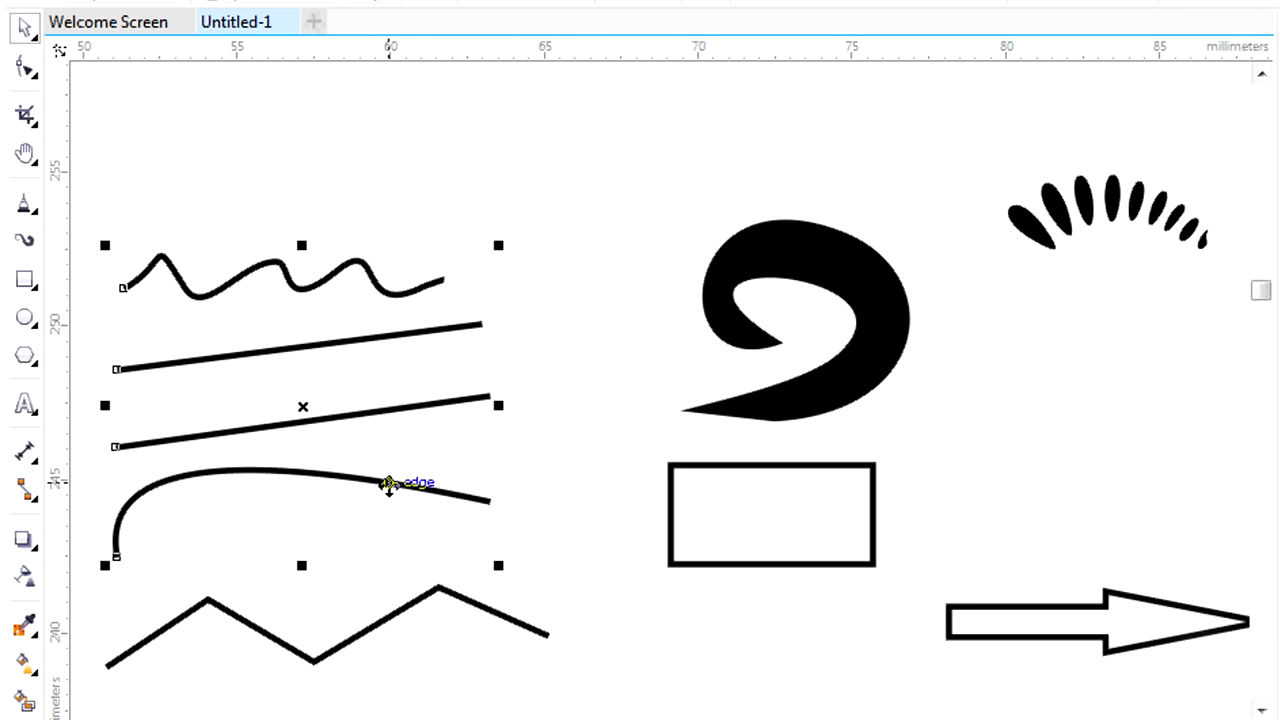
pyautogui.keyDown('shift'); pyautogui.click(820, 368); pyautogui.keyUp('shift')
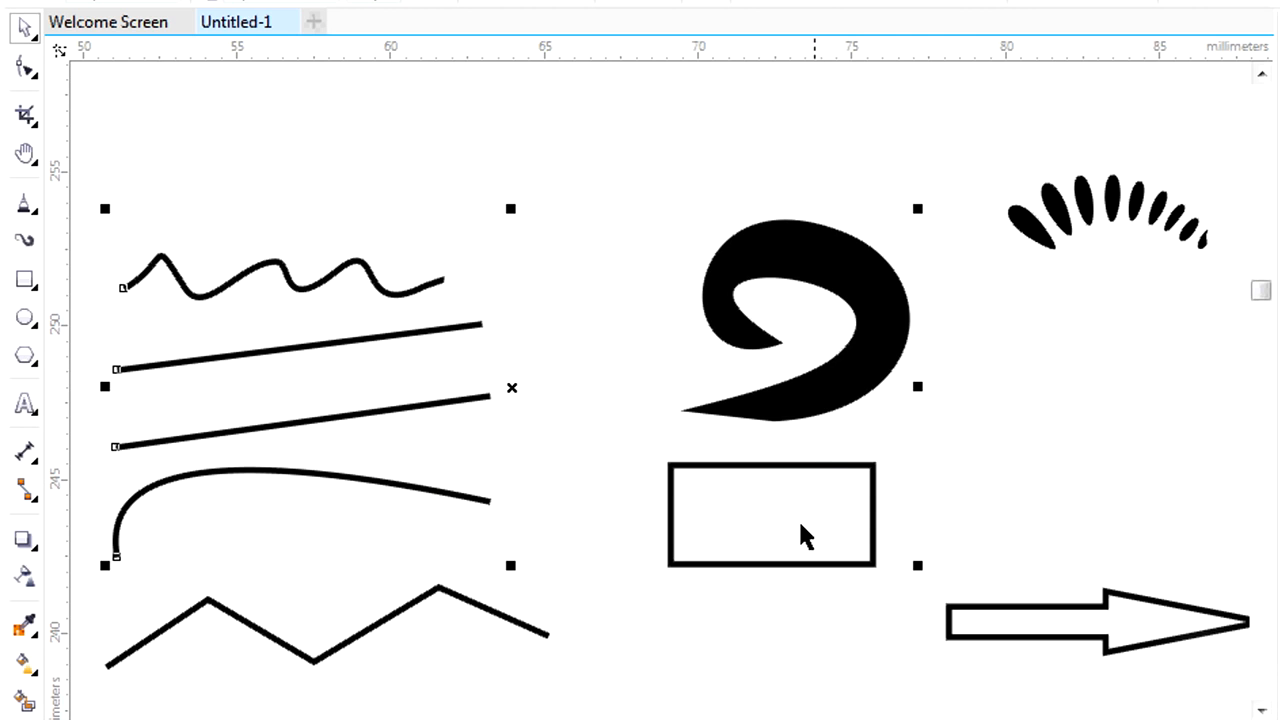
pyautogui.keyDown('shift'); pyautogui.click(507, 619); pyautogui.keyUp('shift')
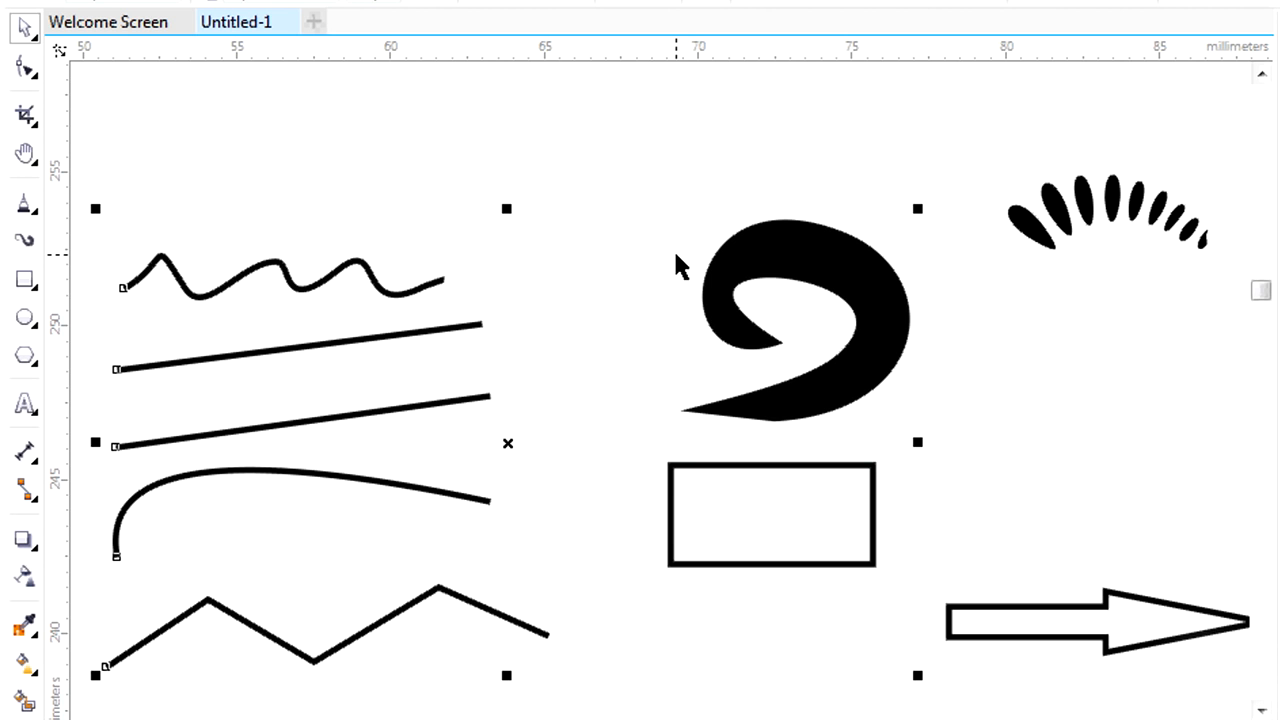
pyautogui.press('Escape')
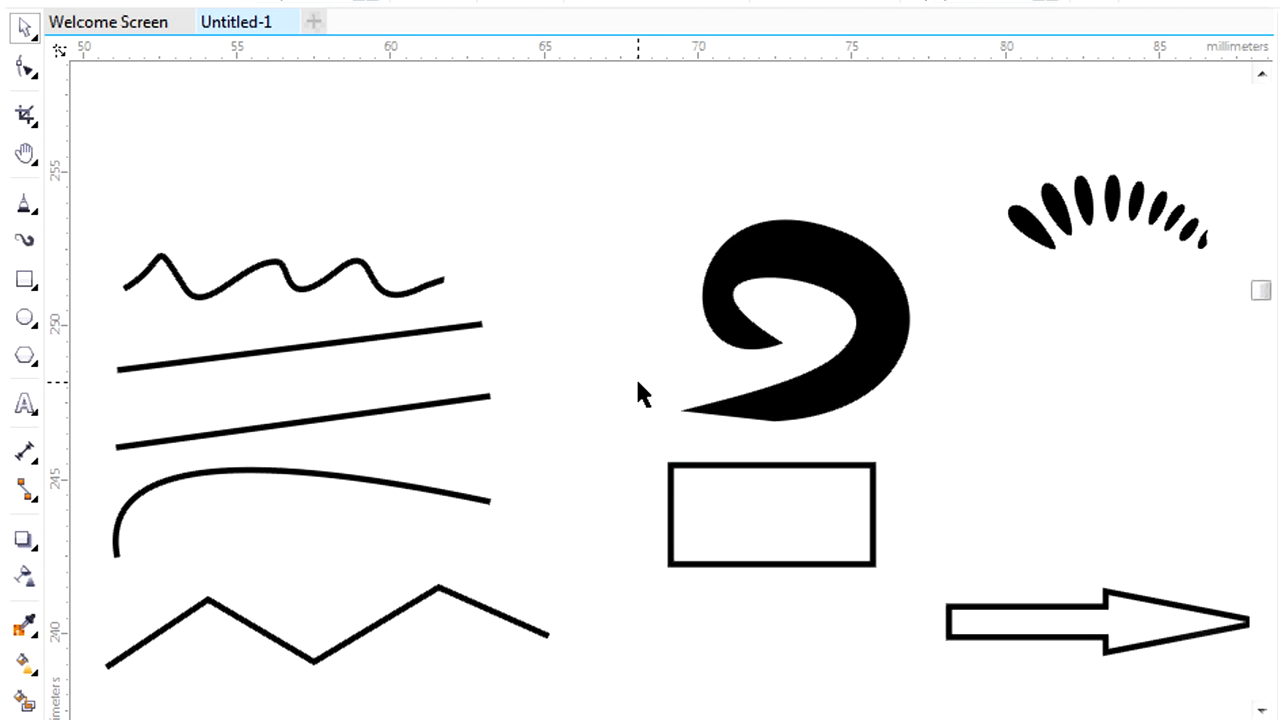
# Delete the wavy curve and the straight lines beneath it.
pyautogui.click(276, 270)
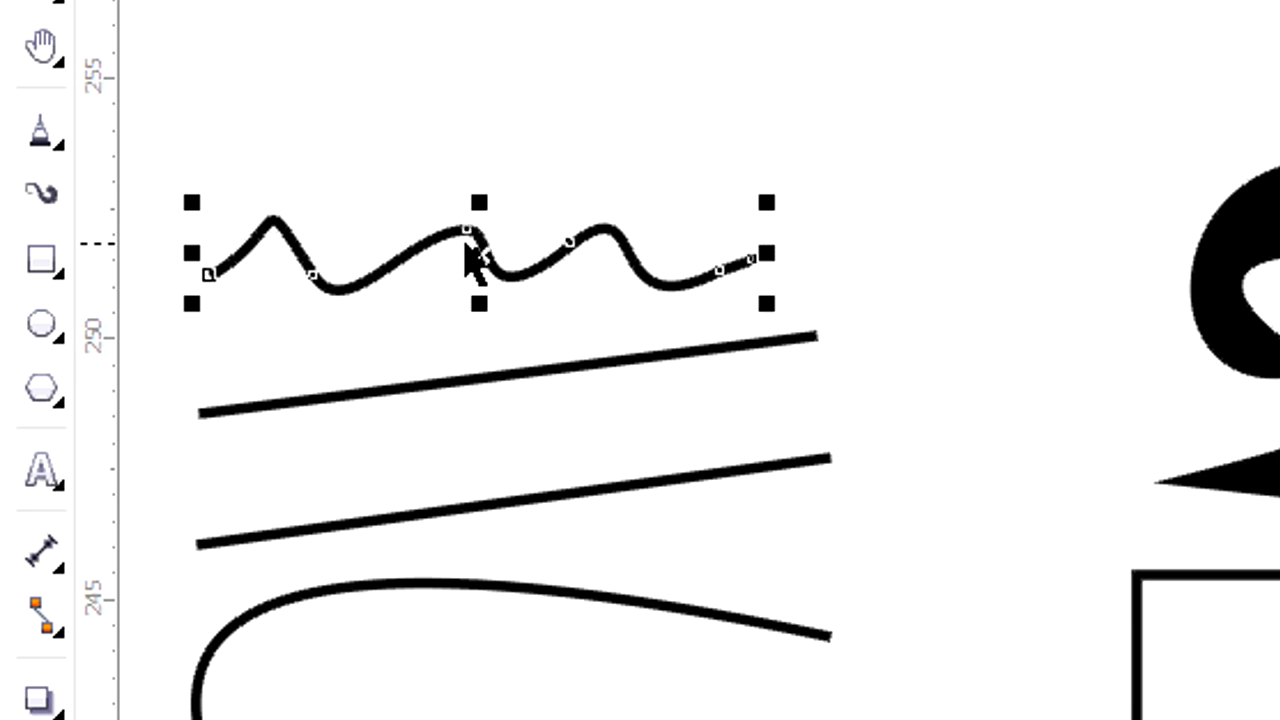
pyautogui.rightClick(466, 248)
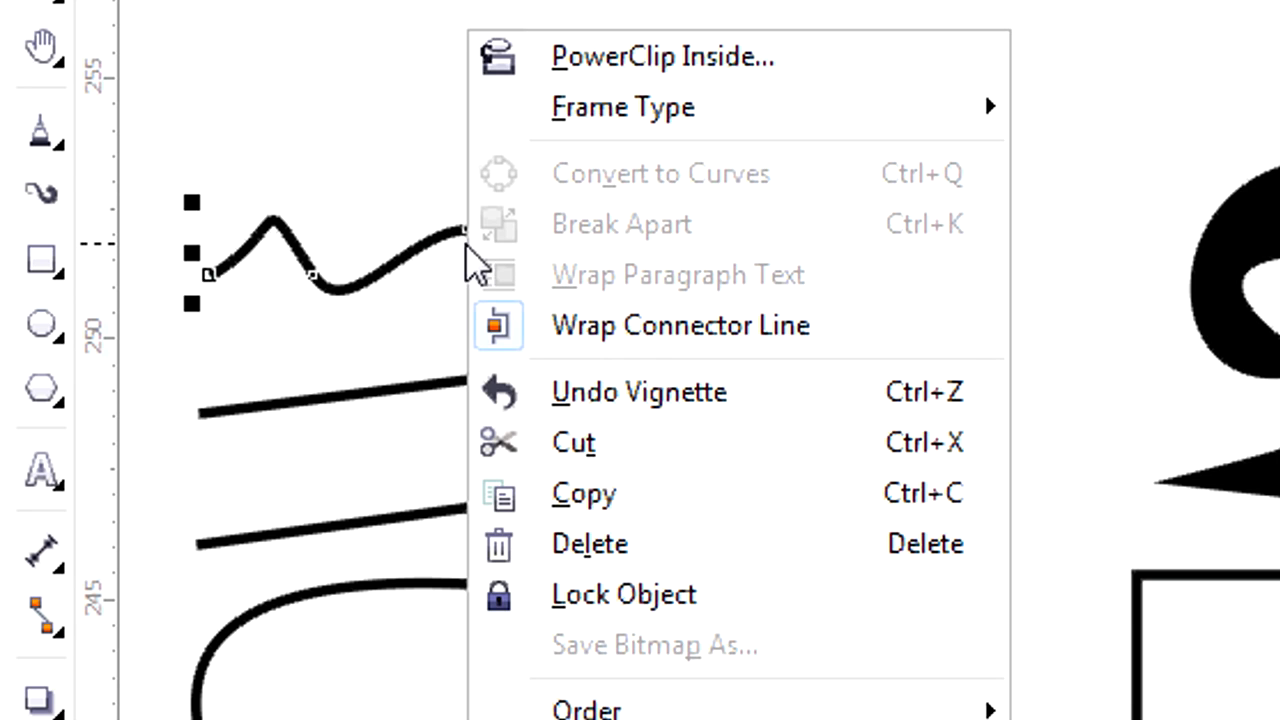
pyautogui.click(620, 455)
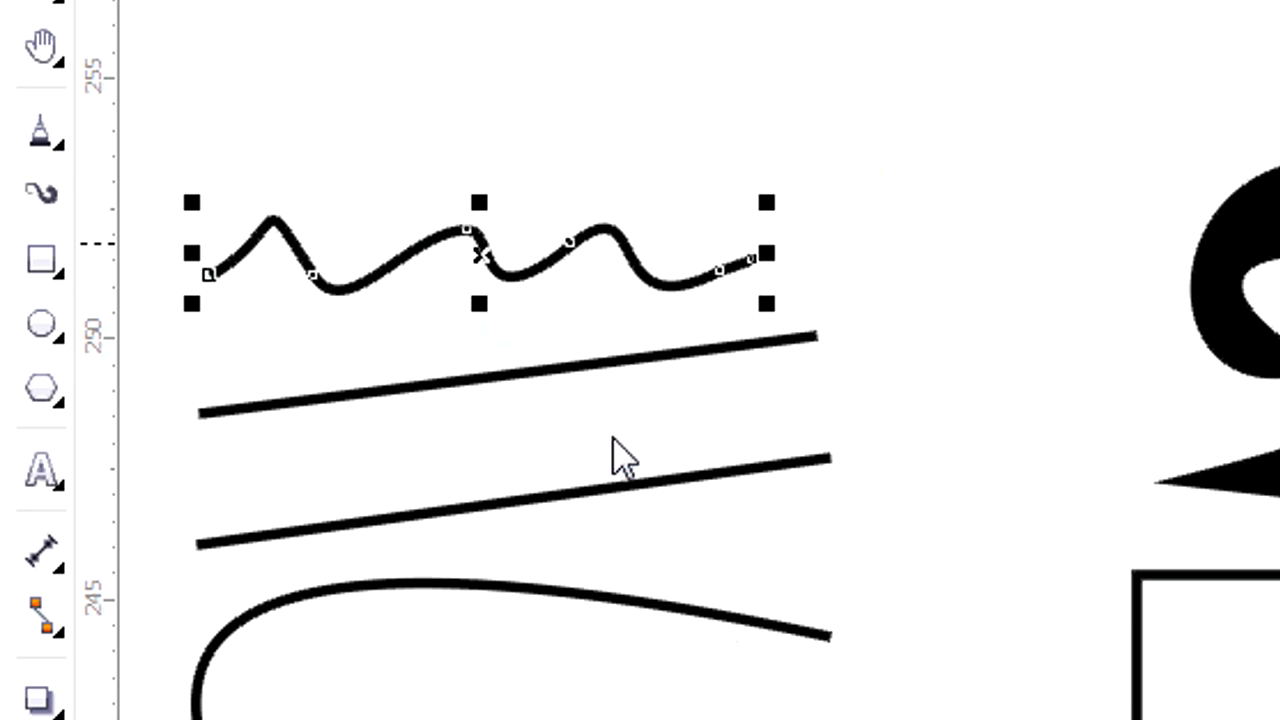
pyautogui.rightClick(549, 370)
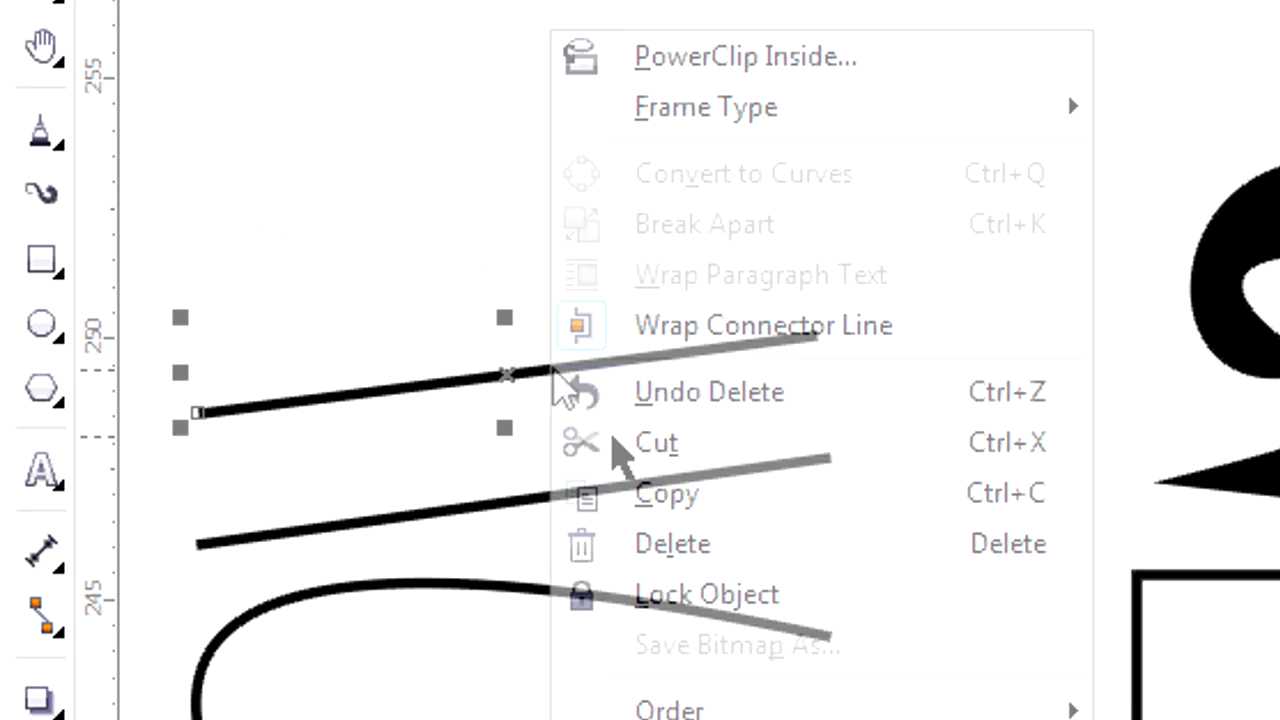
pyautogui.click(722, 548)
# Move the curved line about 1 mm up and slightly to the right, and lock it.
pyautogui.moveTo(594, 597); pyautogui.dragTo(627, 535)
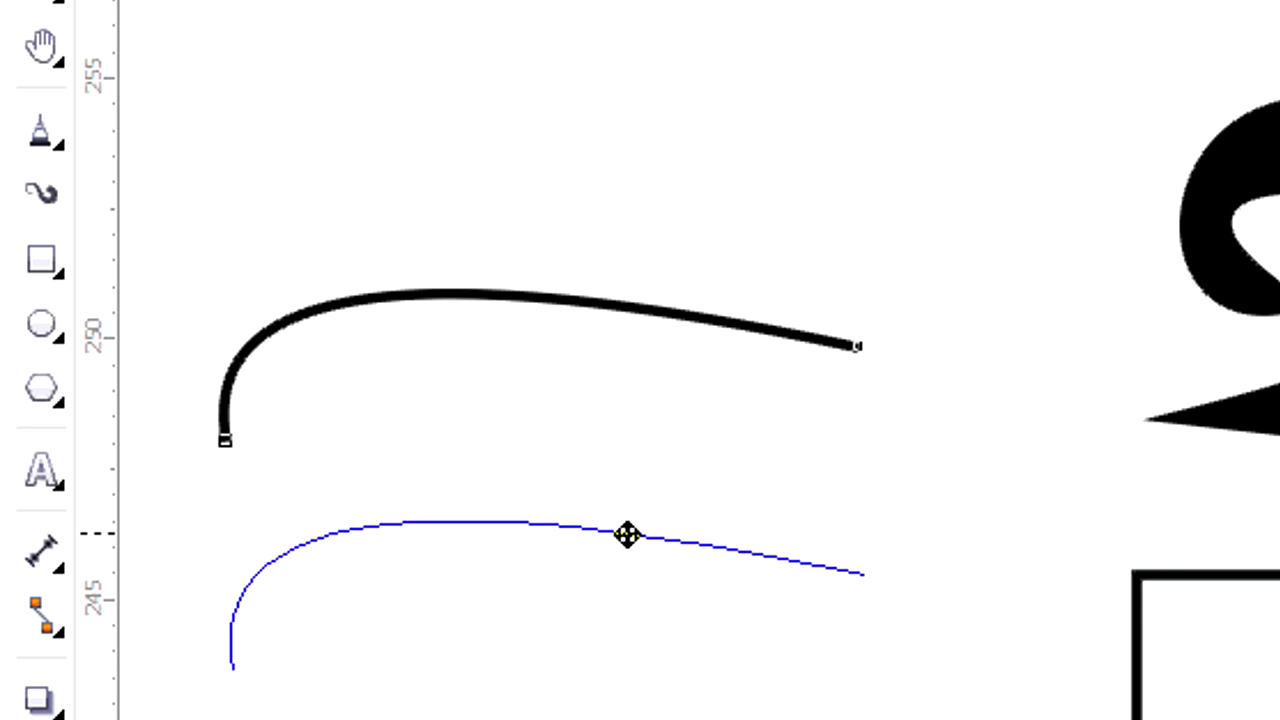
pyautogui.rightClick(627, 535)
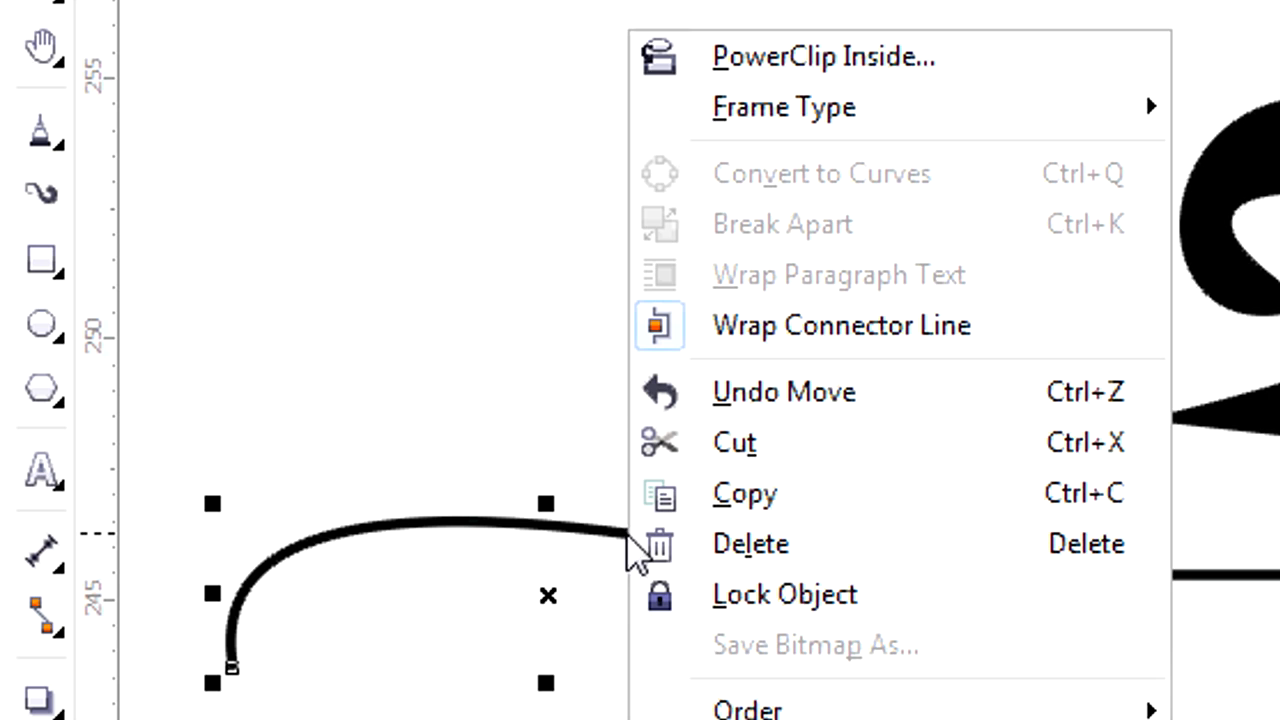
pyautogui.click(814, 604)
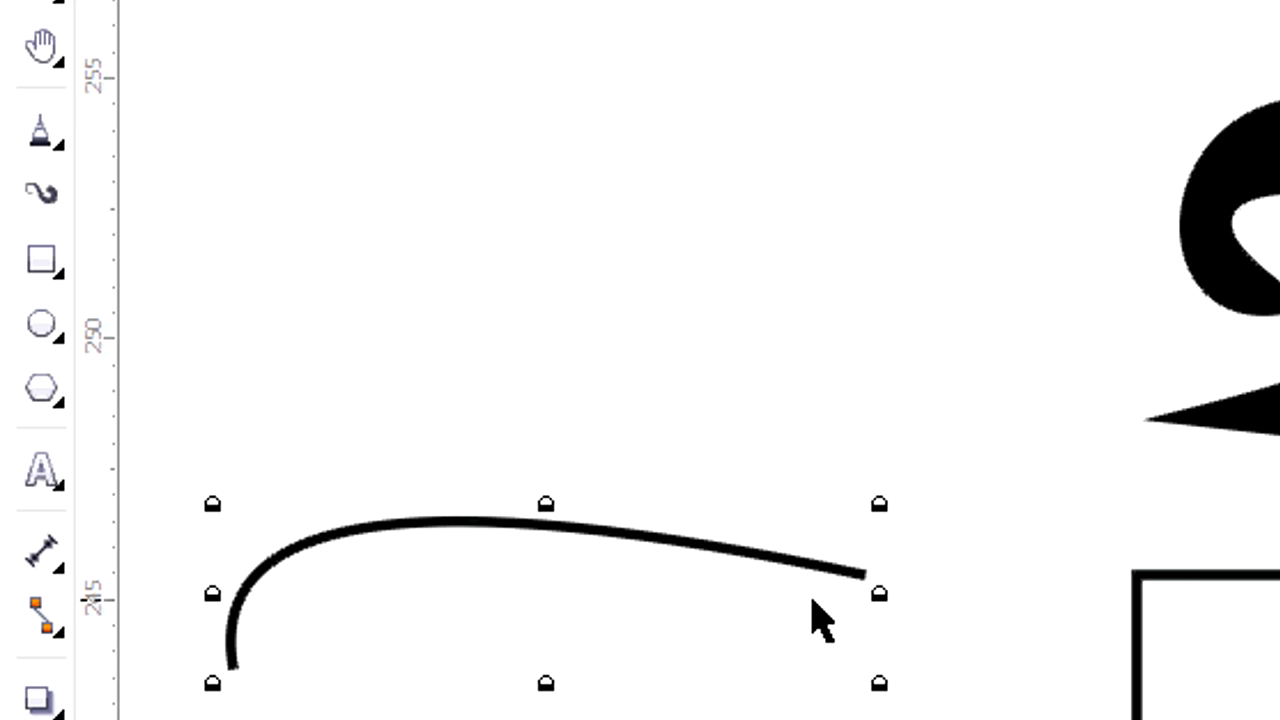
# Try to select and move the locked curved line, and unlock it.
pyautogui.click(807, 326)
pyautogui.click(643, 532)
pyautogui.moveTo(497, 557); pyautogui.dragTo(665, 515)
pyautogui.click(571, 527)
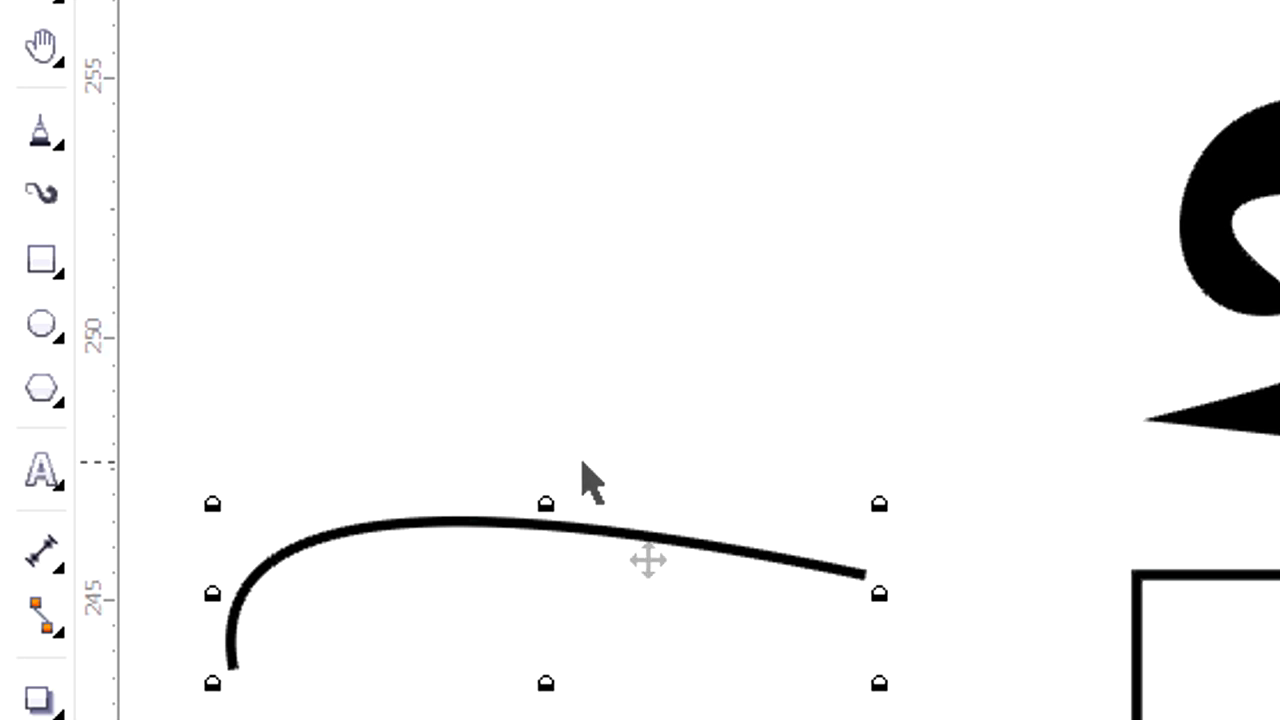
pyautogui.rightClick(609, 530)
pyautogui.click(706, 555)
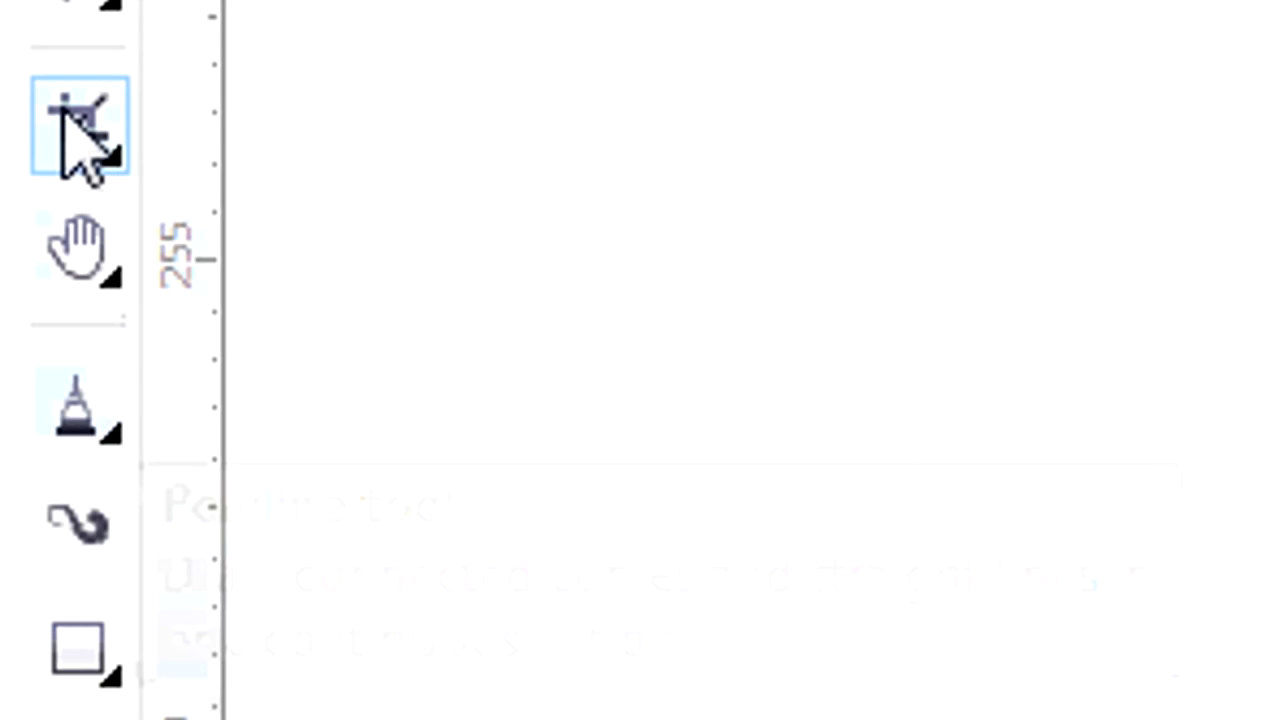
# Choose the Eraser tool and erase across the middle of the curved line.
pyautogui.click(72, 135)
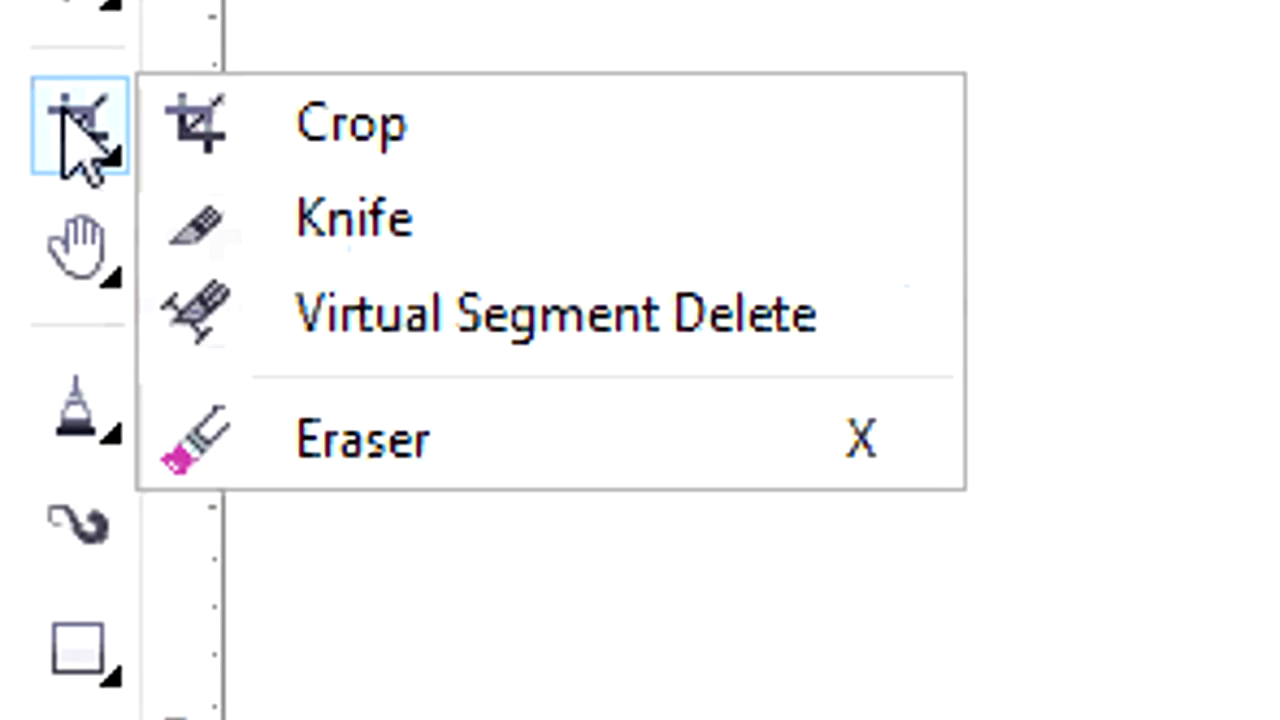
pyautogui.click(484, 425)
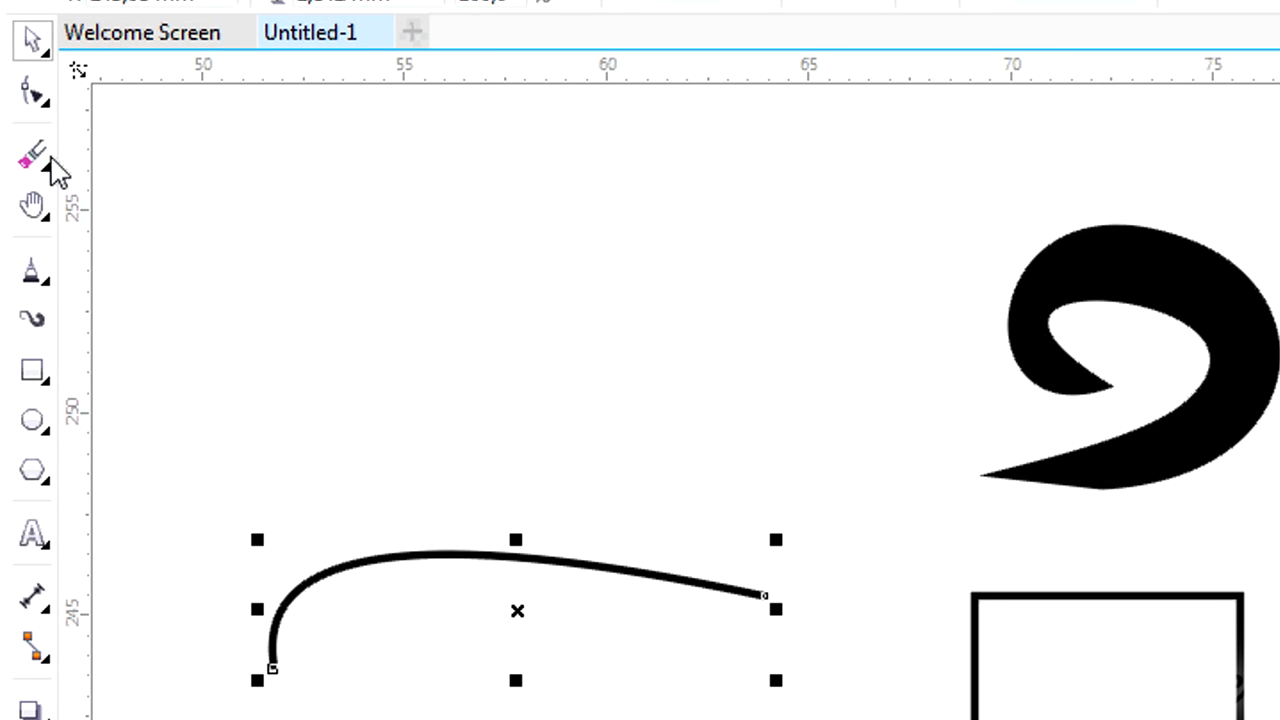
pyautogui.click(32, 156)
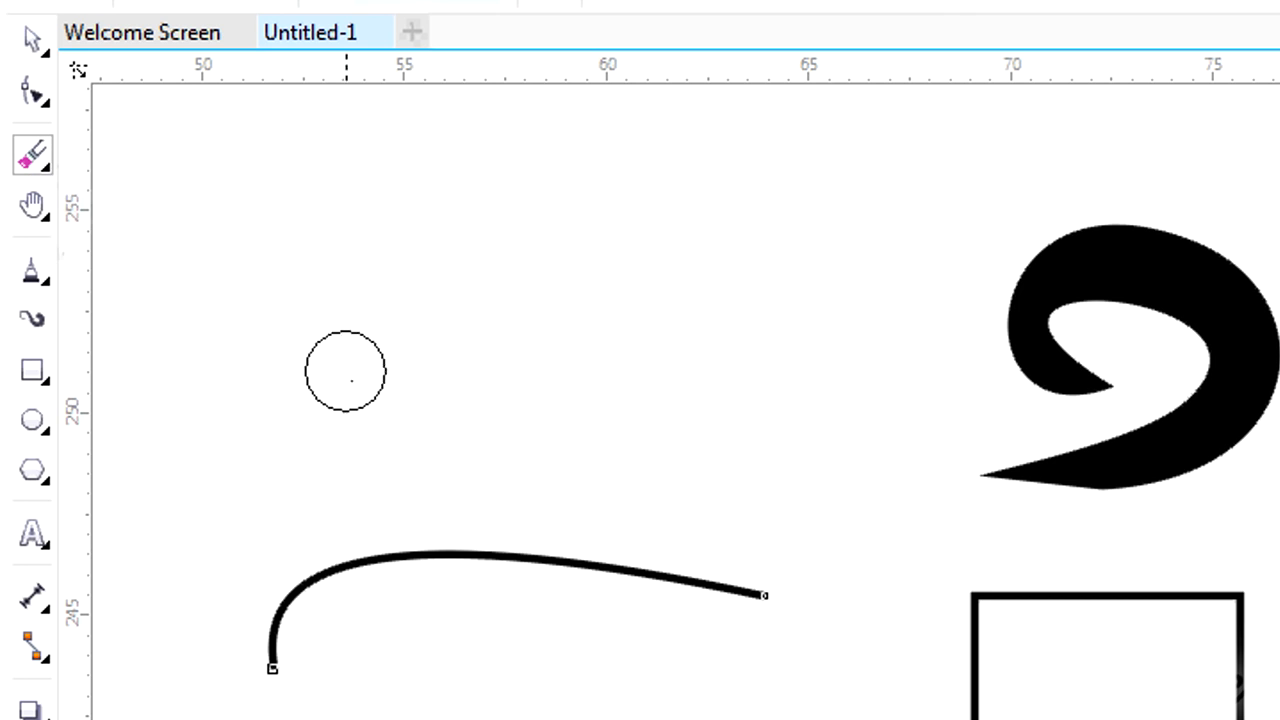
pyautogui.moveTo(451, 517); pyautogui.dragTo(474, 577)
pyautogui.moveTo(495, 622); pyautogui.dragTo(497, 617)
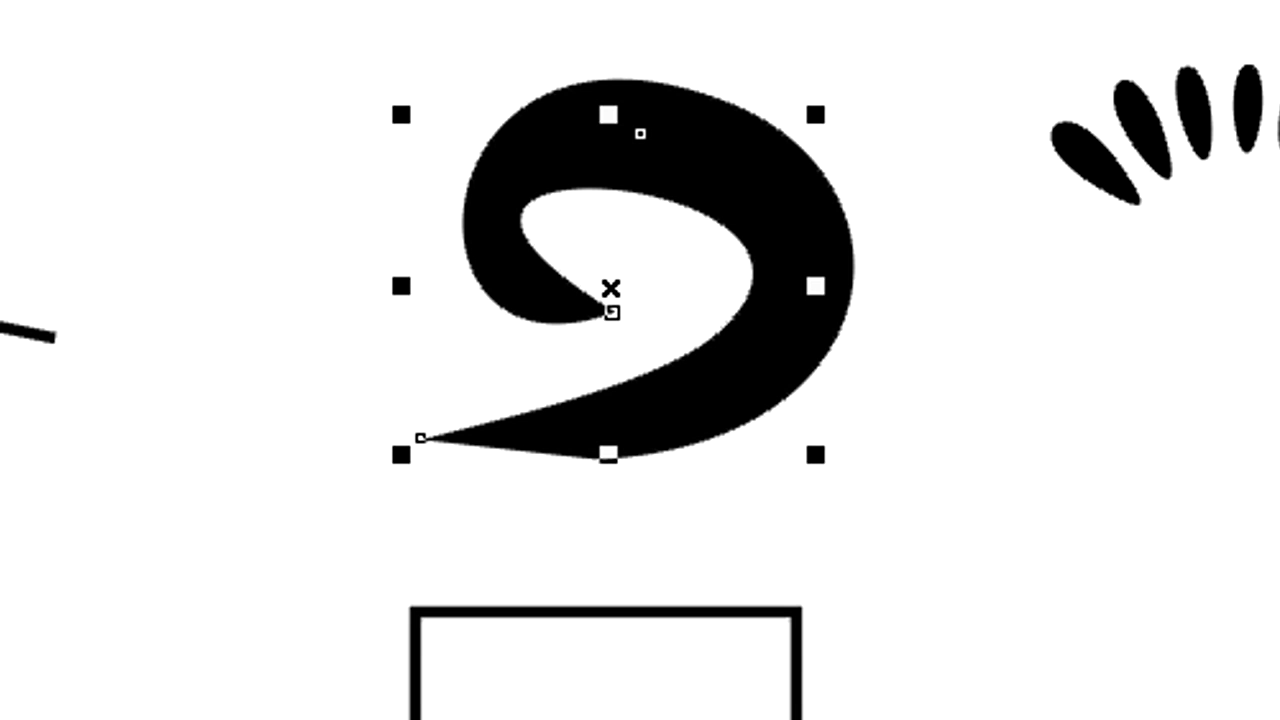
# Try the Eraser tool on the spiral stroke, and erase a diagonal band across the rectangle beneath it.
pyautogui.press('x')
pyautogui.click(630, 21)
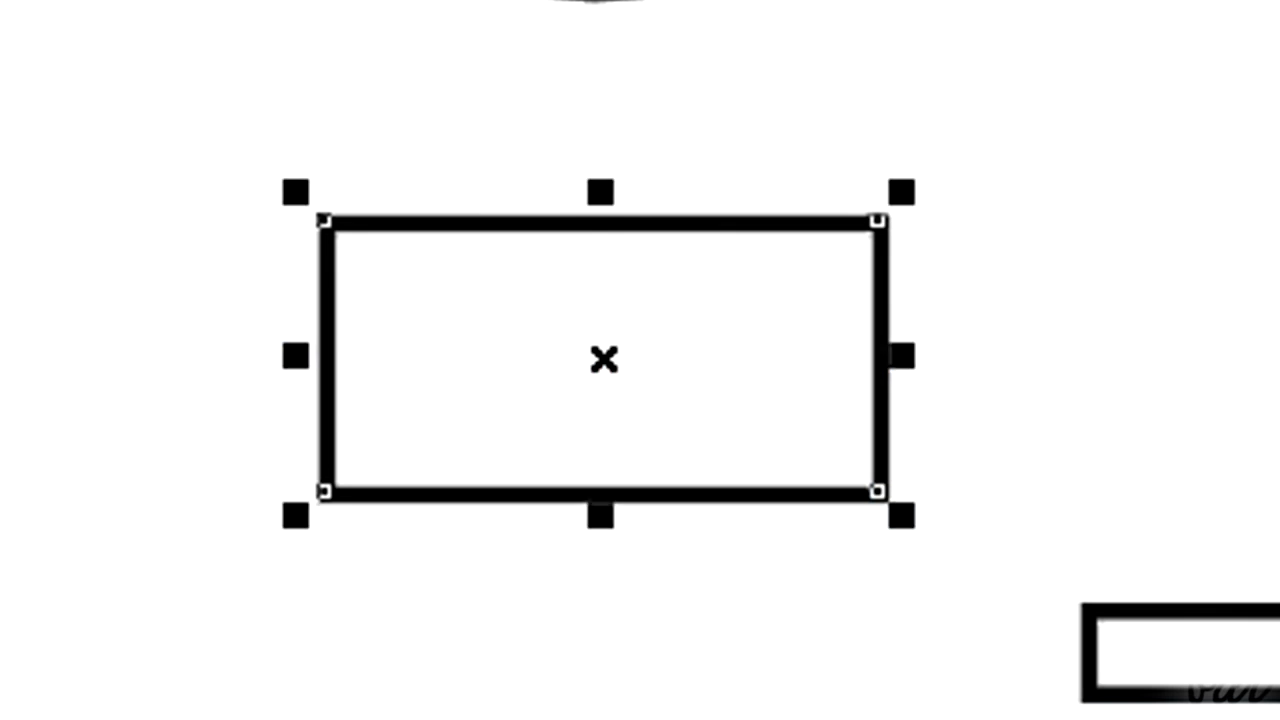
pyautogui.press('x')
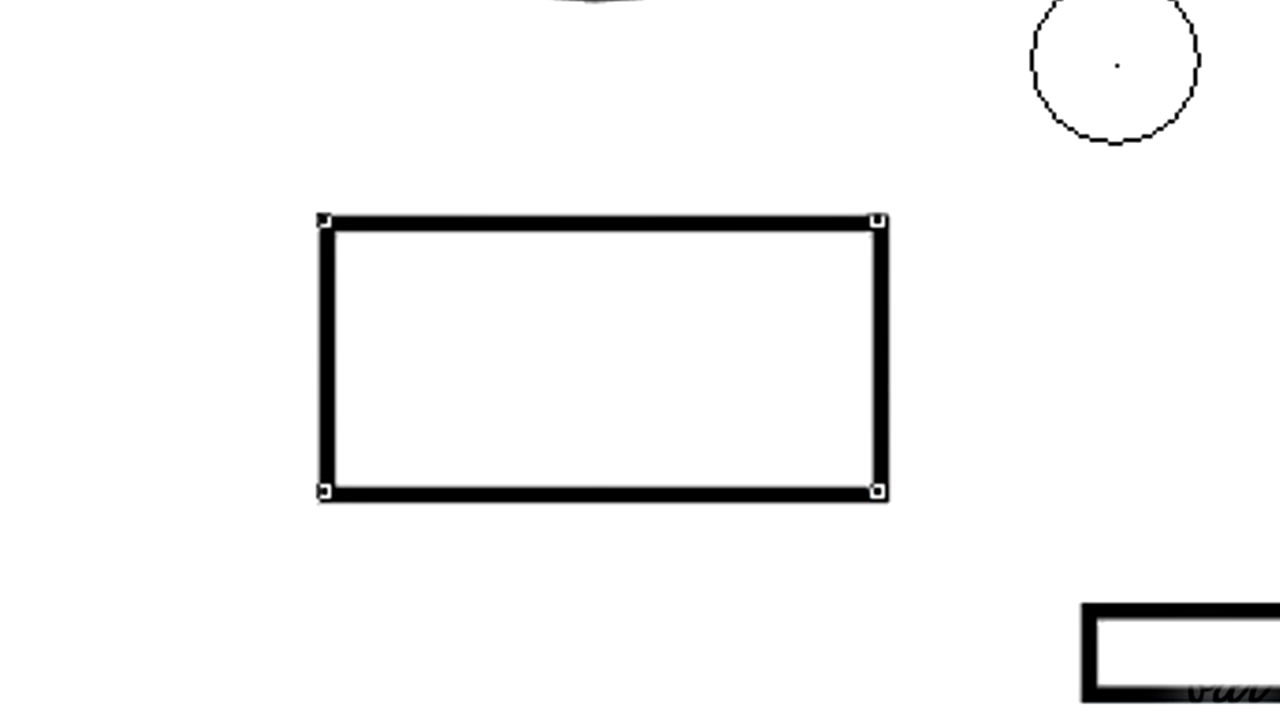
pyautogui.moveTo(909, 214)
pyautogui.mouseDown()
pyautogui.moveTo(691, 324)
pyautogui.moveTo(403, 551)
pyautogui.moveTo(255, 692)
pyautogui.mouseUp()
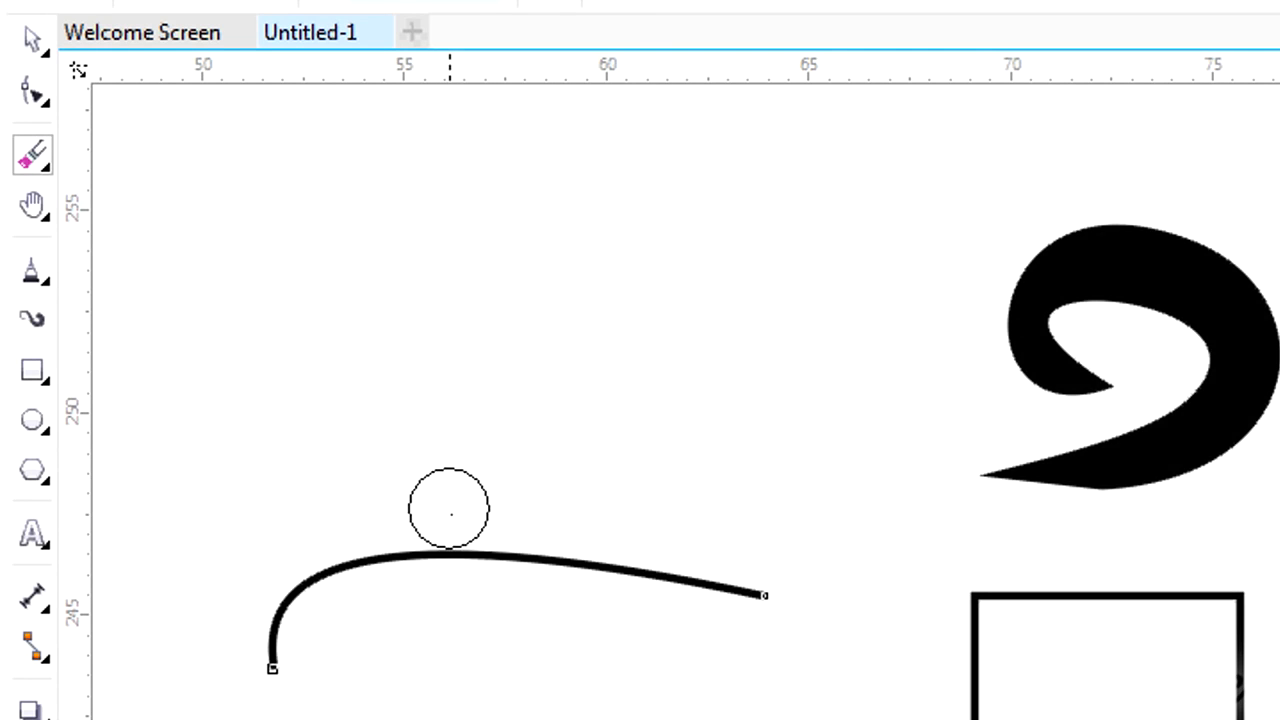
# Erase through the curved line's middle and move both remaining pieces together about 5 mm up and 1 mm left.
pyautogui.moveTo(449, 509); pyautogui.dragTo(497, 620)
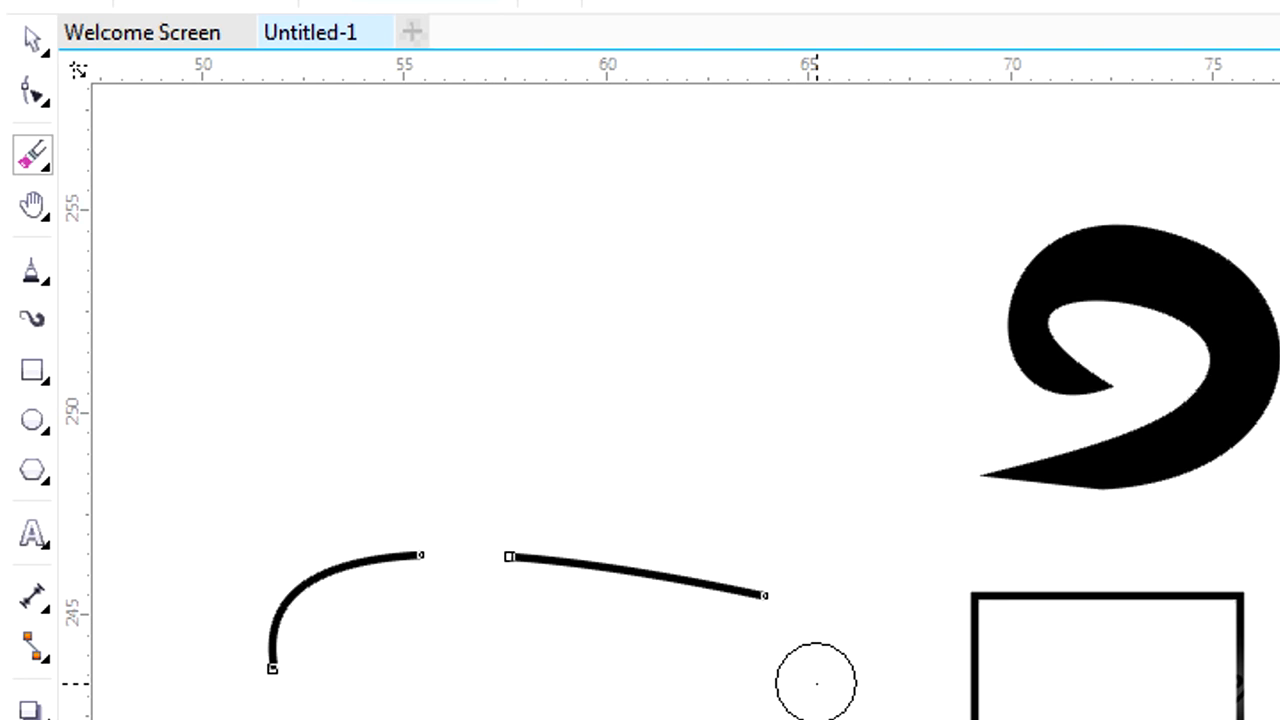
pyautogui.click(30, 42)
pyautogui.moveTo(599, 566); pyautogui.dragTo(572, 373)
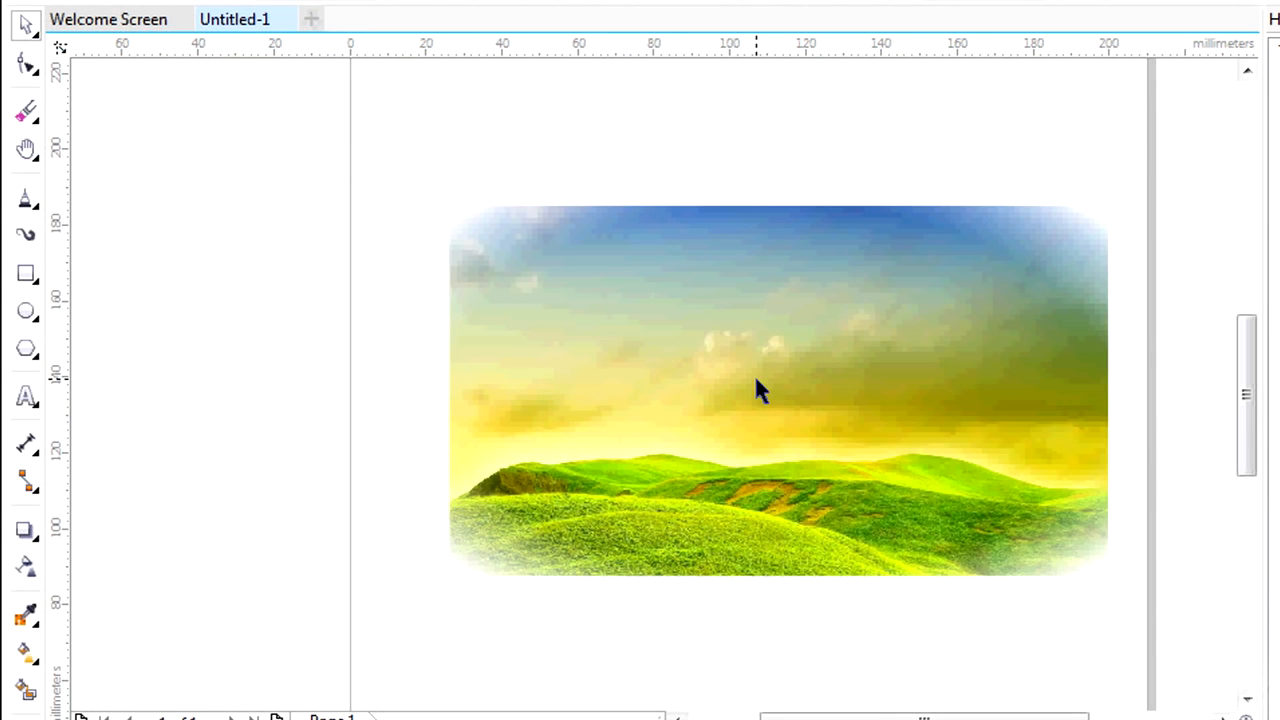
# Copy the landscape image, paste a duplicate and move it so the two images sit one above the other.
pyautogui.rightClick(757, 389)
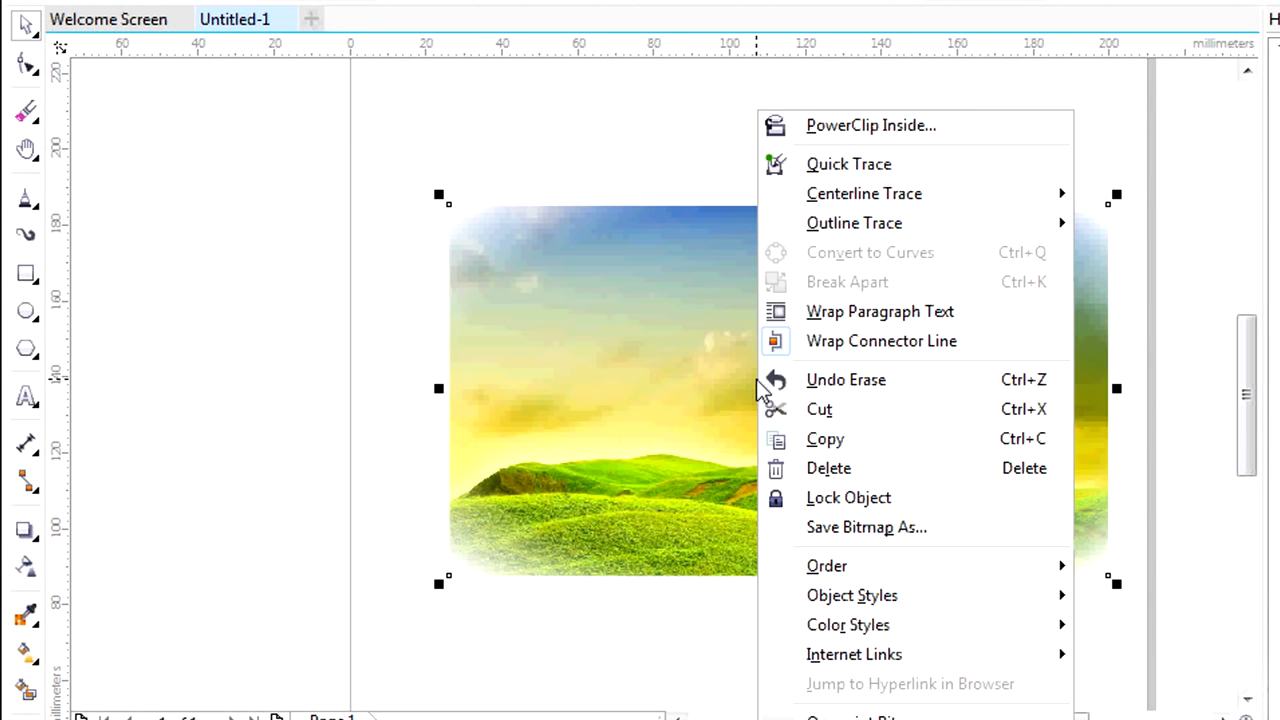
pyautogui.click(826, 439)
pyautogui.scroll(-2, 857, 494)
pyautogui.scroll(1, 858, 498)
pyautogui.rightClick(805, 521)
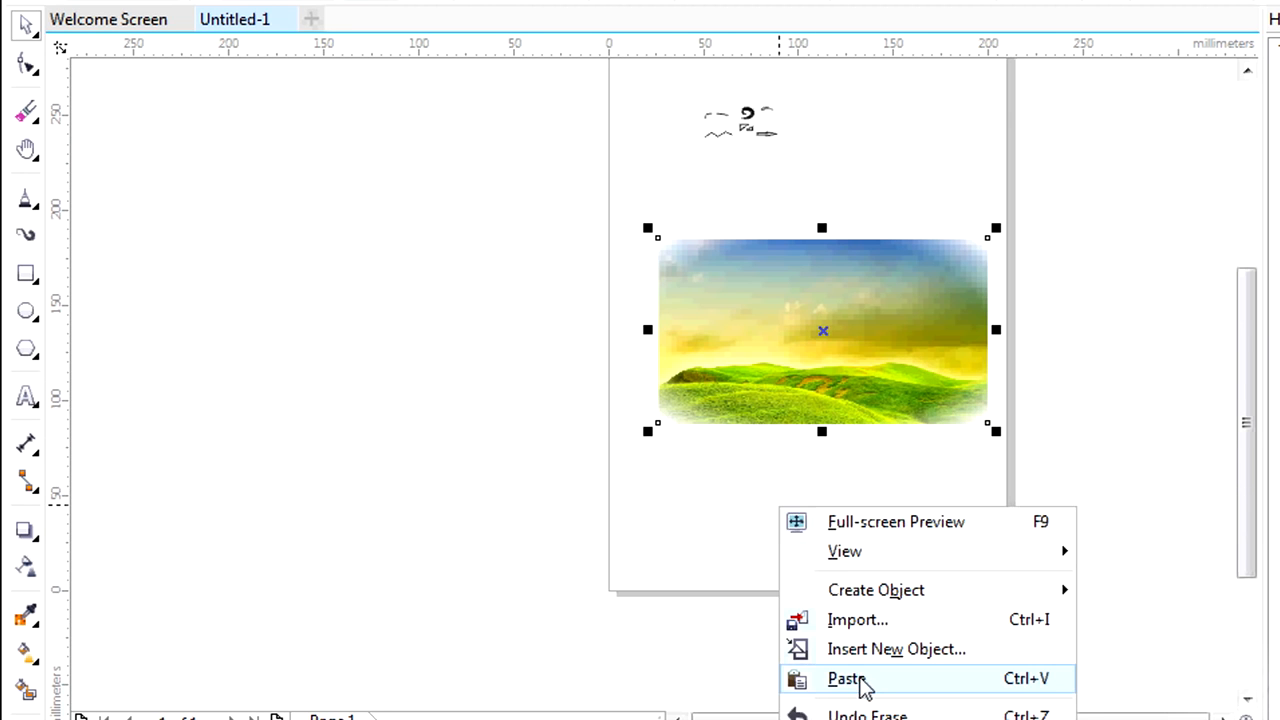
pyautogui.click(850, 680)
pyautogui.moveTo(855, 340); pyautogui.dragTo(854, 529)
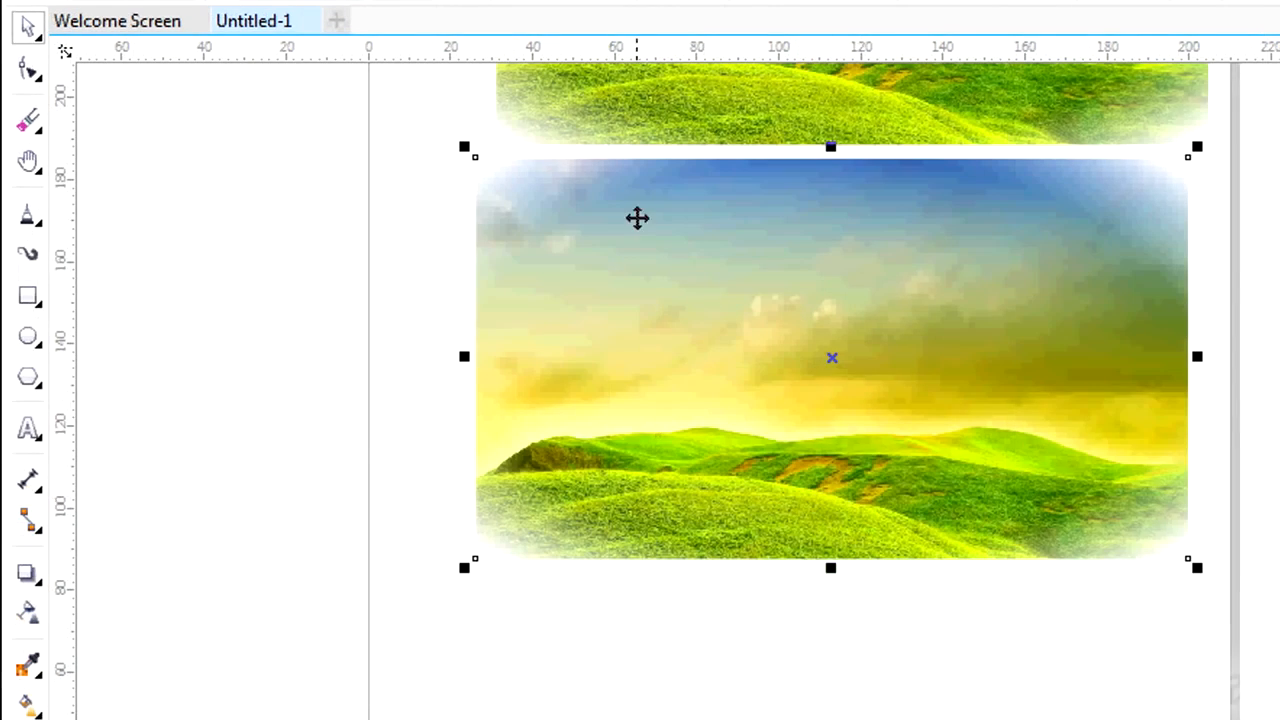
# Crop the lower landscape image with the Shape tool, moving its left side and upper corners inward and denting its upper and lower edges.
pyautogui.click(32, 72)
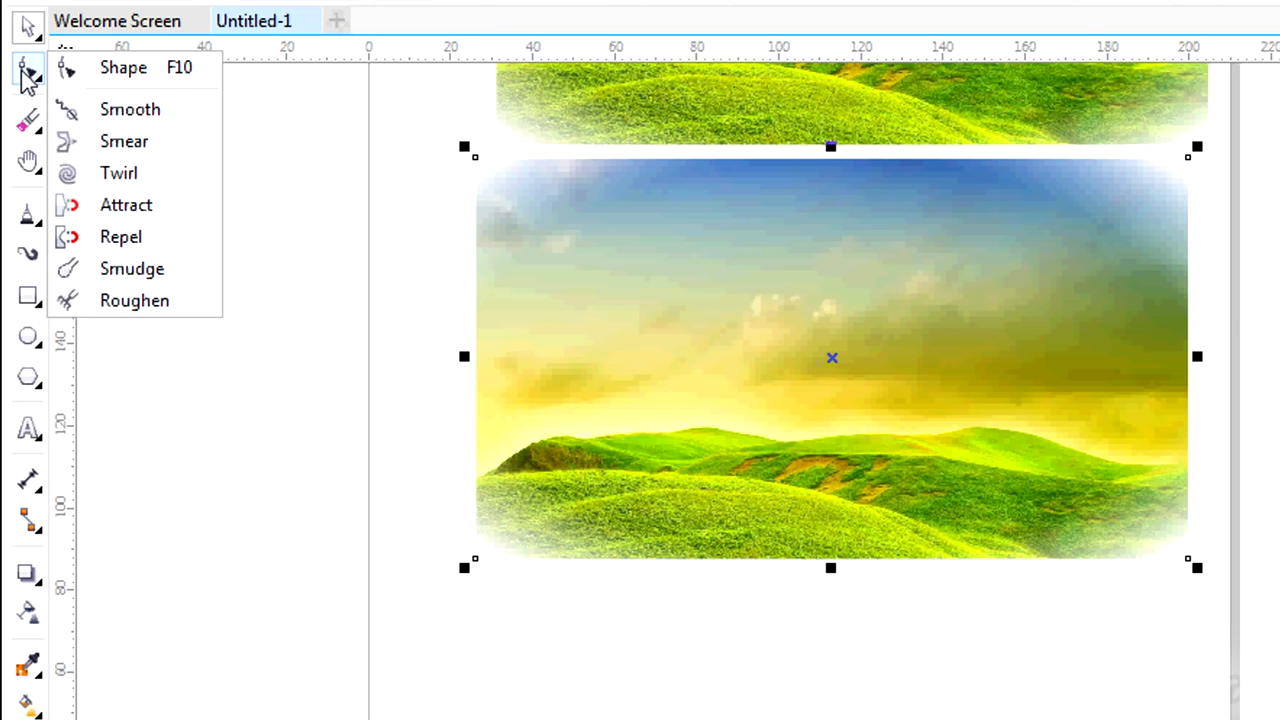
pyautogui.click(133, 72)
pyautogui.moveTo(480, 291); pyautogui.dragTo(687, 286)
pyautogui.moveTo(617, 160); pyautogui.dragTo(668, 250)
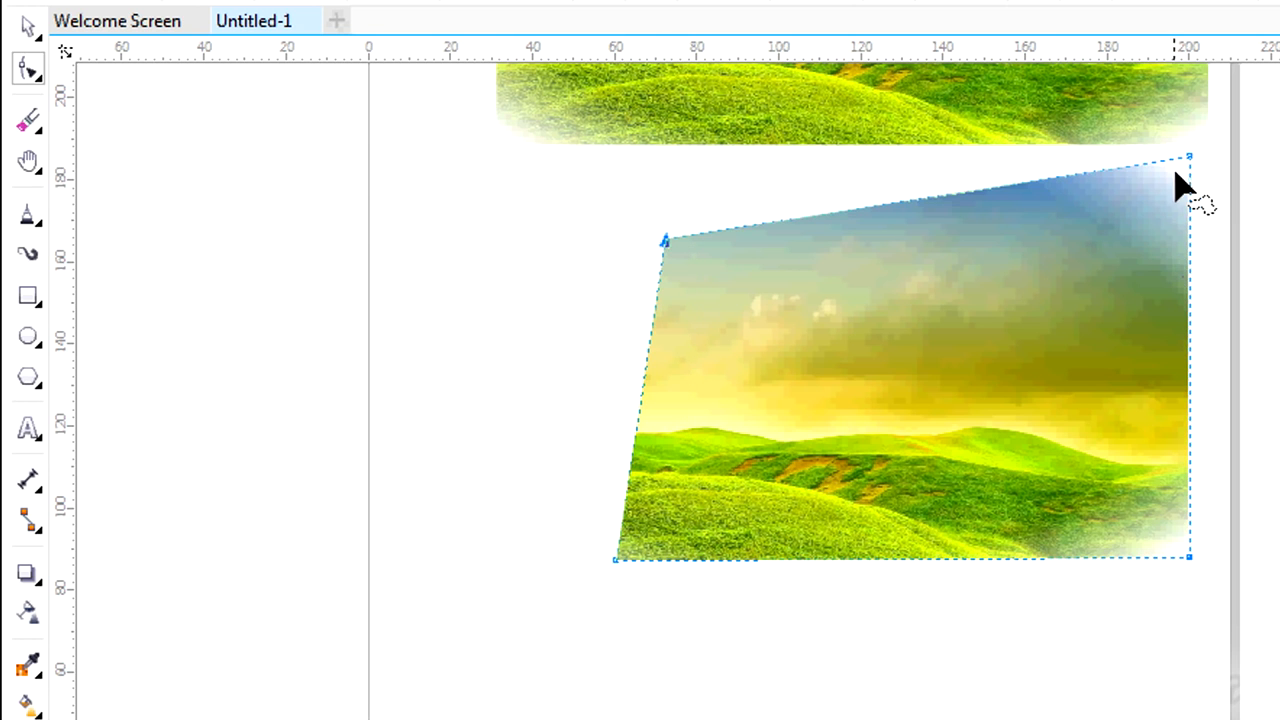
pyautogui.moveTo(904, 557); pyautogui.dragTo(898, 500)
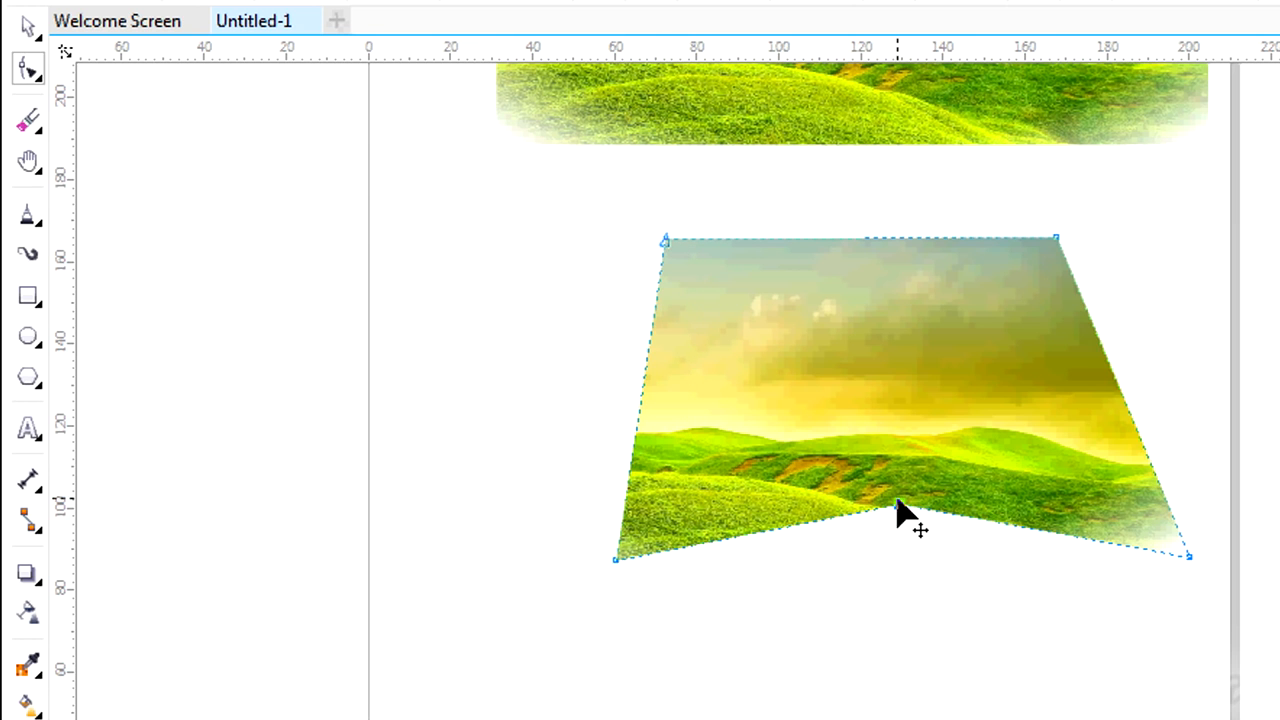
pyautogui.doubleClick(877, 240)
pyautogui.moveTo(877, 240); pyautogui.dragTo(878, 338)
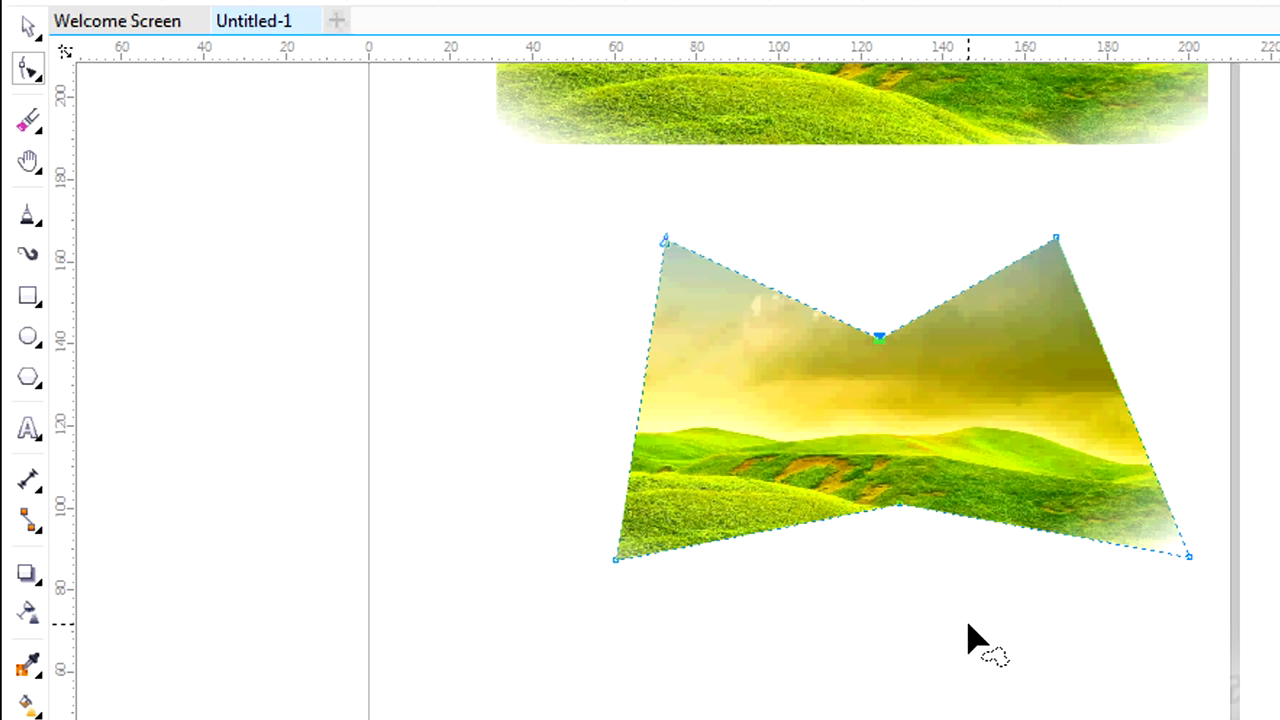
# Select the large rectangle with the Pick tool and move it downward on the page.
pyautogui.click(27, 27)
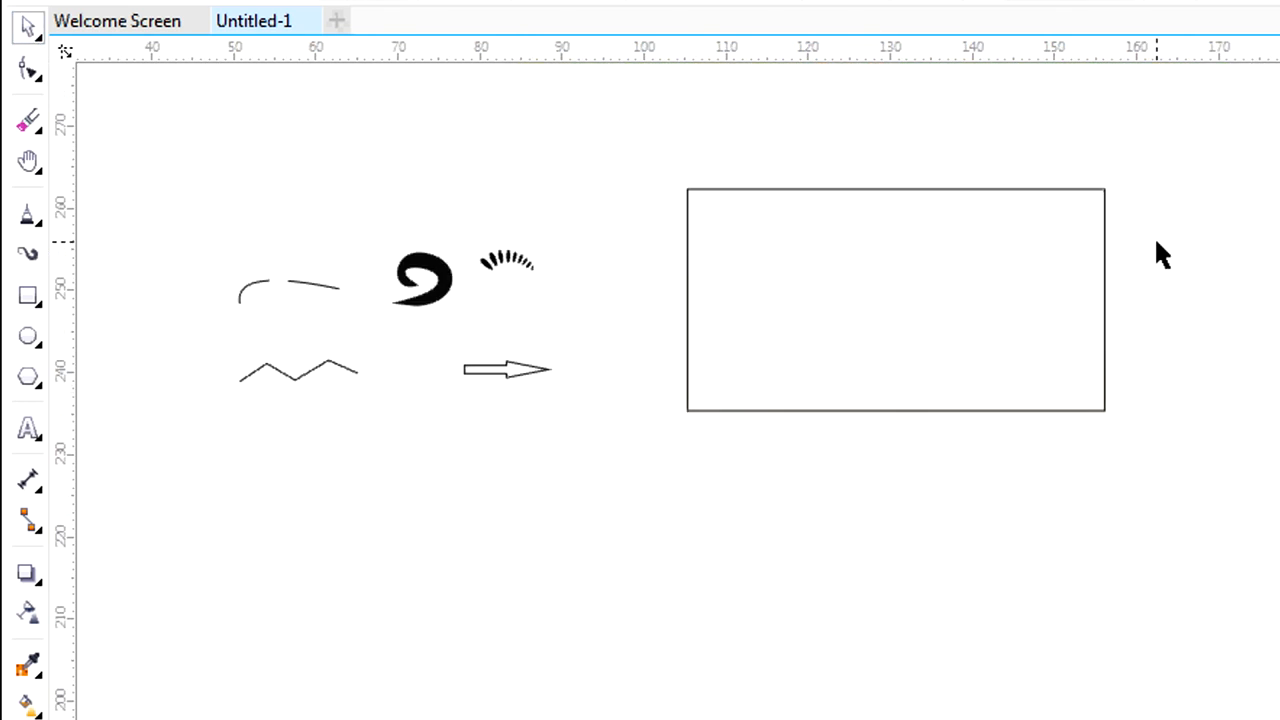
pyautogui.click(1063, 257)
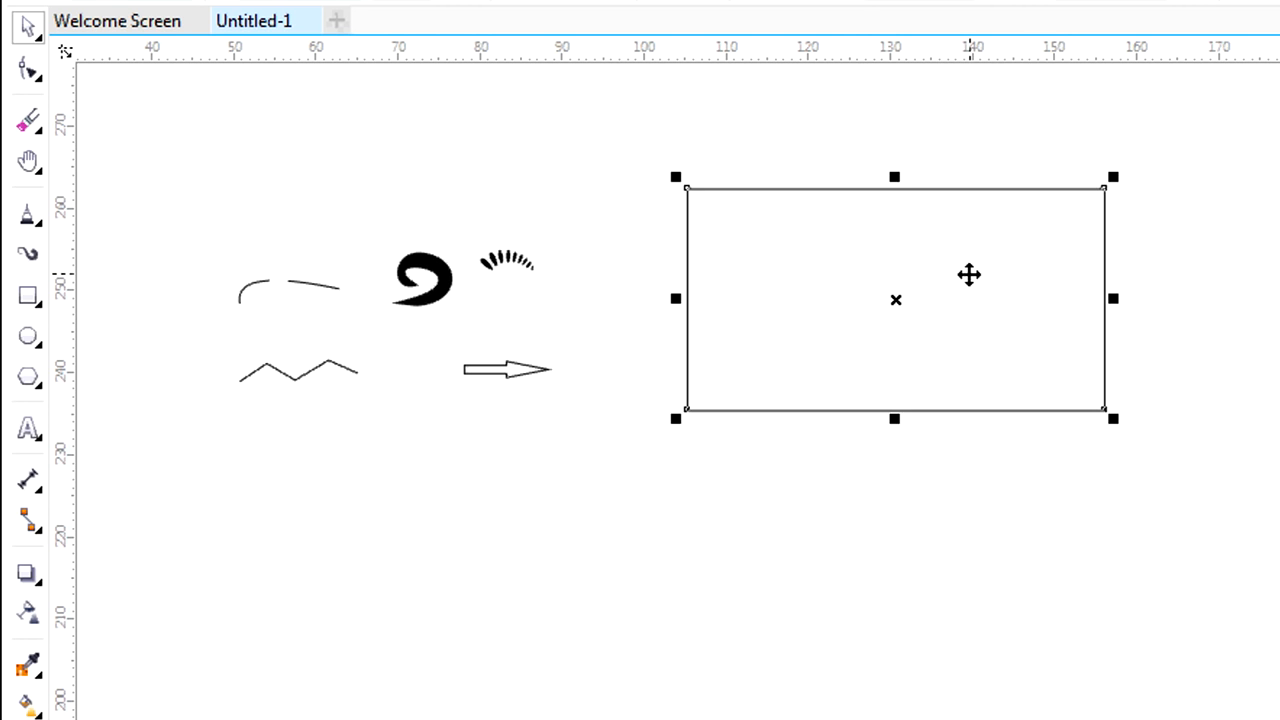
pyautogui.moveTo(969, 275); pyautogui.dragTo(966, 403)
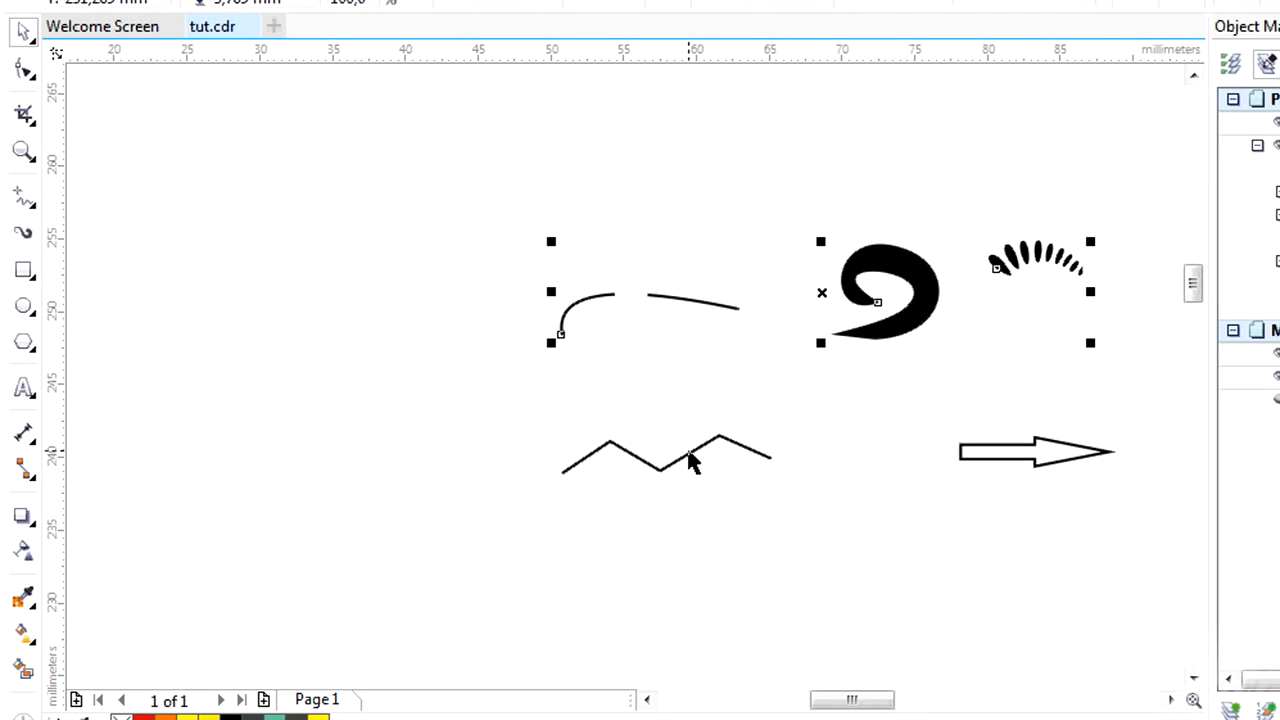
# Add the zigzag and the arrow to the selected strokes in tut.cdr and move them together up and to the left.
pyautogui.keyDown('shift'); pyautogui.click(690, 462); pyautogui.keyUp('shift')
pyautogui.keyDown('shift'); pyautogui.click(1020, 450); pyautogui.keyUp('shift')
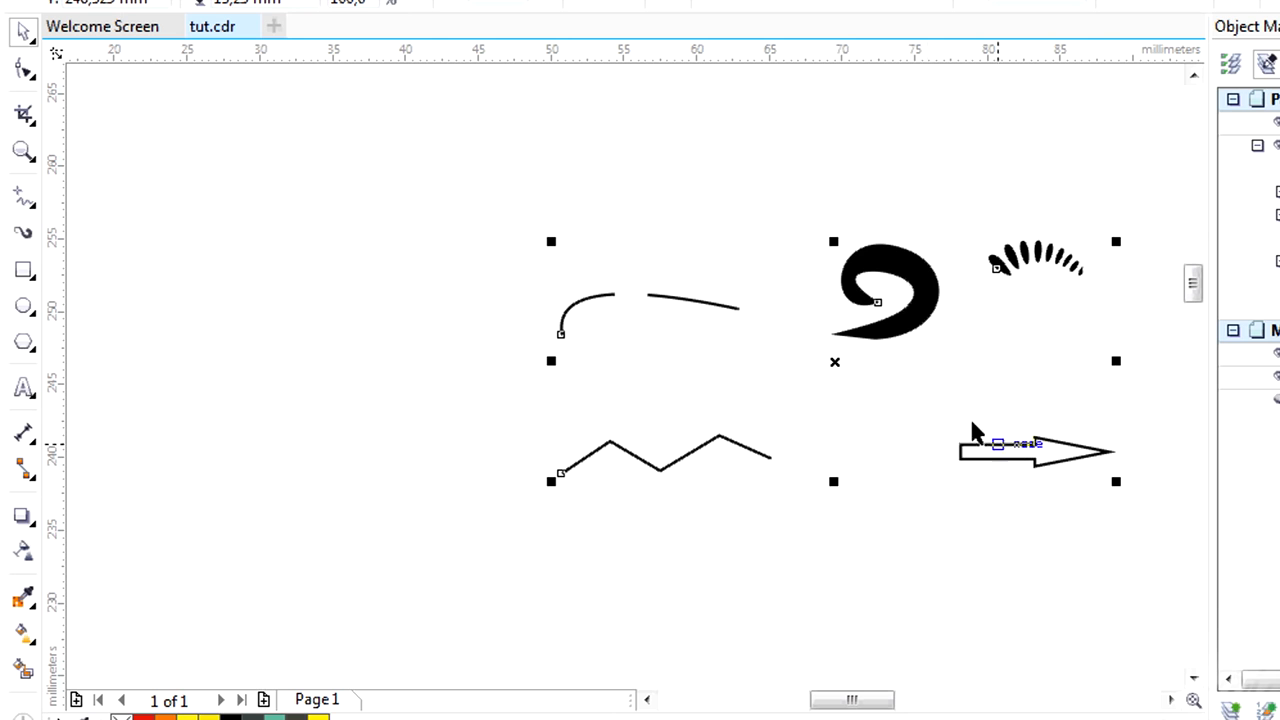
pyautogui.moveTo(840, 364); pyautogui.dragTo(651, 263)
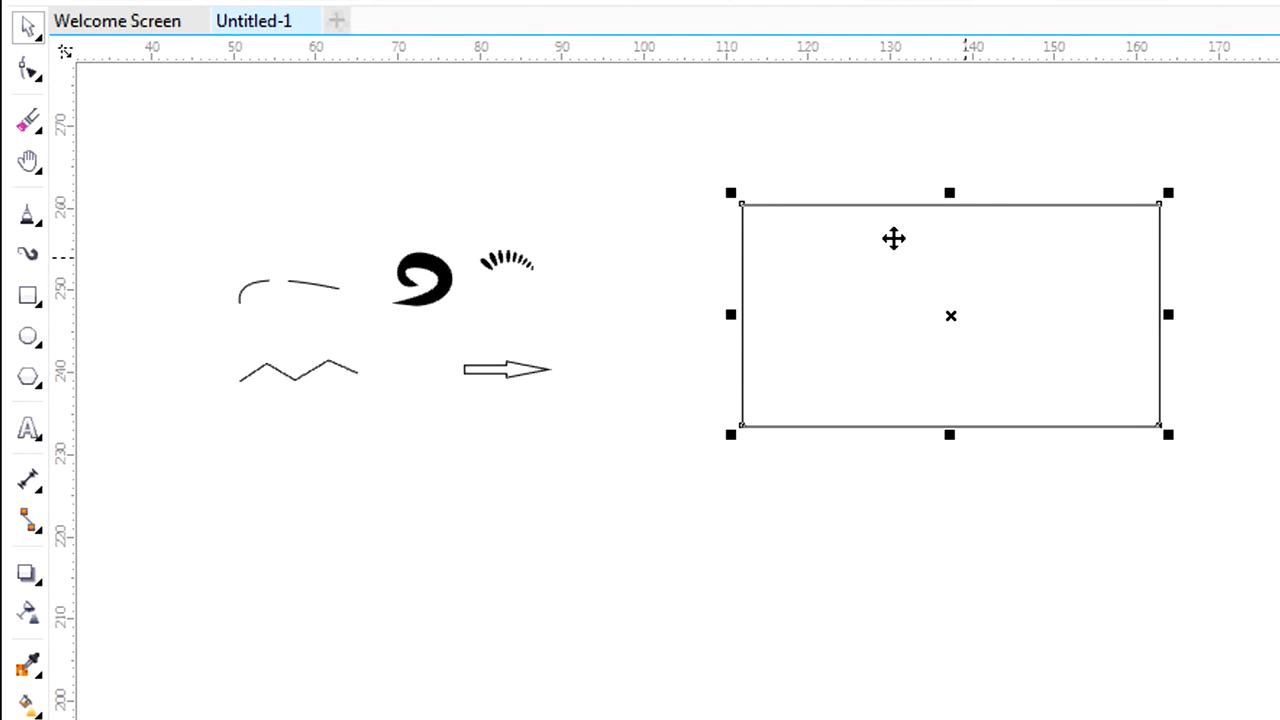
# Resize the large rectangle in Untitled-1 from its corner and upper edge to about 57 × 32 mm.
pyautogui.moveTo(729, 189); pyautogui.dragTo(840, 181)
pyautogui.moveTo(822, 240); pyautogui.dragTo(686, 168)
pyautogui.moveTo(925, 162); pyautogui.dragTo(924, 208)
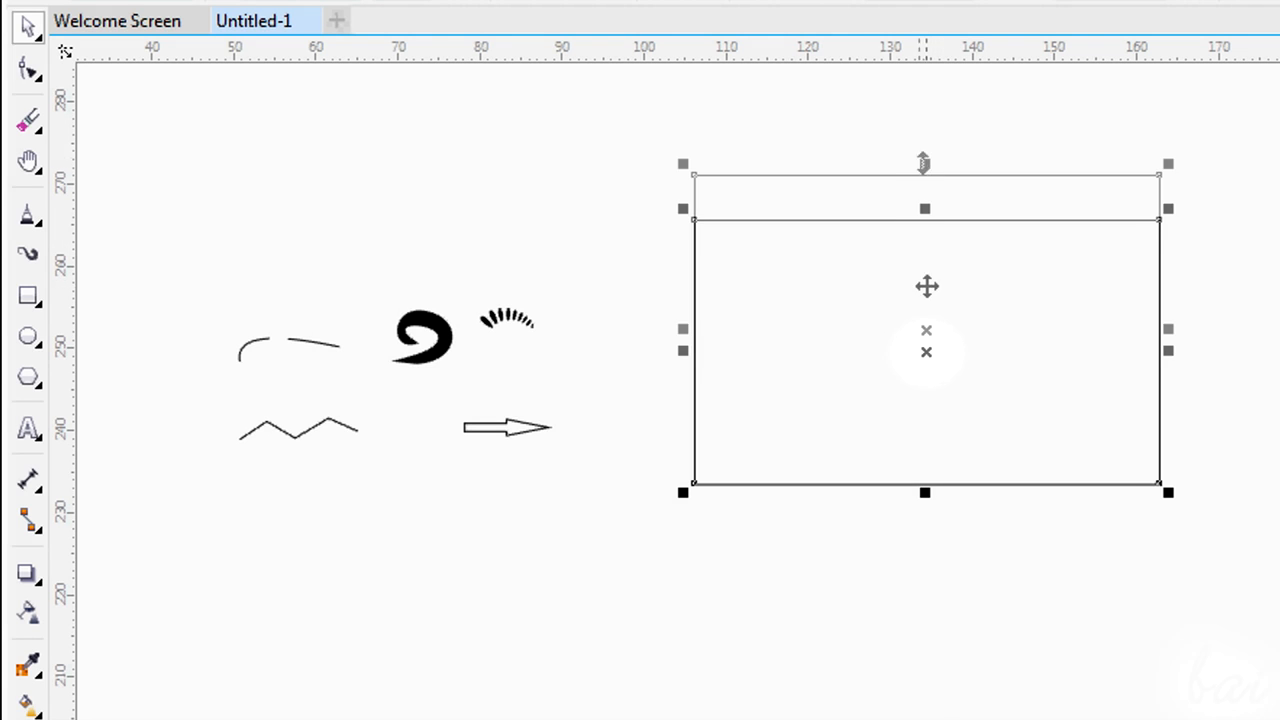
pyautogui.moveTo(923, 163); pyautogui.dragTo(923, 212)
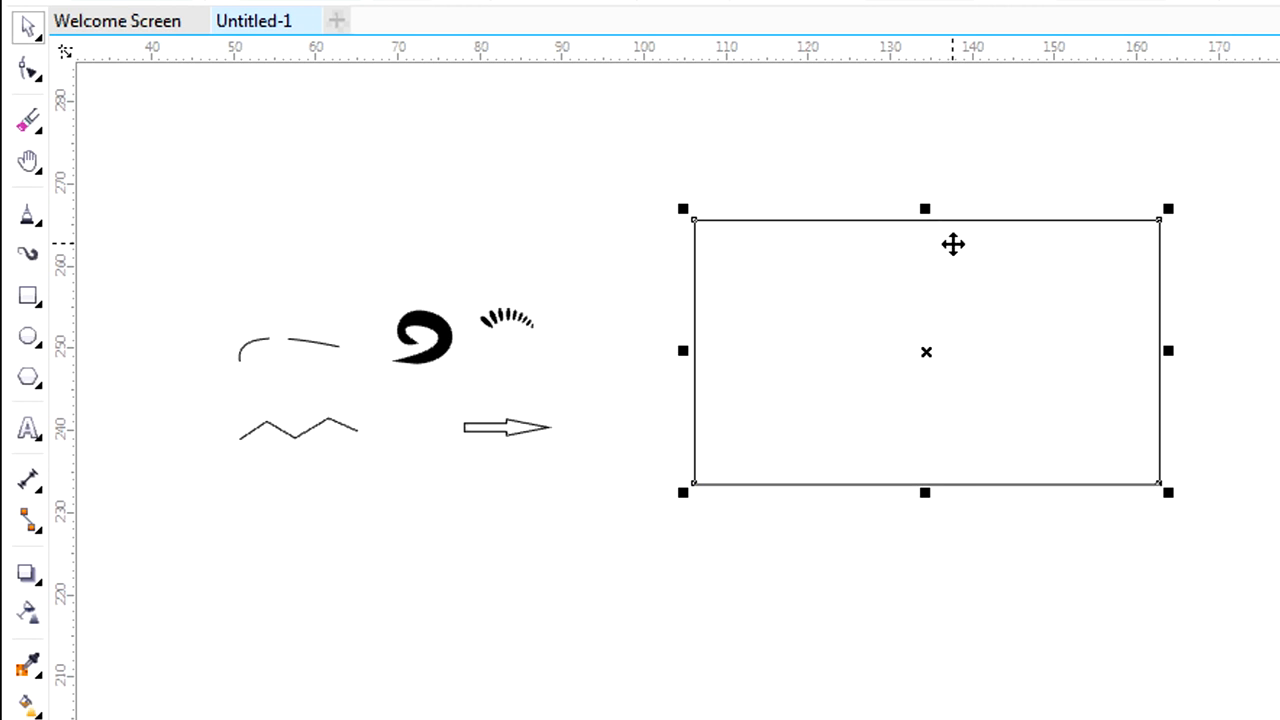
# Rotate the large rectangle counterclockwise and back to a slight tilt, and skew its right edge upward and finally downward.
pyautogui.click(927, 286)
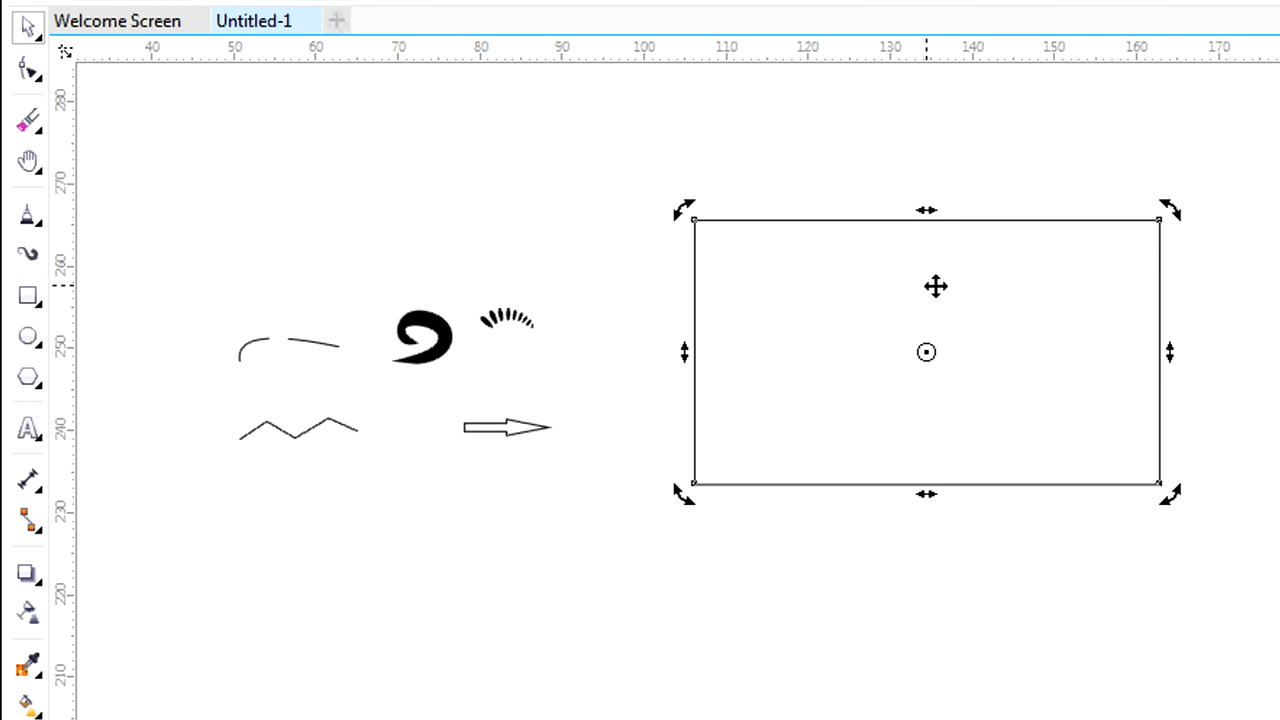
pyautogui.moveTo(1174, 210); pyautogui.dragTo(1008, 103)
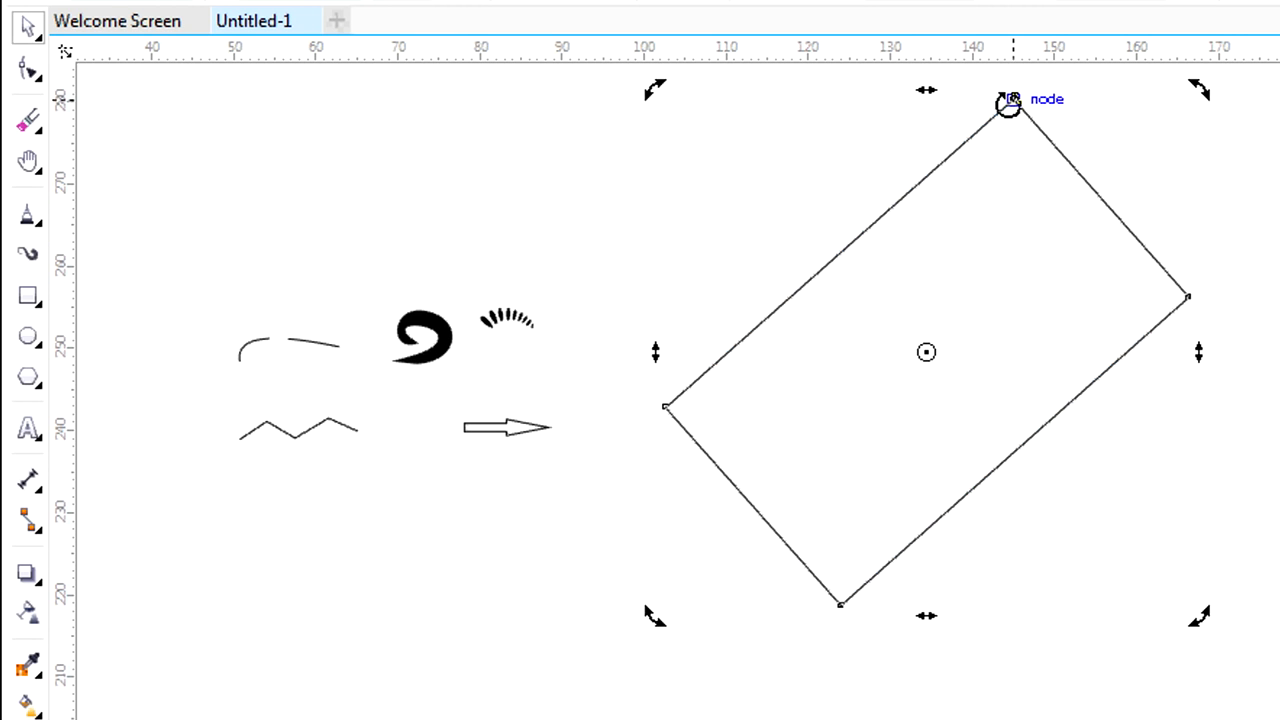
pyautogui.moveTo(1199, 92); pyautogui.dragTo(1275, 300)
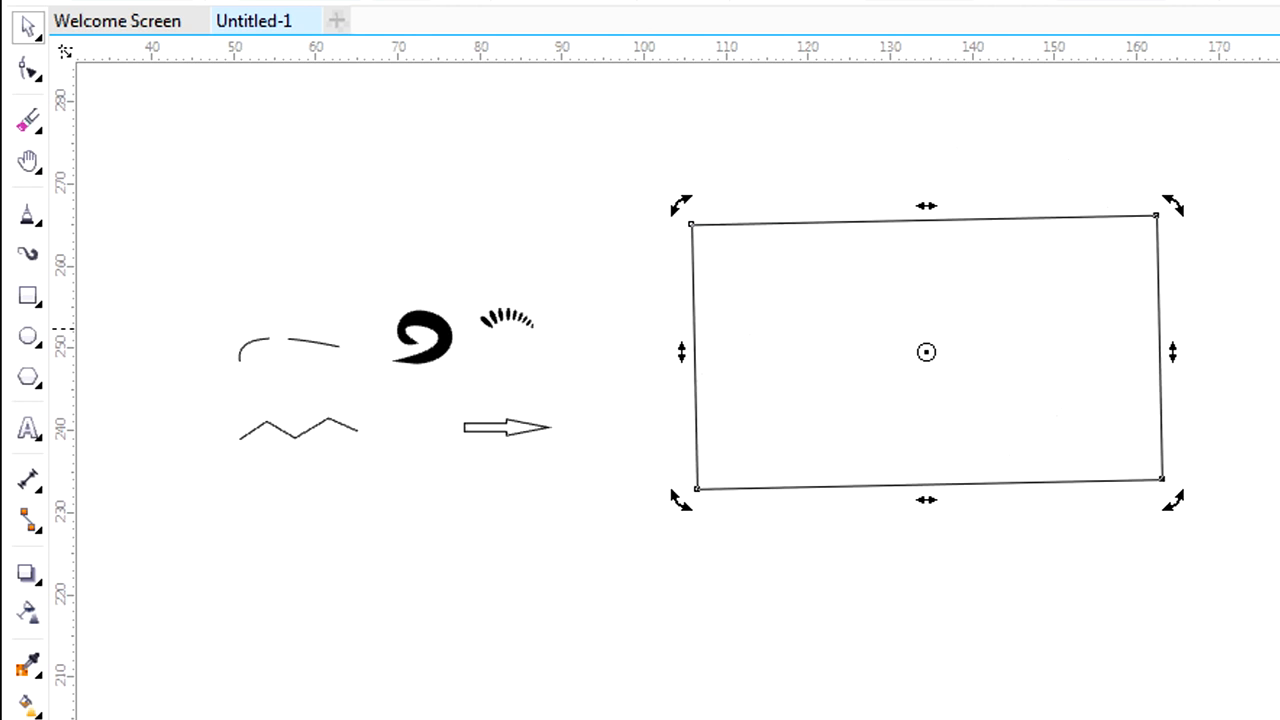
pyautogui.moveTo(1168, 351); pyautogui.dragTo(1166, 200)
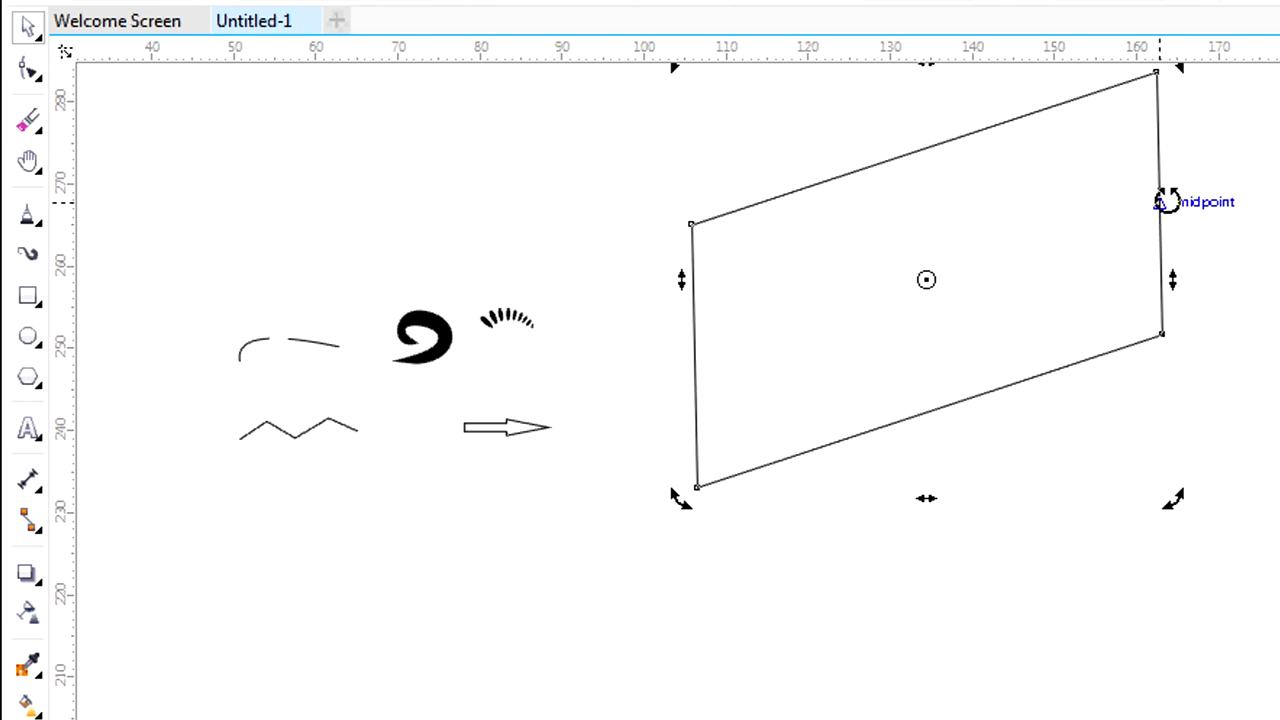
pyautogui.moveTo(1178, 268); pyautogui.dragTo(1194, 425)
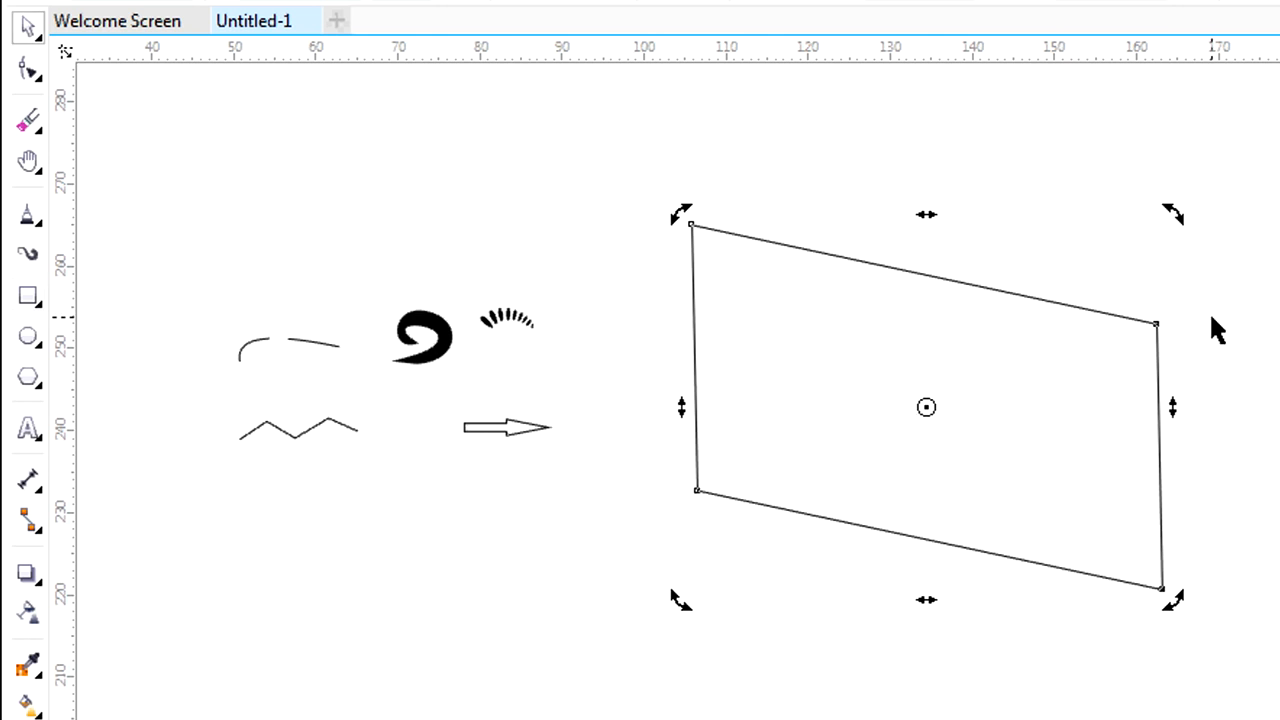
# Draw a small rectangle about 10 × 7 mm below the arrow and deselect it.
pyautogui.press('F6')
pyautogui.moveTo(425, 546); pyautogui.dragTo(507, 604)
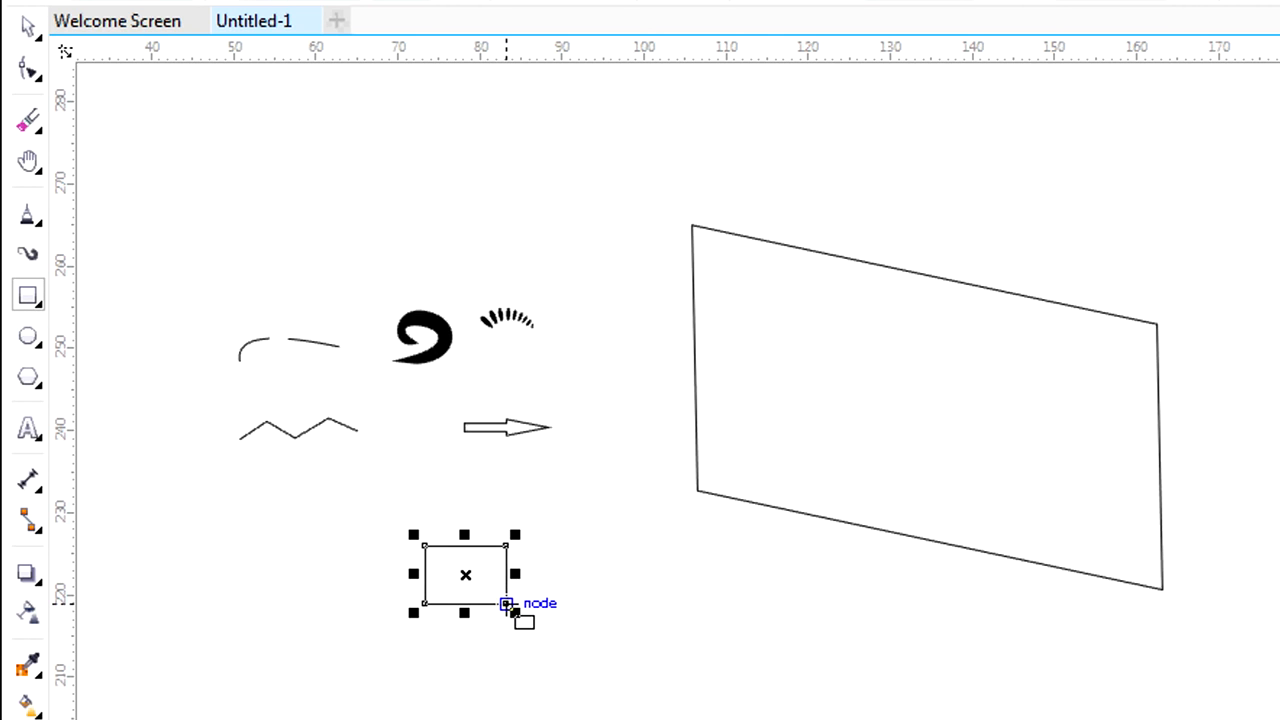
pyautogui.press('Escape')
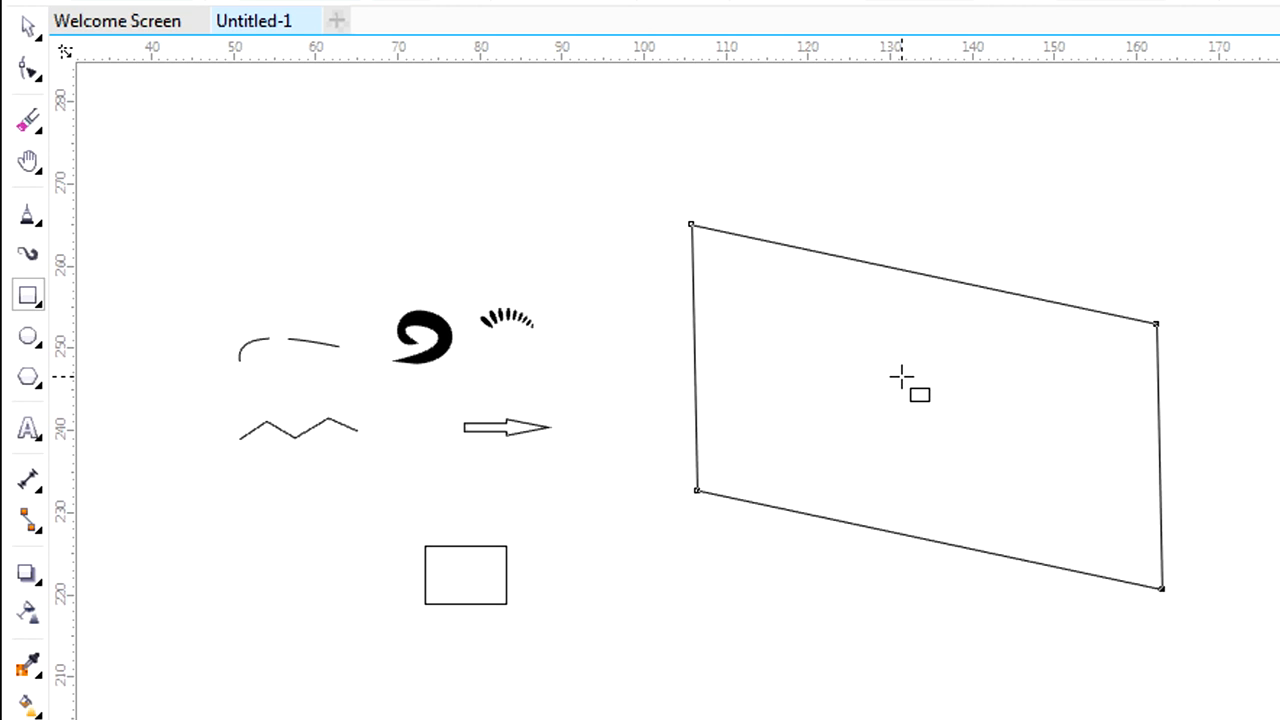
# Move the skewed rectangle about 9 mm left and 13 mm down with Move Here, and move it back up and right.
pyautogui.moveTo(901, 377); pyautogui.dragTo(824, 487)
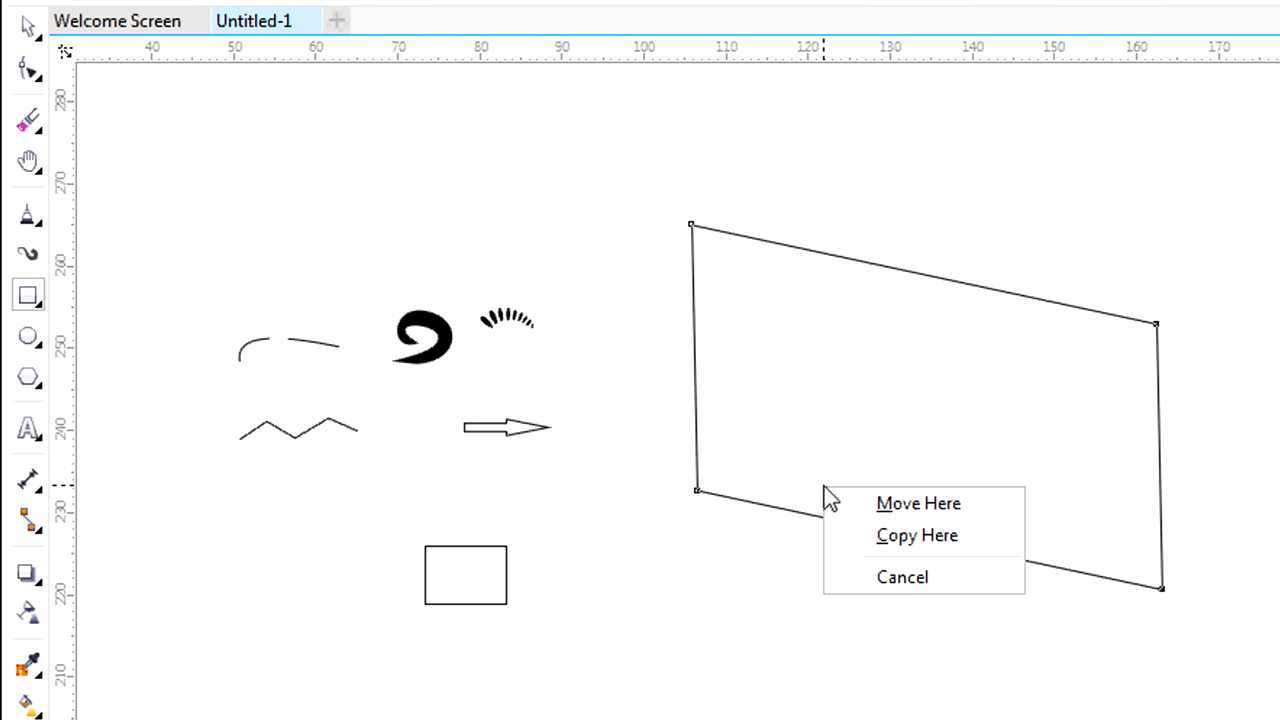
pyautogui.click(886, 512)
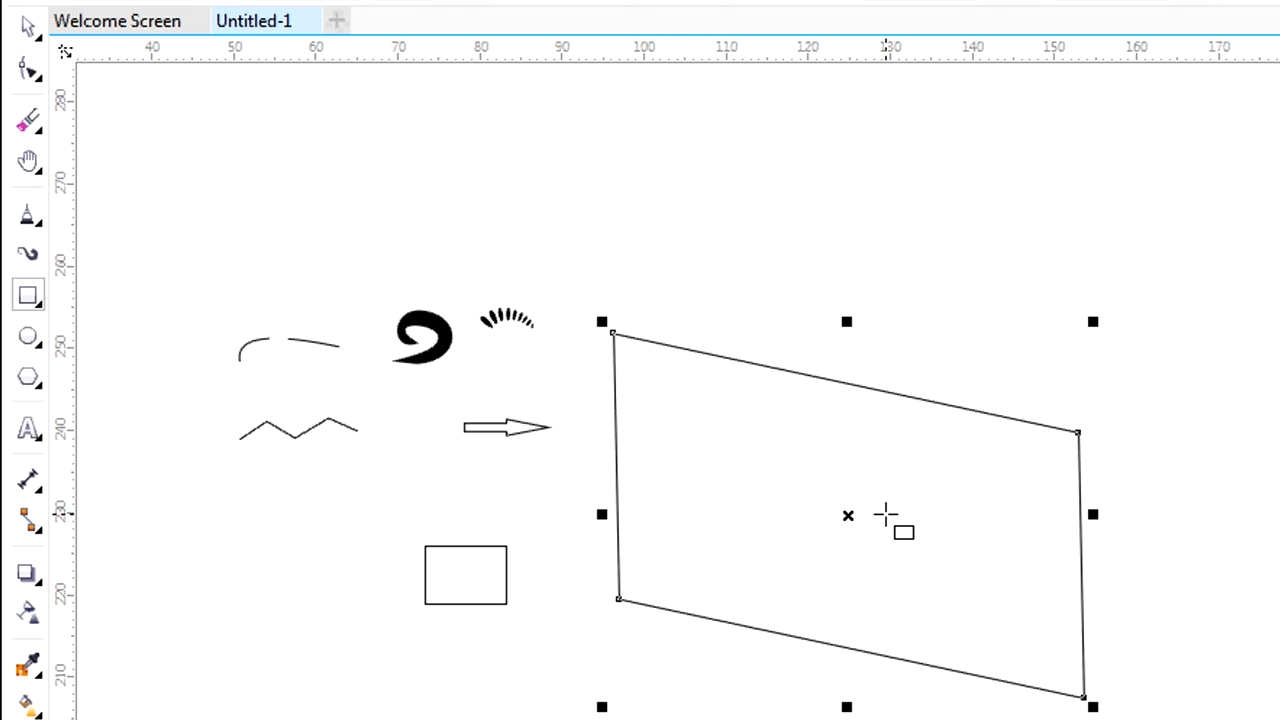
pyautogui.moveTo(789, 511); pyautogui.dragTo(853, 359)
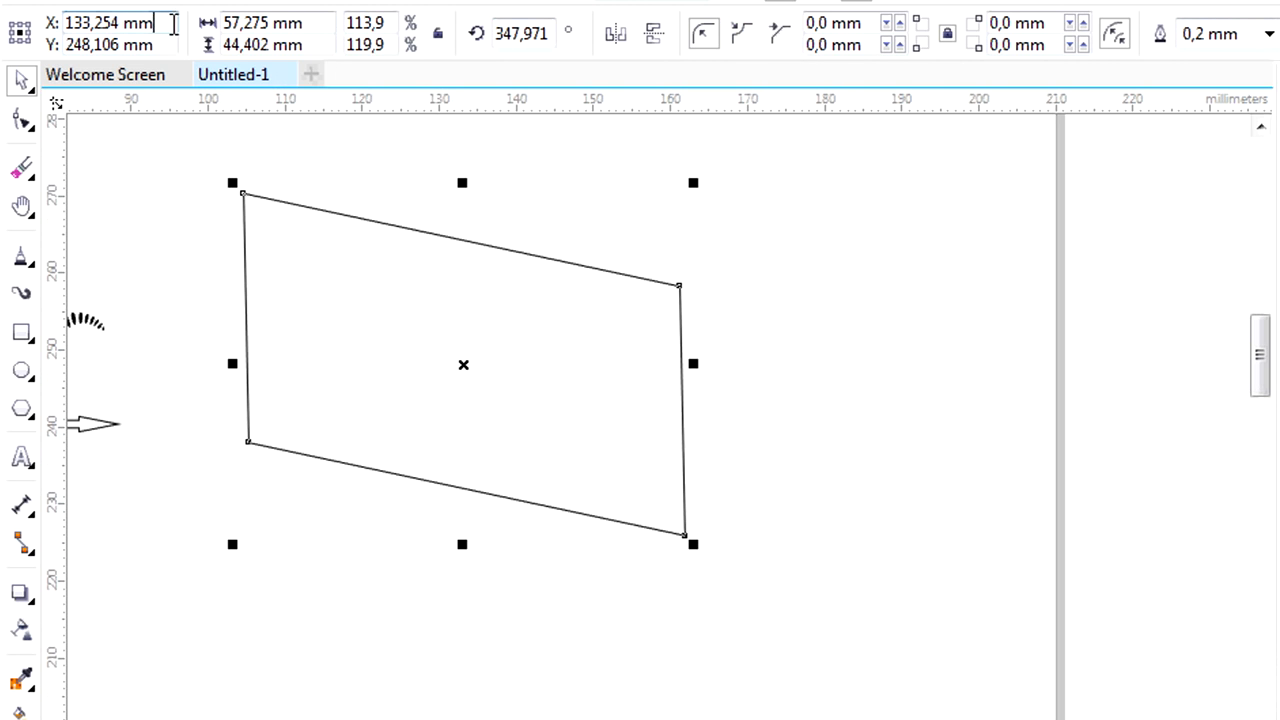
# Set the skewed rectangle's horizontal position to 134,454 mm and its horizontal scale to 147,6 %.
pyautogui.moveTo(173, 23); pyautogui.dragTo(4, 18)
pyautogui.scroll(3, 4, 18)
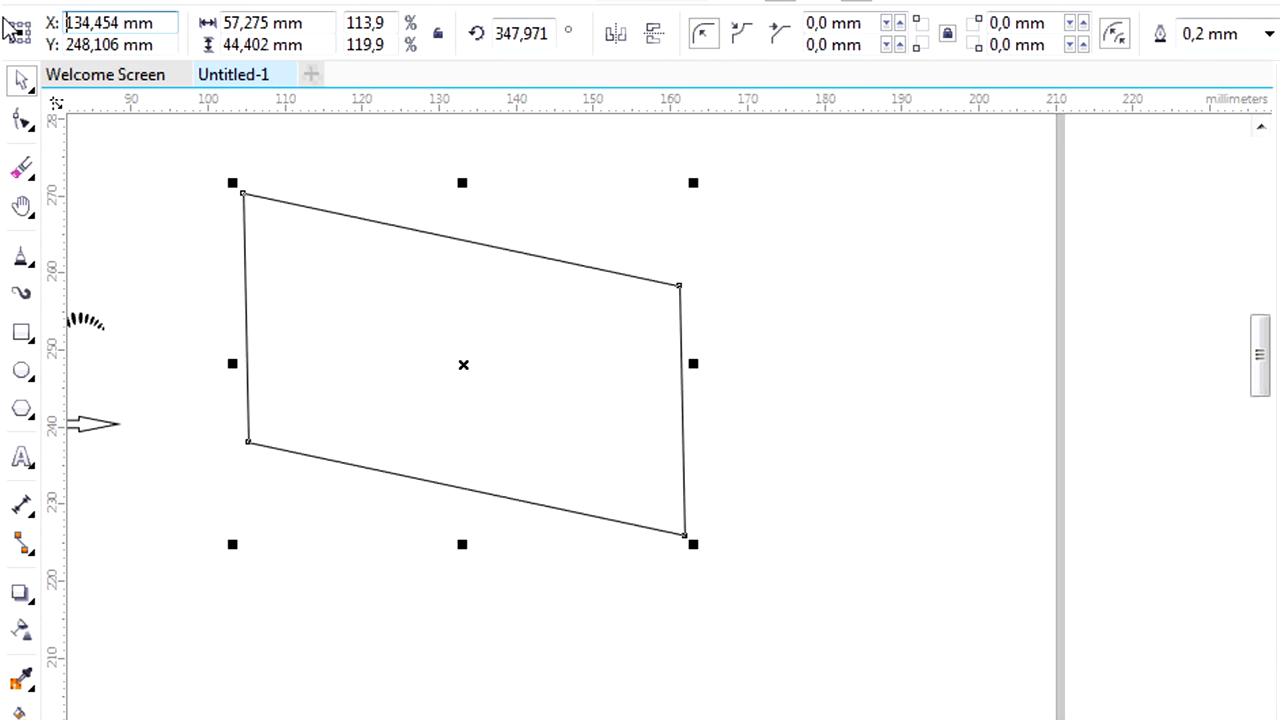
pyautogui.press('Return')
pyautogui.moveTo(391, 23); pyautogui.dragTo(323, 24)
pyautogui.scroll(5, 323, 24)
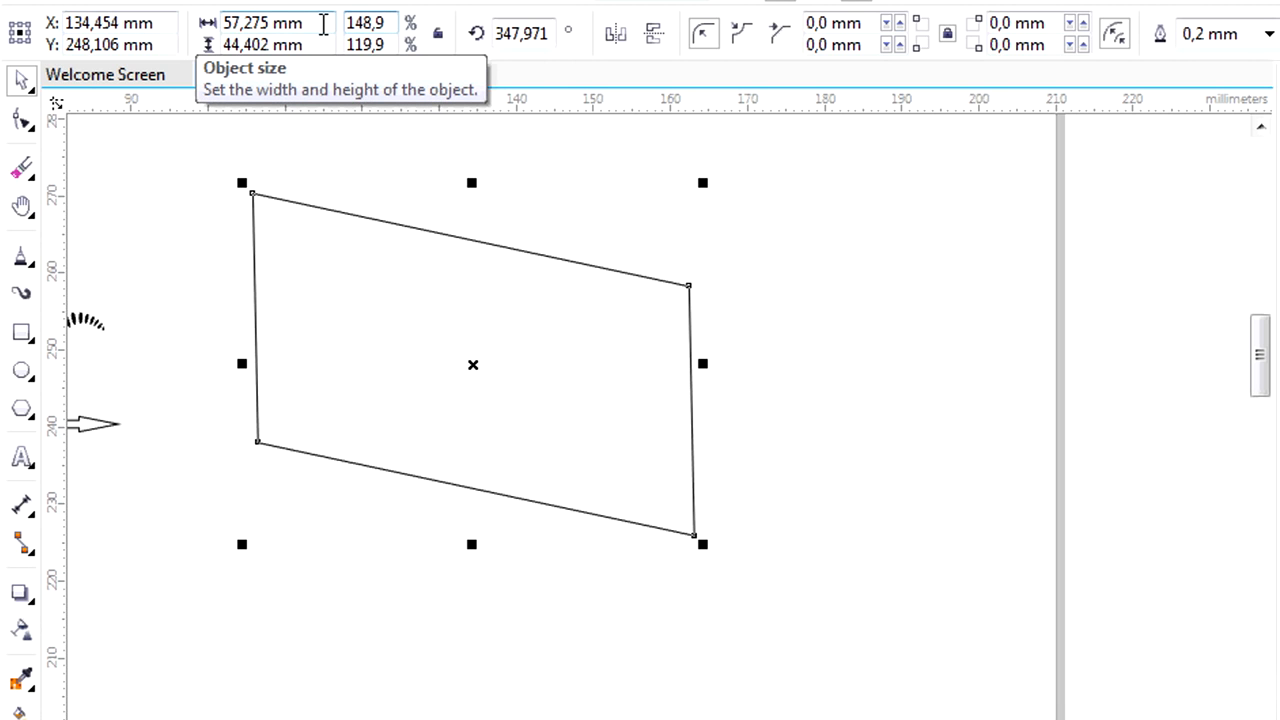
pyautogui.scroll(5, 323, 24)
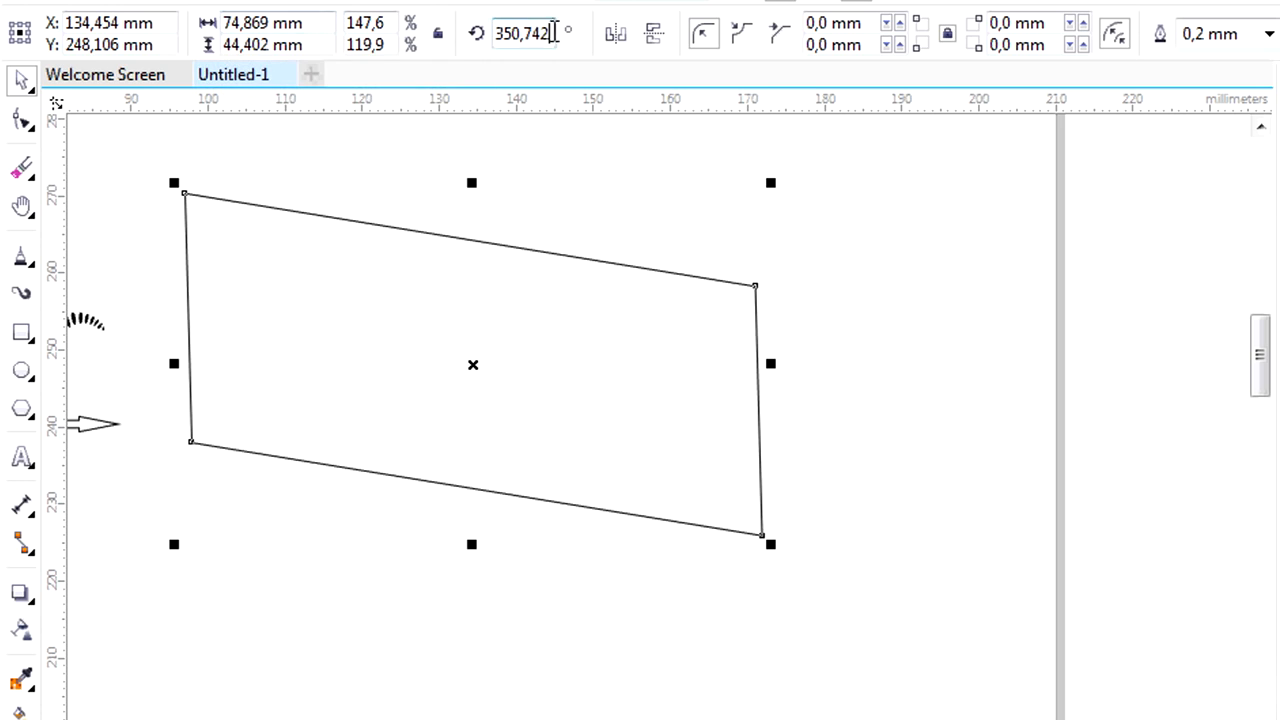
# Set the skewed rectangle's rotation angle to 360° and mirror it horizontally and vertically.
pyautogui.moveTo(548, 34); pyautogui.dragTo(467, 40)
pyautogui.scroll(3, 462, 32)
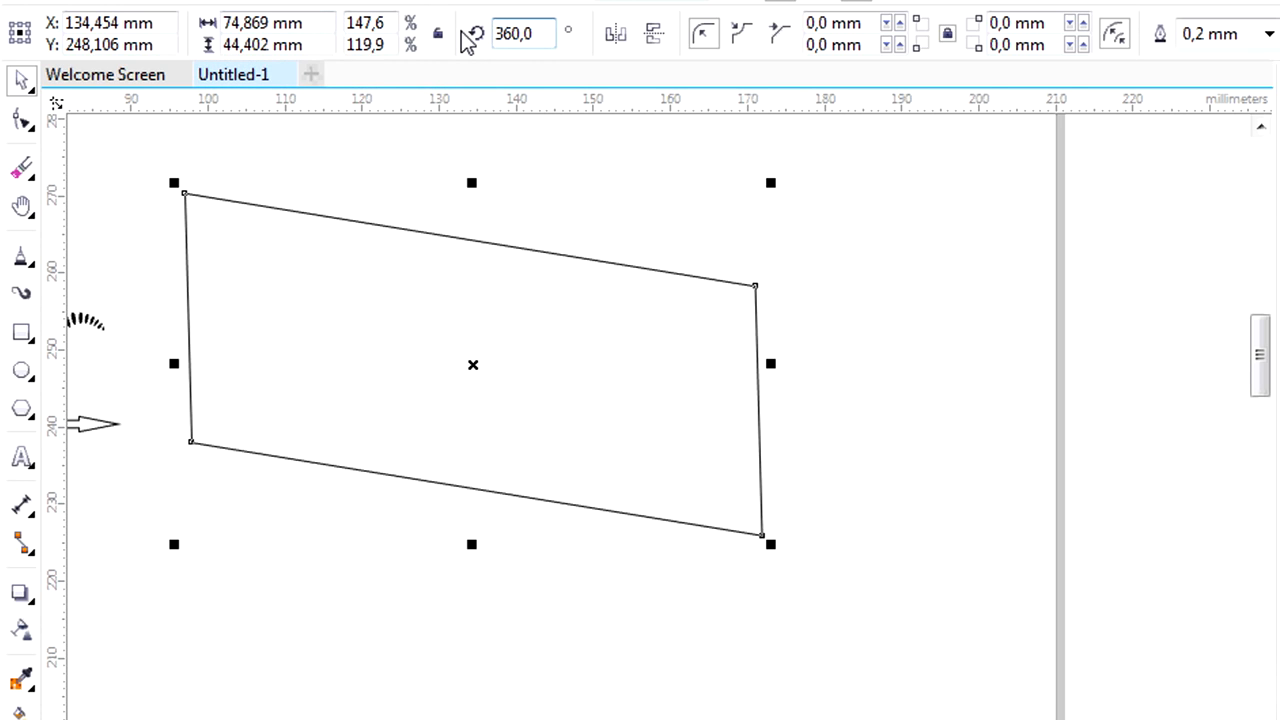
pyautogui.press('Return')
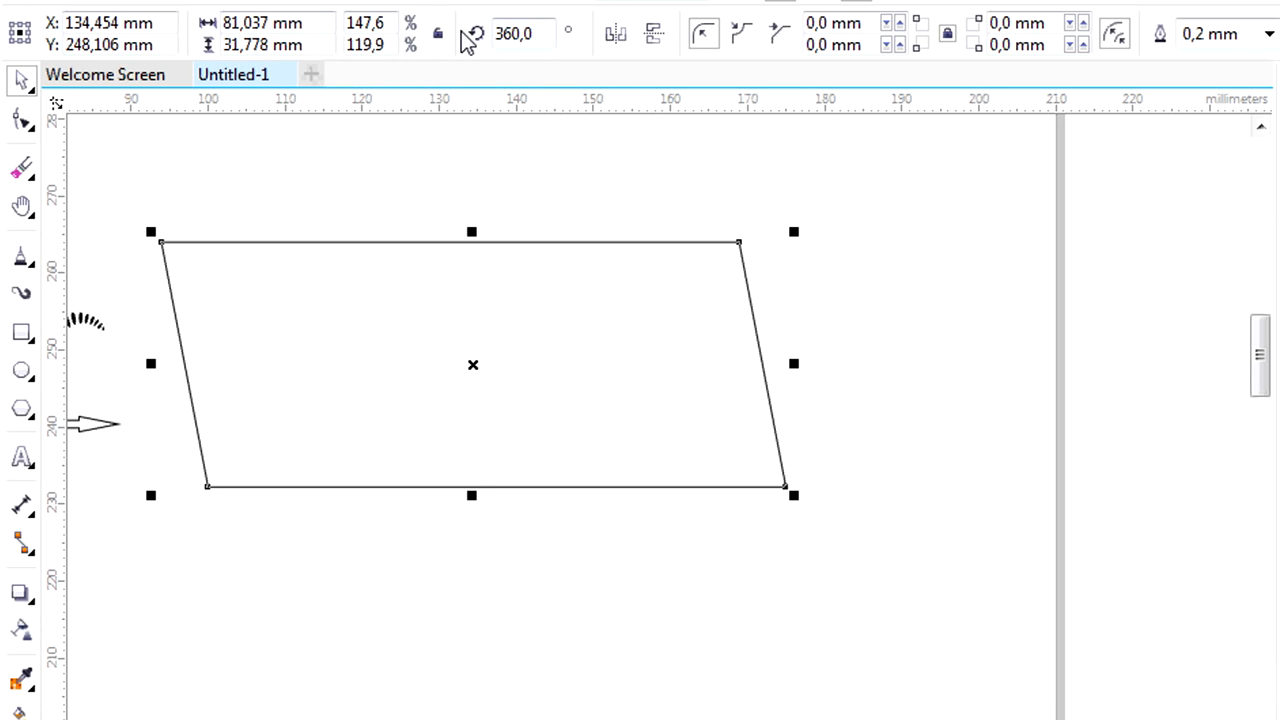
pyautogui.click(624, 46)
pyautogui.click(655, 36)
pyautogui.click(655, 36)
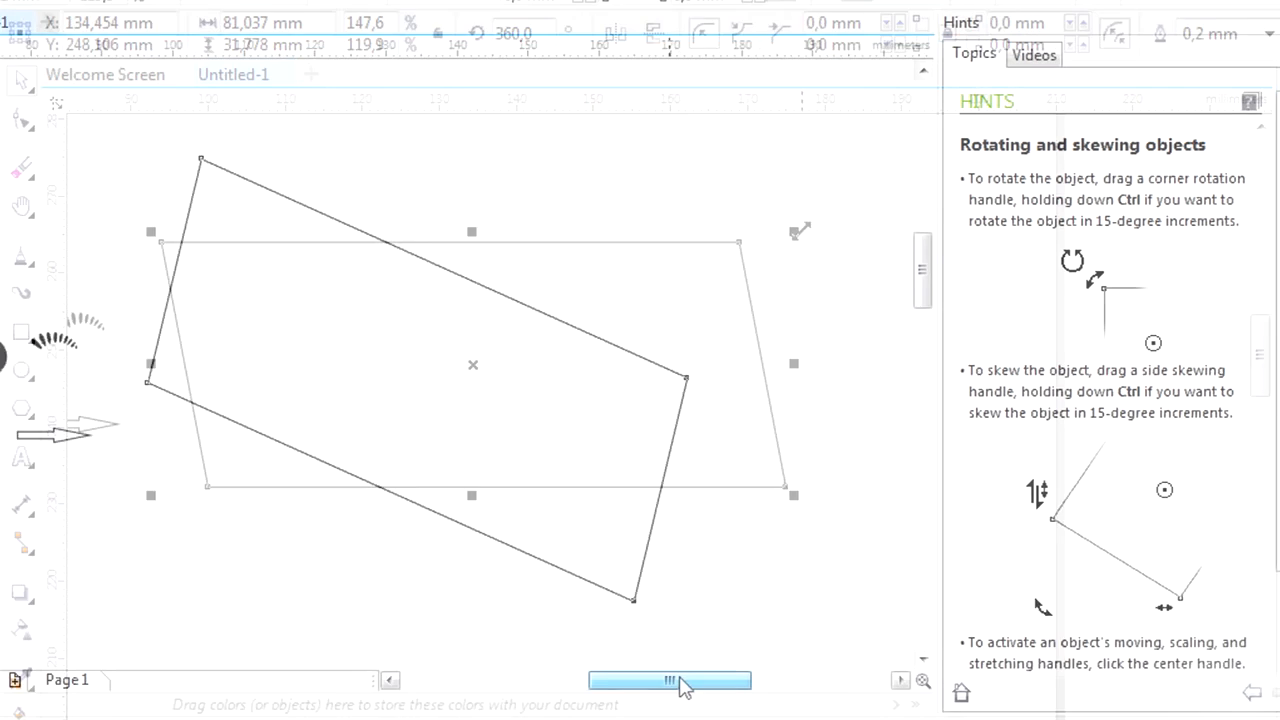
pyautogui.moveTo(639, 668); pyautogui.dragTo(652, 667)
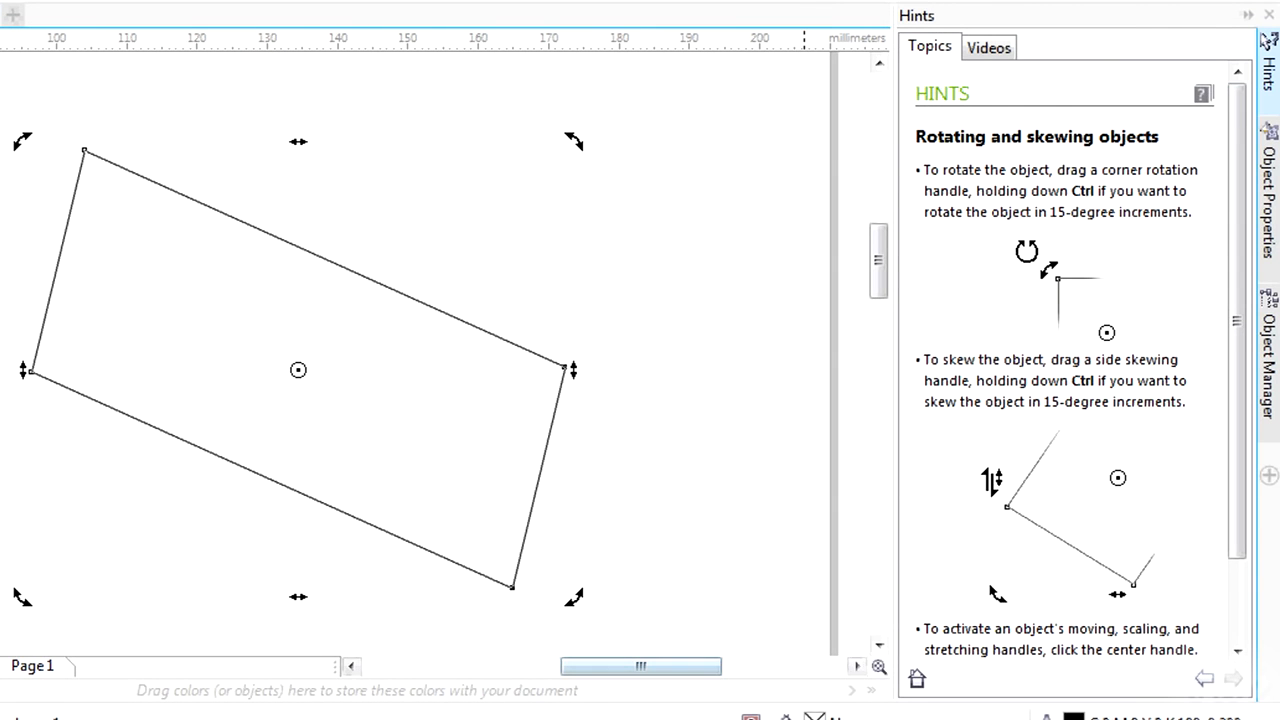
# Give the large rectangle a red outline 0,5 mm wide in its object properties.
pyautogui.click(1268, 195)
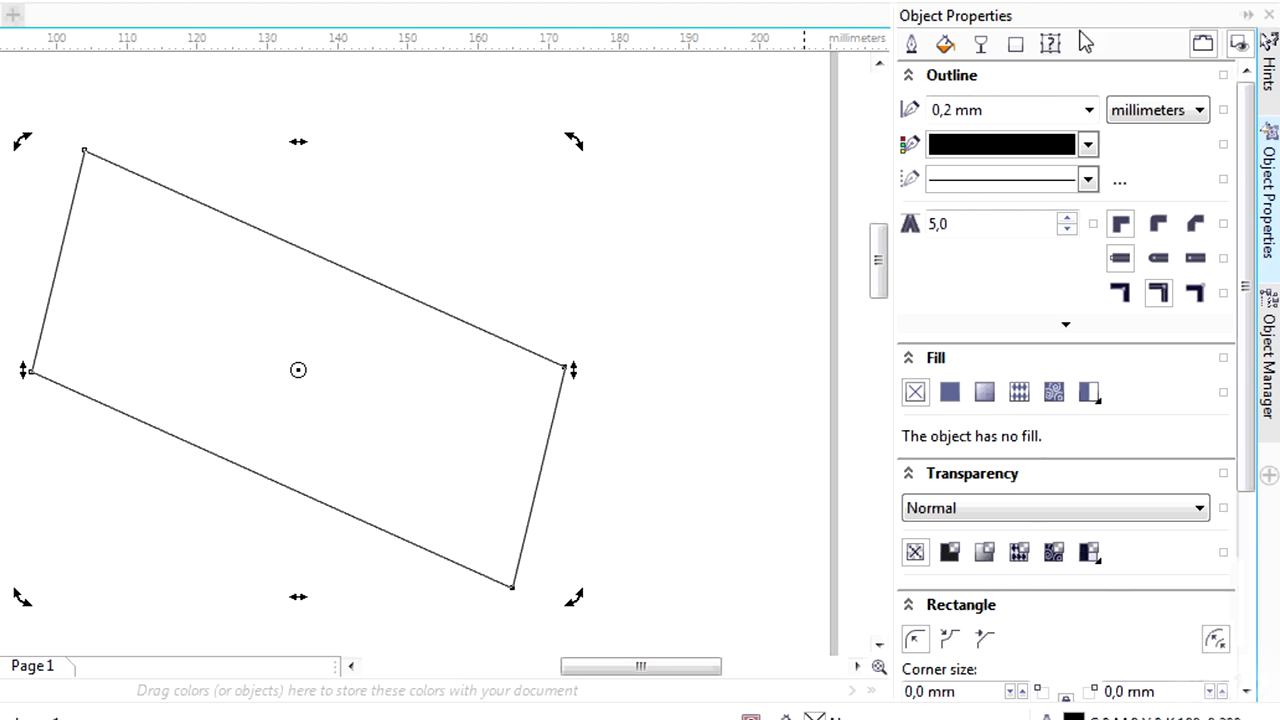
pyautogui.click(912, 46)
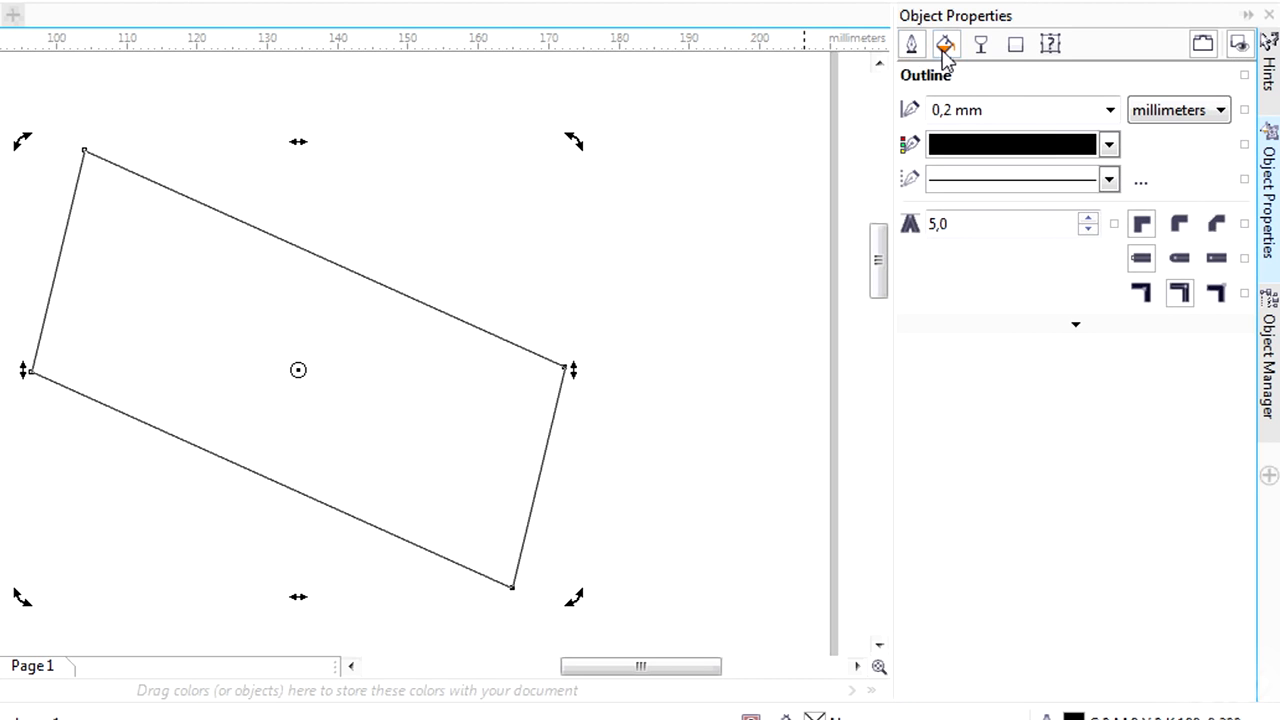
pyautogui.click(1108, 144)
pyautogui.click(1016, 208)
pyautogui.click(1110, 110)
pyautogui.click(968, 358)
pyautogui.click(1110, 110)
pyautogui.click(981, 229)
# Apply a uniform yellow CMYK fill of C 7, M 1, Y 95, K 4 to the large rectangle.
pyautogui.click(945, 44)
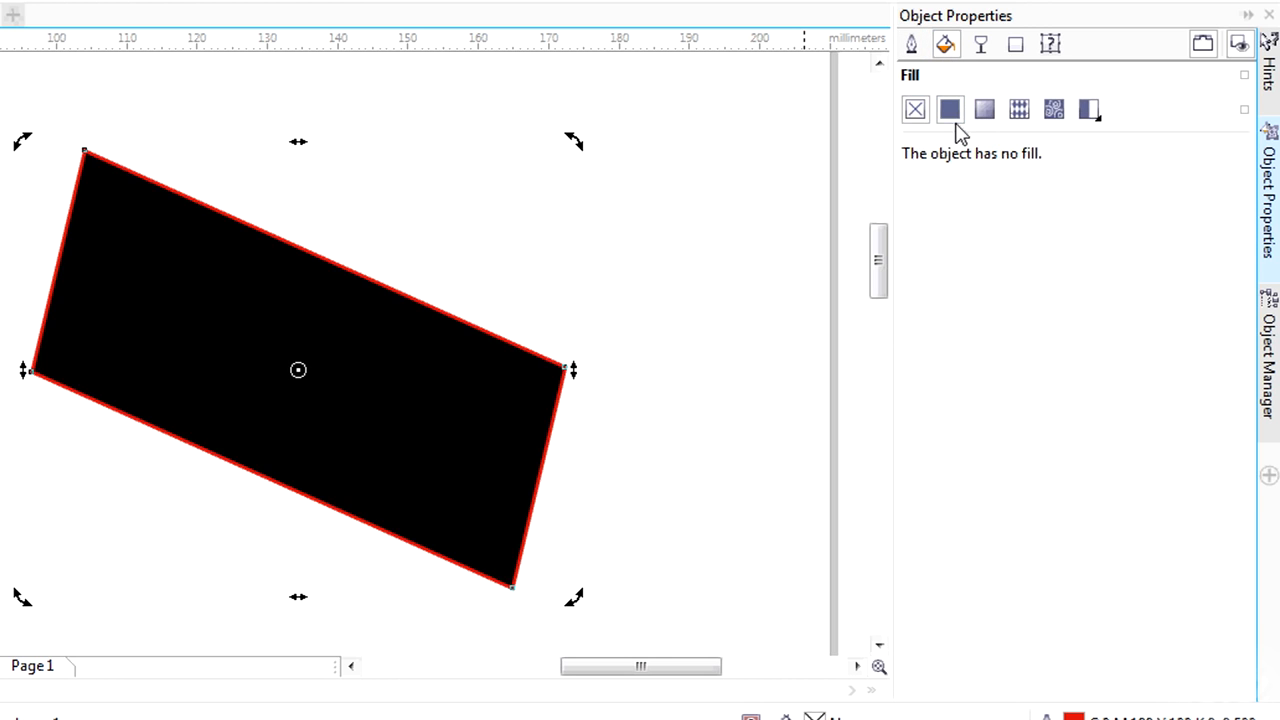
pyautogui.click(950, 109)
pyautogui.moveTo(1057, 300); pyautogui.dragTo(1104, 246)
pyautogui.click(1126, 397)
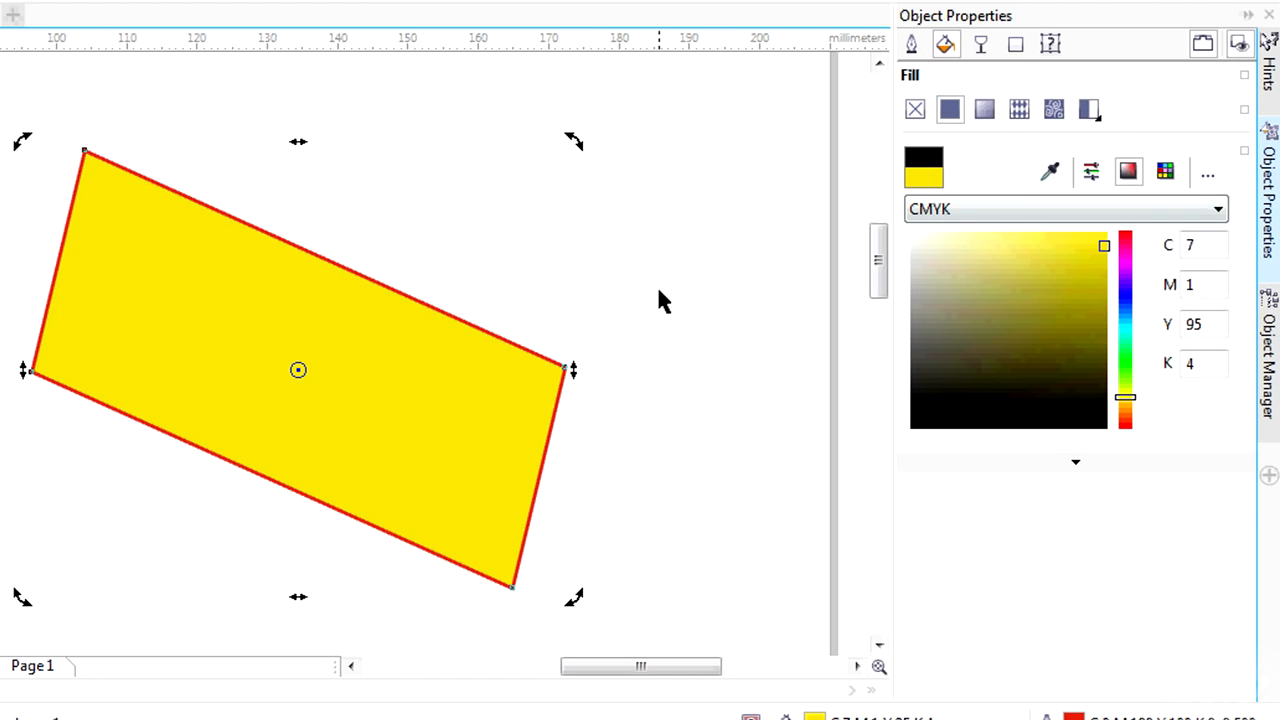
# Change the rectangle's fill to a yellow-to-white fountain fill and adjust its transparency.
pyautogui.click(985, 110)
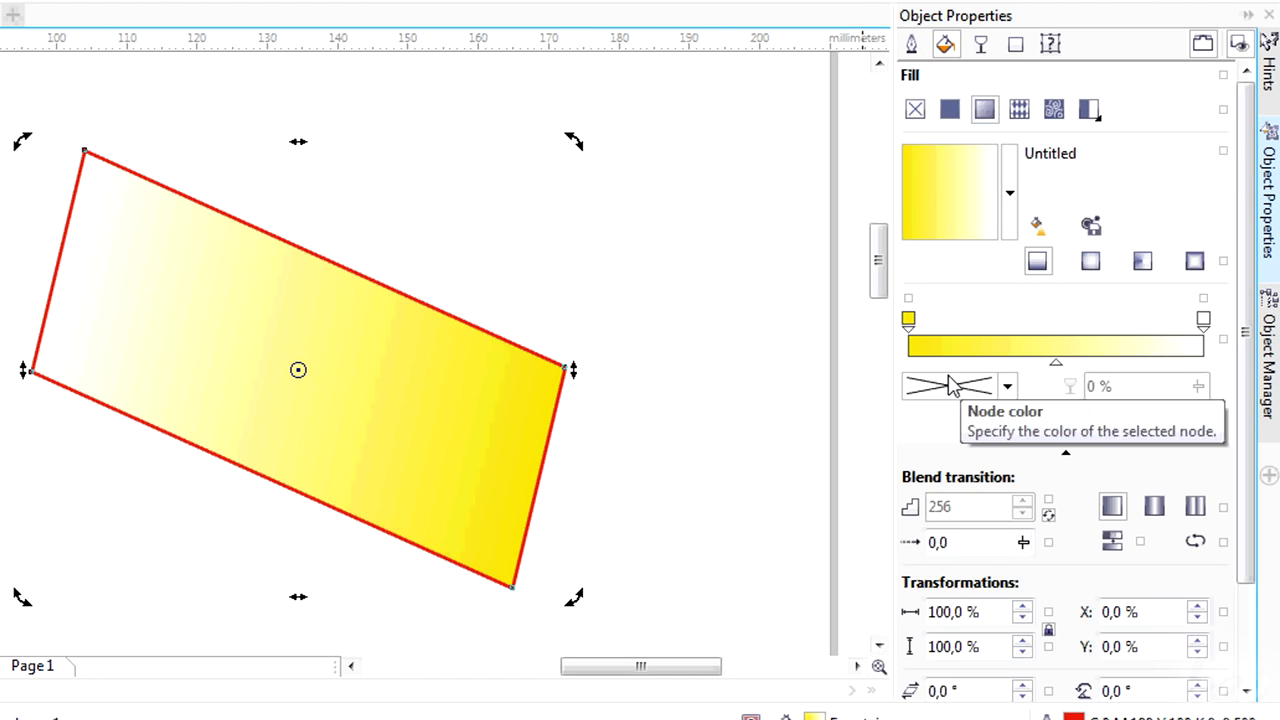
pyautogui.click(985, 46)
pyautogui.click(952, 156)
pyautogui.moveTo(1011, 316); pyautogui.dragTo(930, 358)
# Remove the rectangle's red outline color and its fountain fill.
pyautogui.click(911, 44)
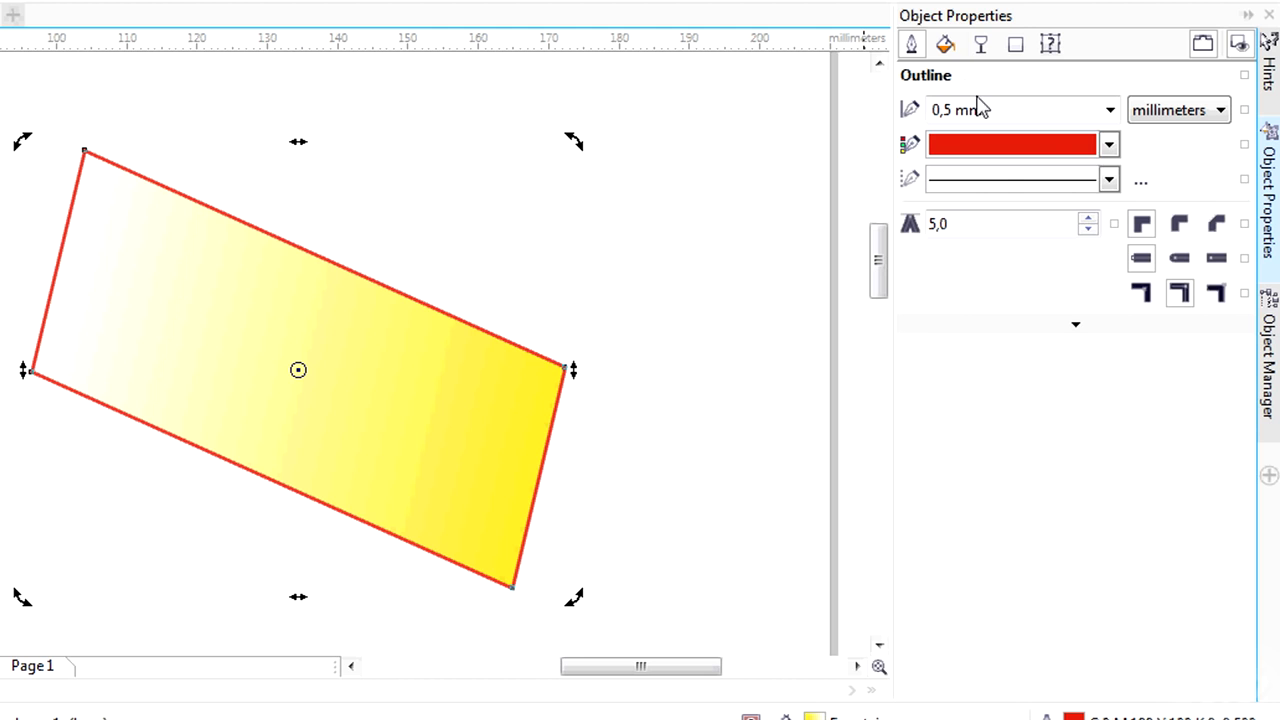
pyautogui.click(1109, 145)
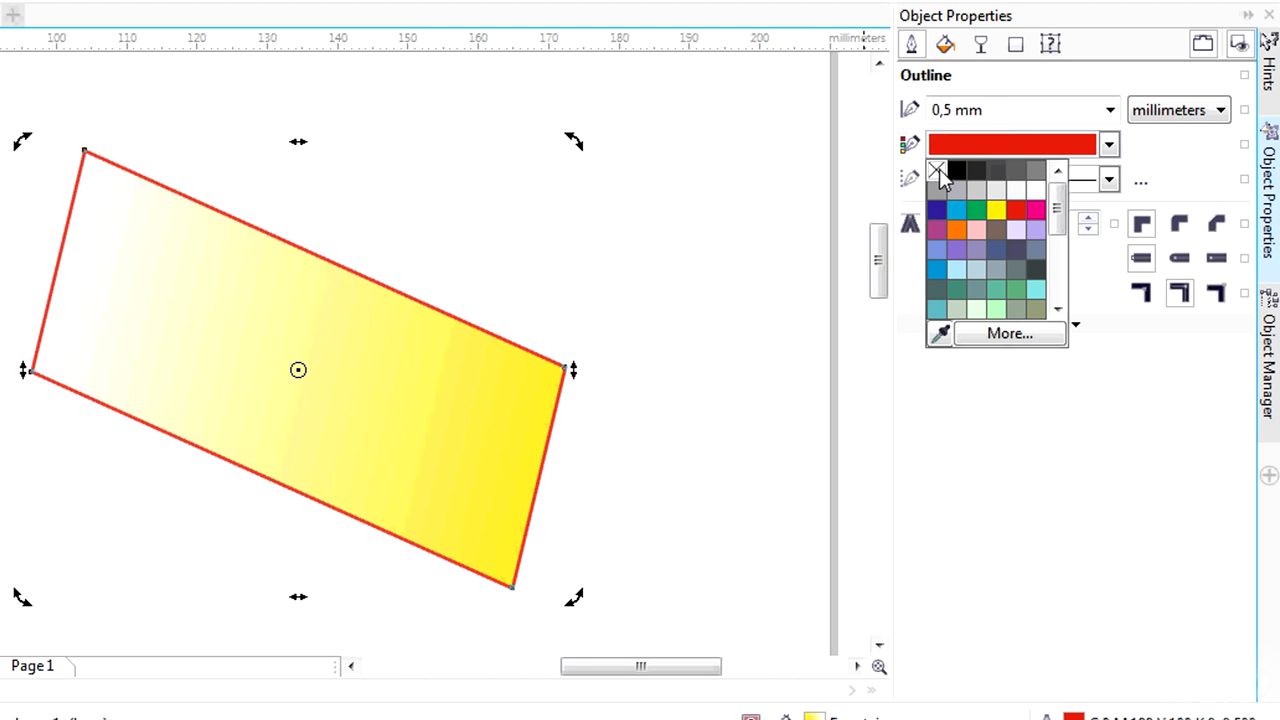
pyautogui.click(939, 169)
pyautogui.click(945, 45)
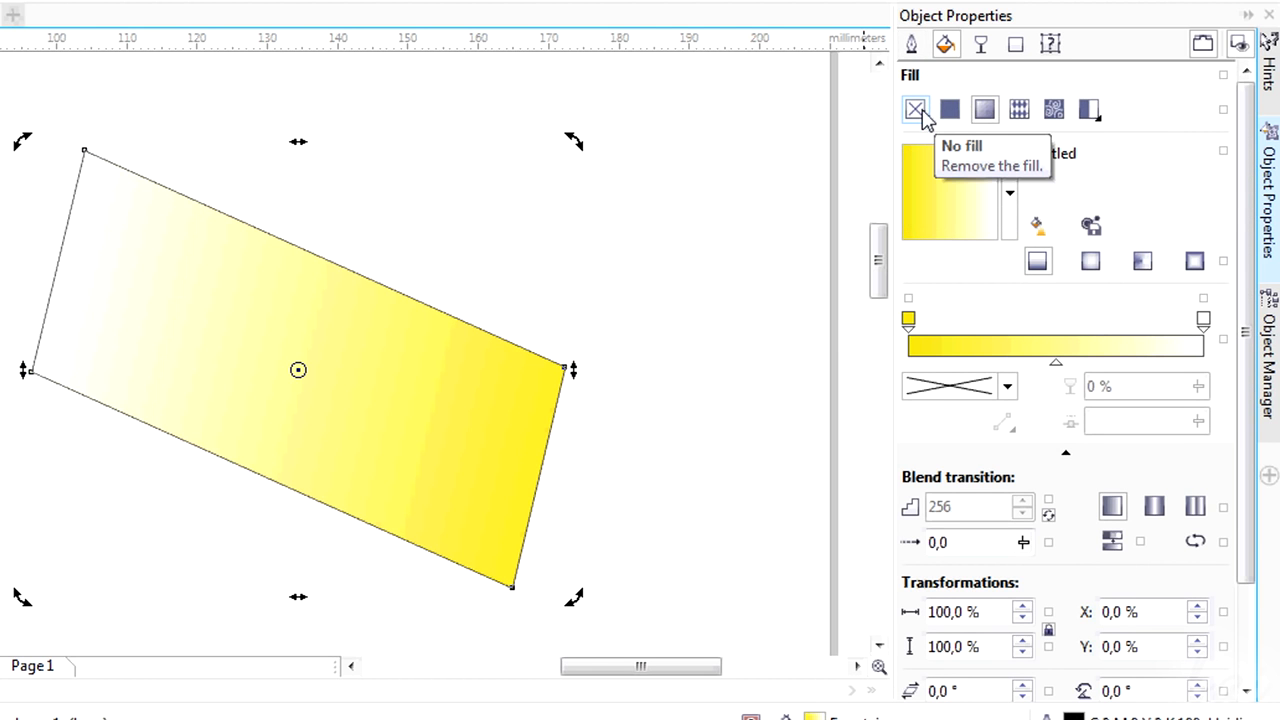
pyautogui.click(915, 110)
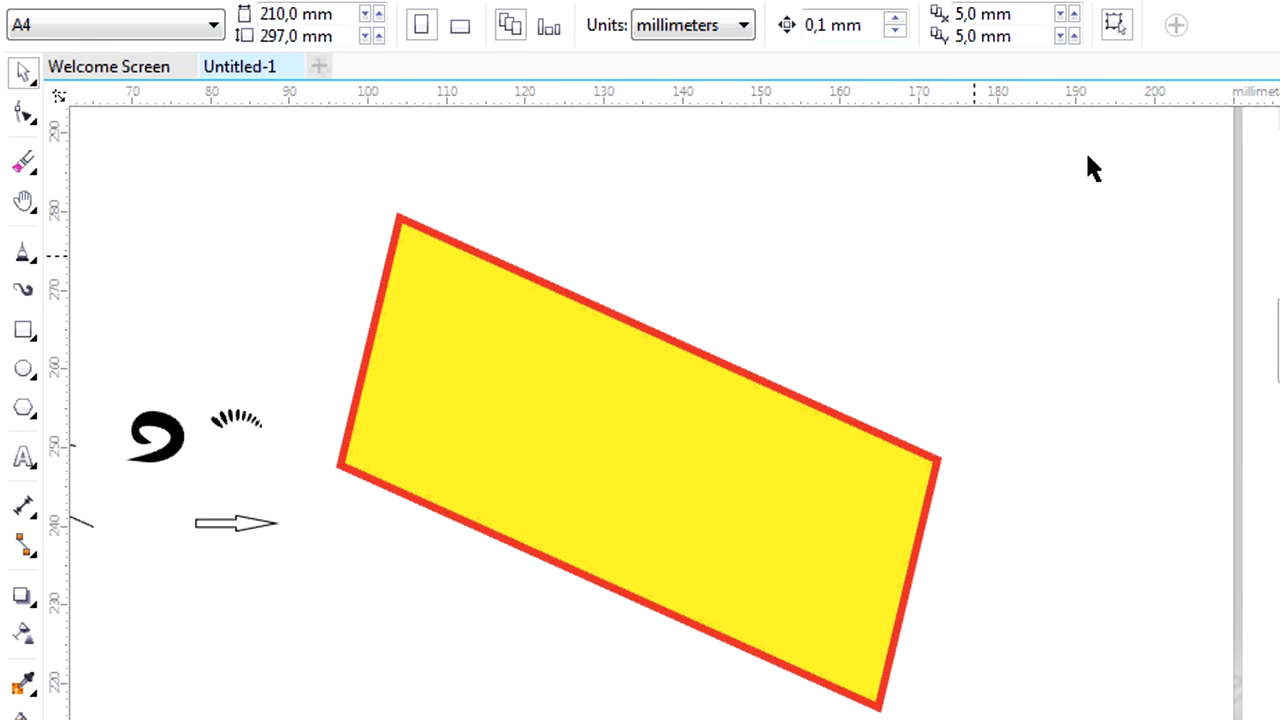
# Roughen the yellow rectangle's upper, right and lower edges with a 10 mm nib, and undo the roughening.
pyautogui.click(16, 117)
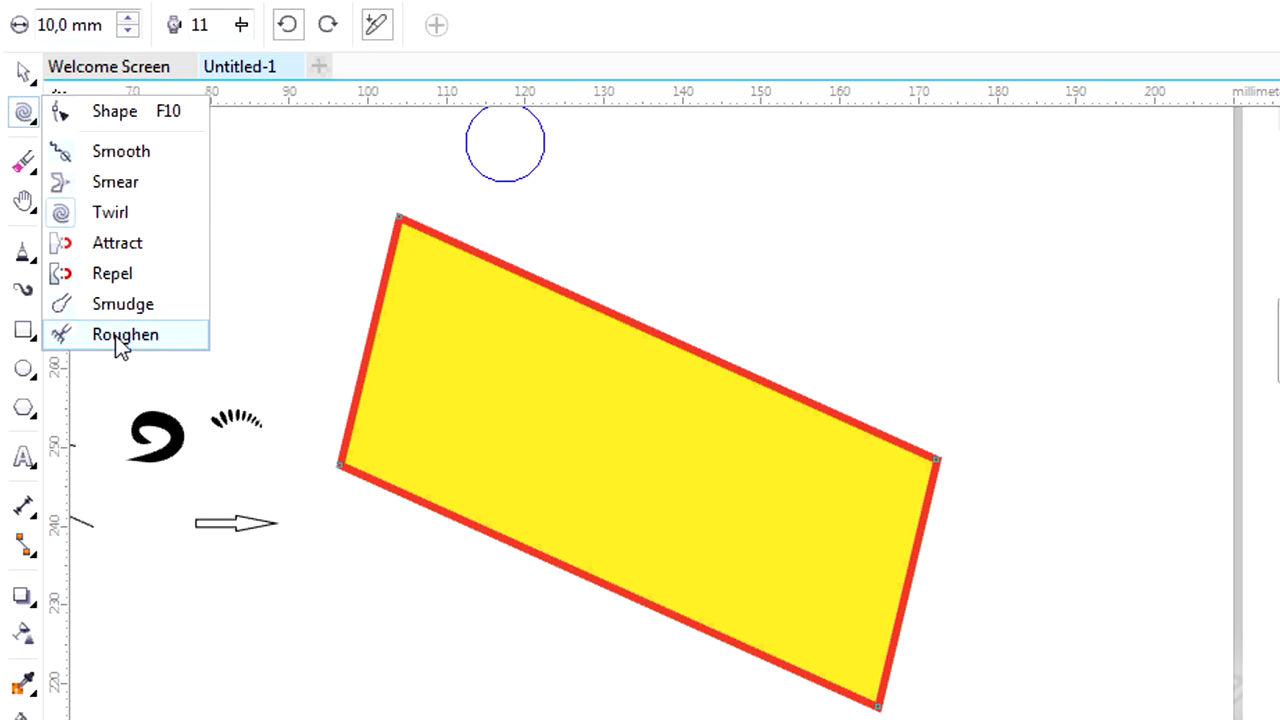
pyautogui.click(120, 338)
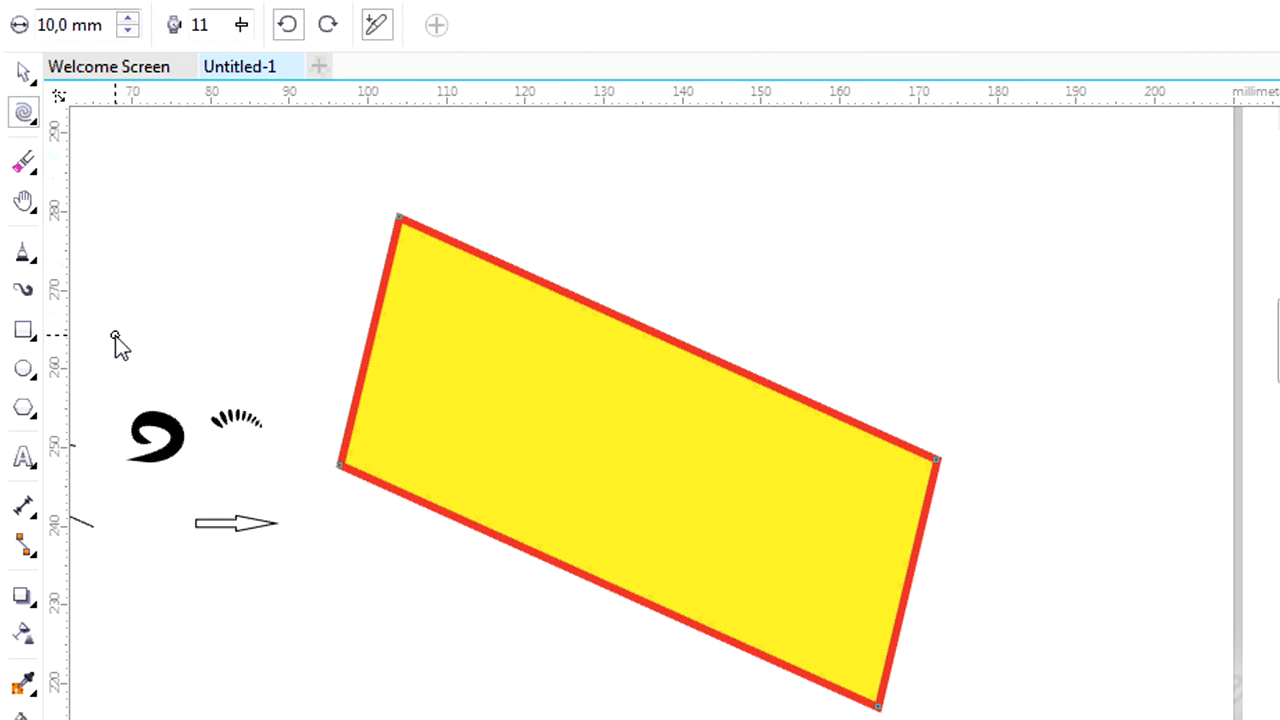
pyautogui.moveTo(430, 235)
pyautogui.mouseDown()
pyautogui.moveTo(500, 270)
pyautogui.moveTo(637, 299)
pyautogui.moveTo(727, 340)
pyautogui.moveTo(566, 312)
pyautogui.moveTo(857, 404)
pyautogui.moveTo(935, 512)
pyautogui.moveTo(919, 632)
pyautogui.moveTo(878, 708)
pyautogui.mouseUp()
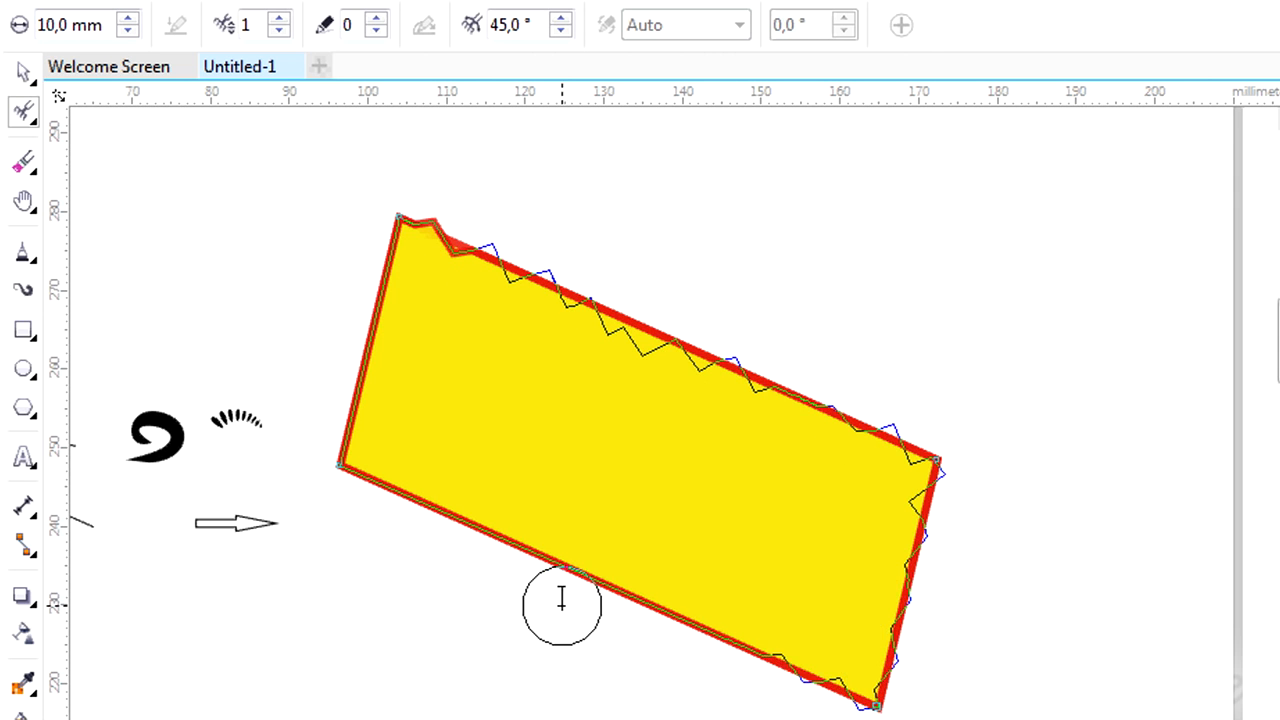
pyautogui.moveTo(337, 486)
pyautogui.mouseDown()
pyautogui.moveTo(390, 486)
pyautogui.moveTo(553, 542)
pyautogui.moveTo(840, 665)
pyautogui.mouseUp()
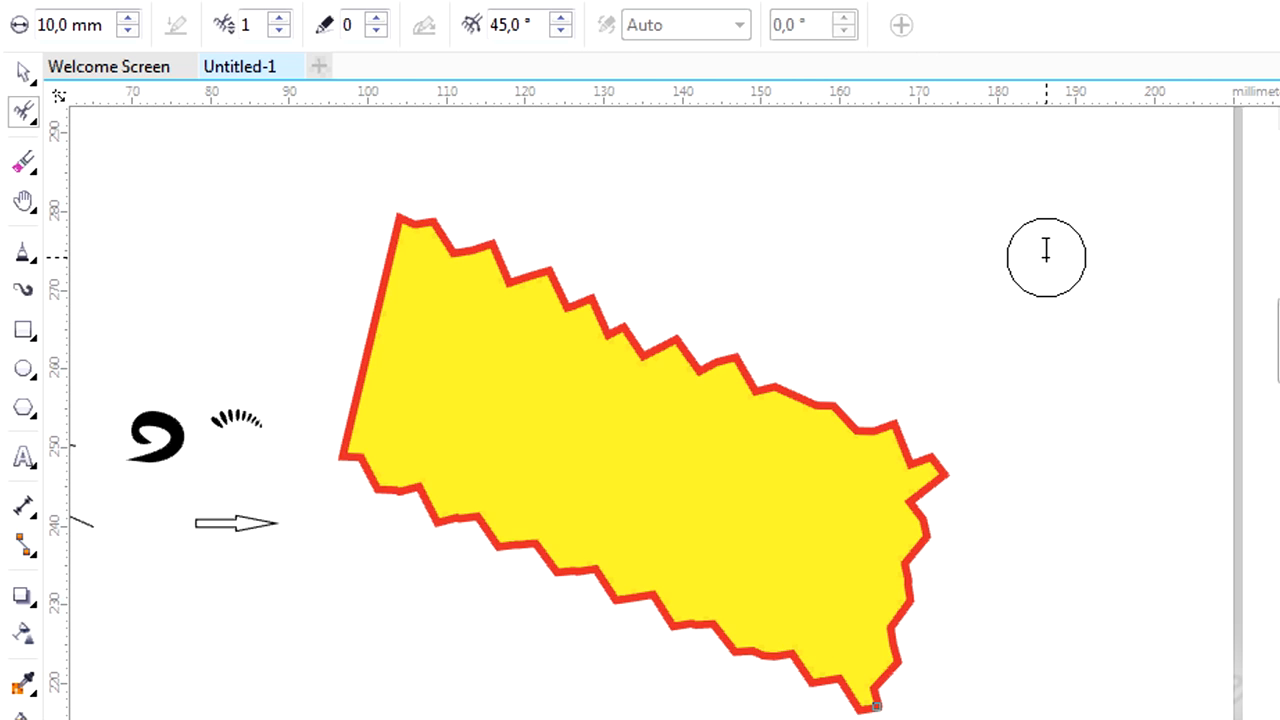
pyautogui.hotkey('ctrl', 'z')
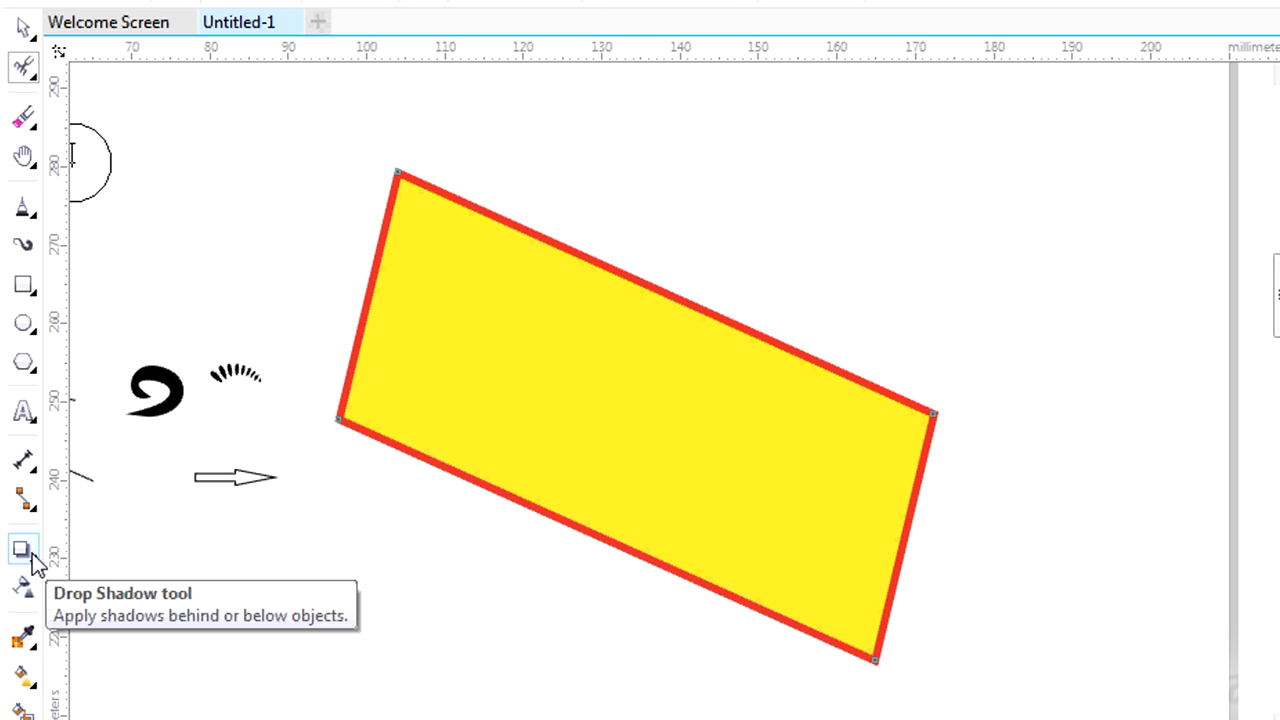
# Add a drop shadow to the yellow rectangle and shift it to an offset of about 31 mm right and 5 mm down.
pyautogui.click(33, 556)
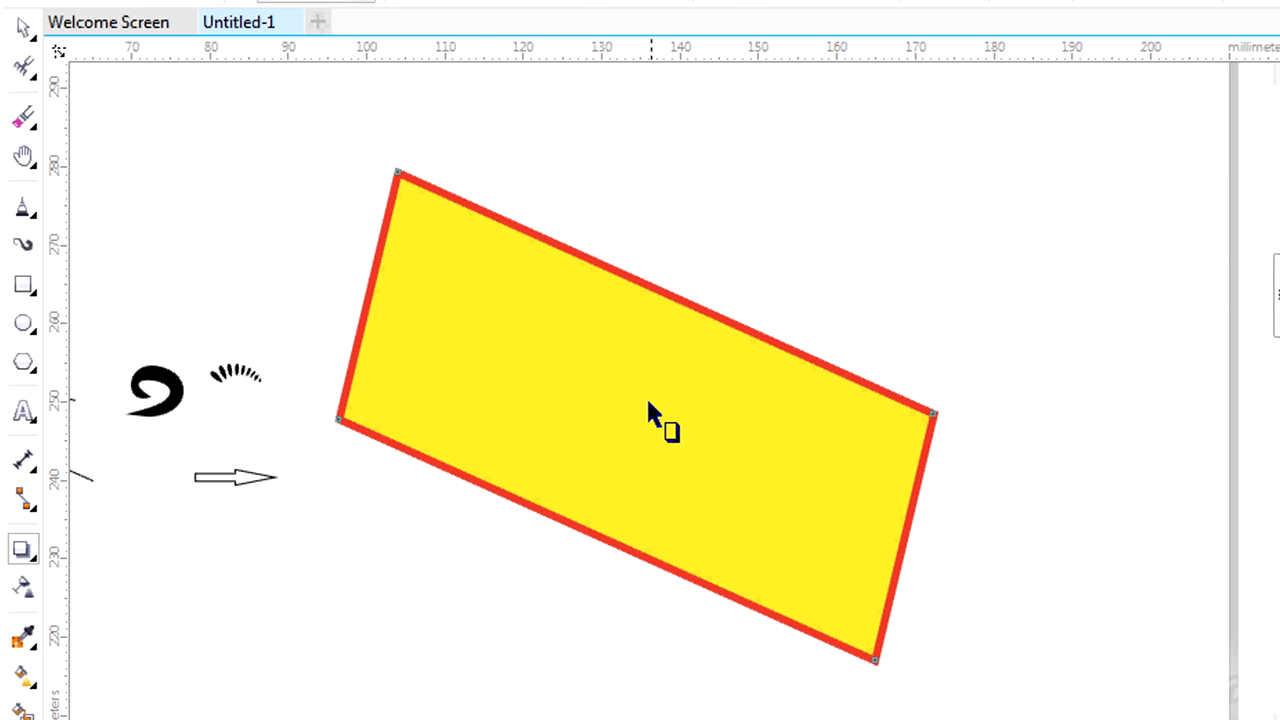
pyautogui.moveTo(632, 415); pyautogui.dragTo(1138, 172)
pyautogui.scroll(-2, 1145, 250)
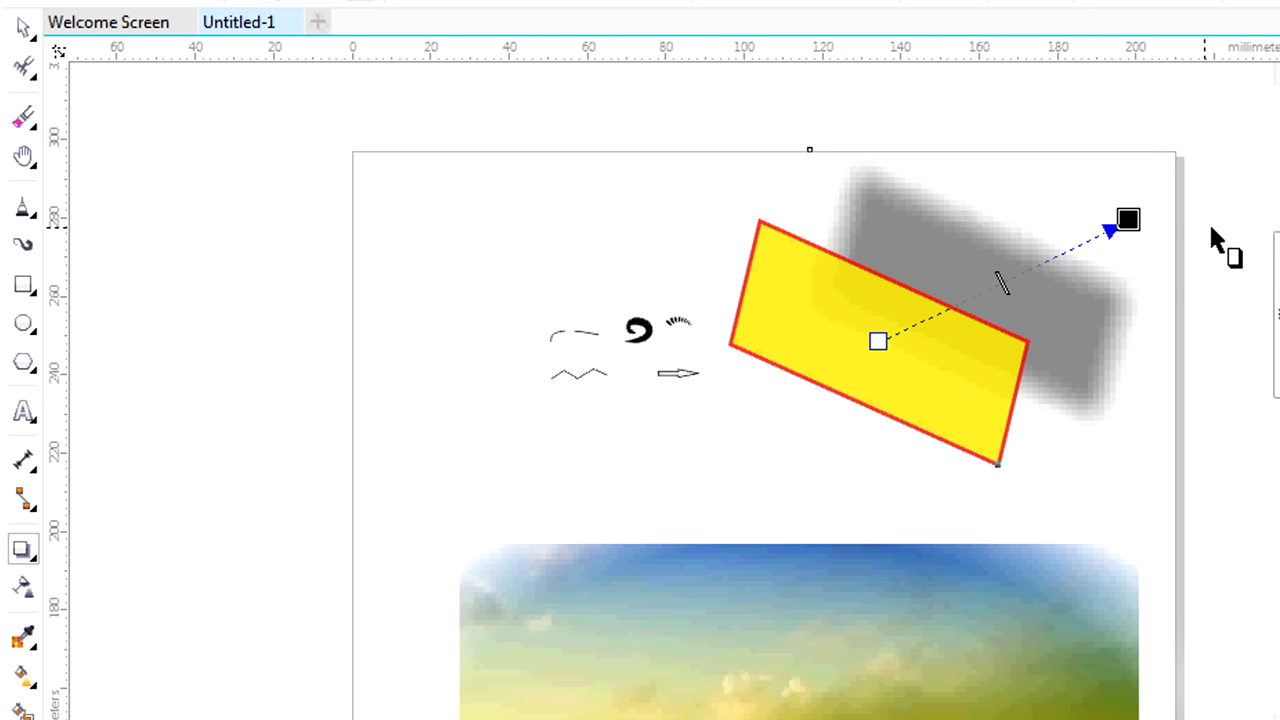
pyautogui.scroll(2, 1205, 225)
pyautogui.moveTo(1055, 212); pyautogui.dragTo(1088, 477)
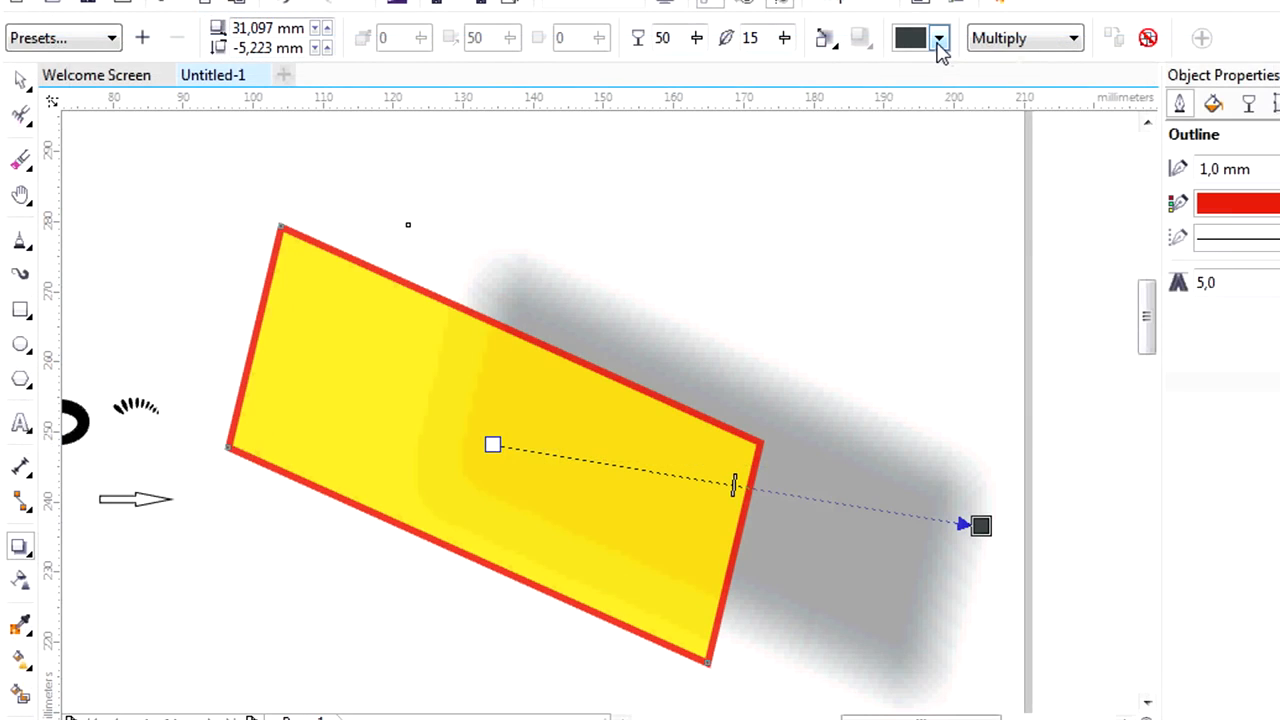
# Try a teal green and another palette swatch as the drop shadow's color.
pyautogui.click(938, 38)
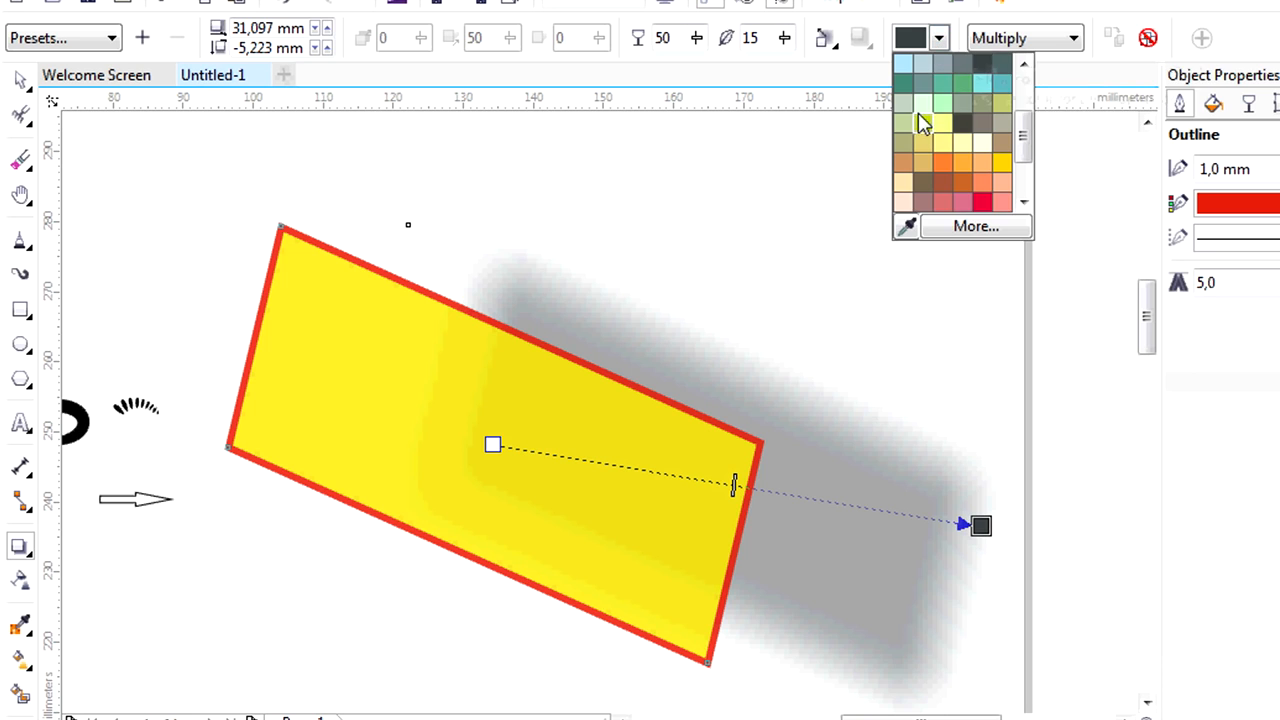
pyautogui.click(943, 83)
pyautogui.click(939, 38)
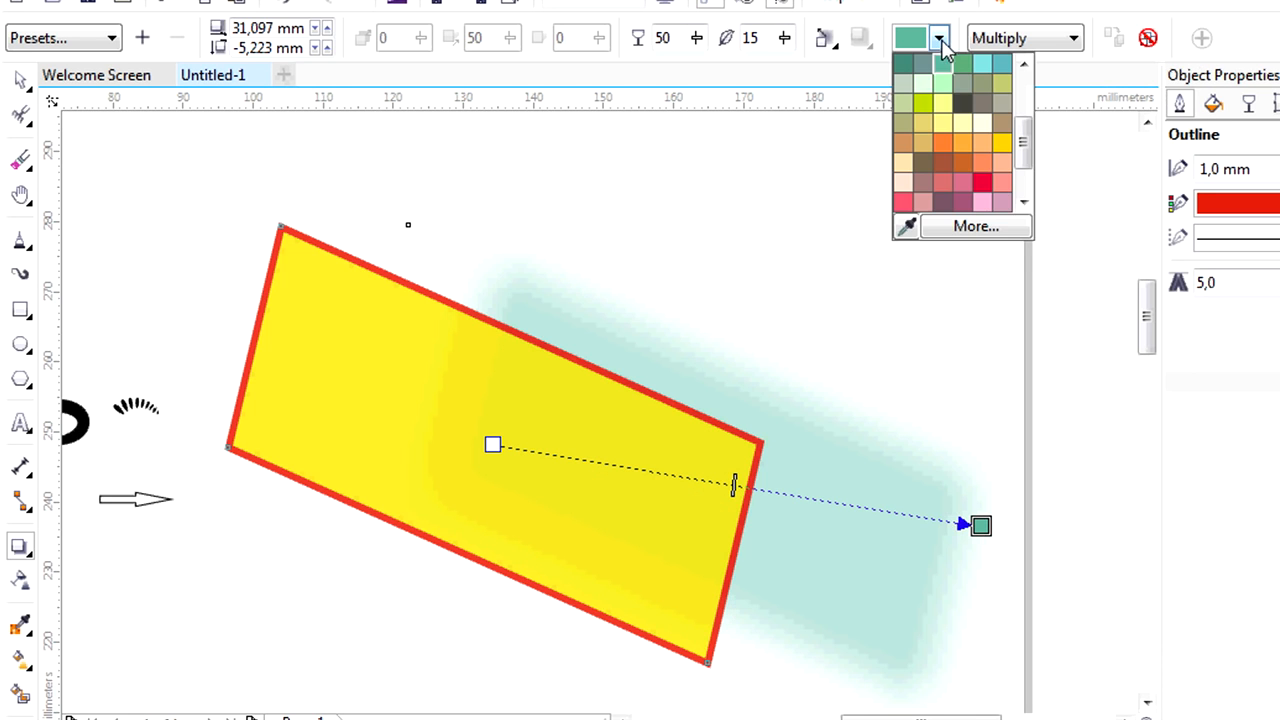
pyautogui.click(960, 105)
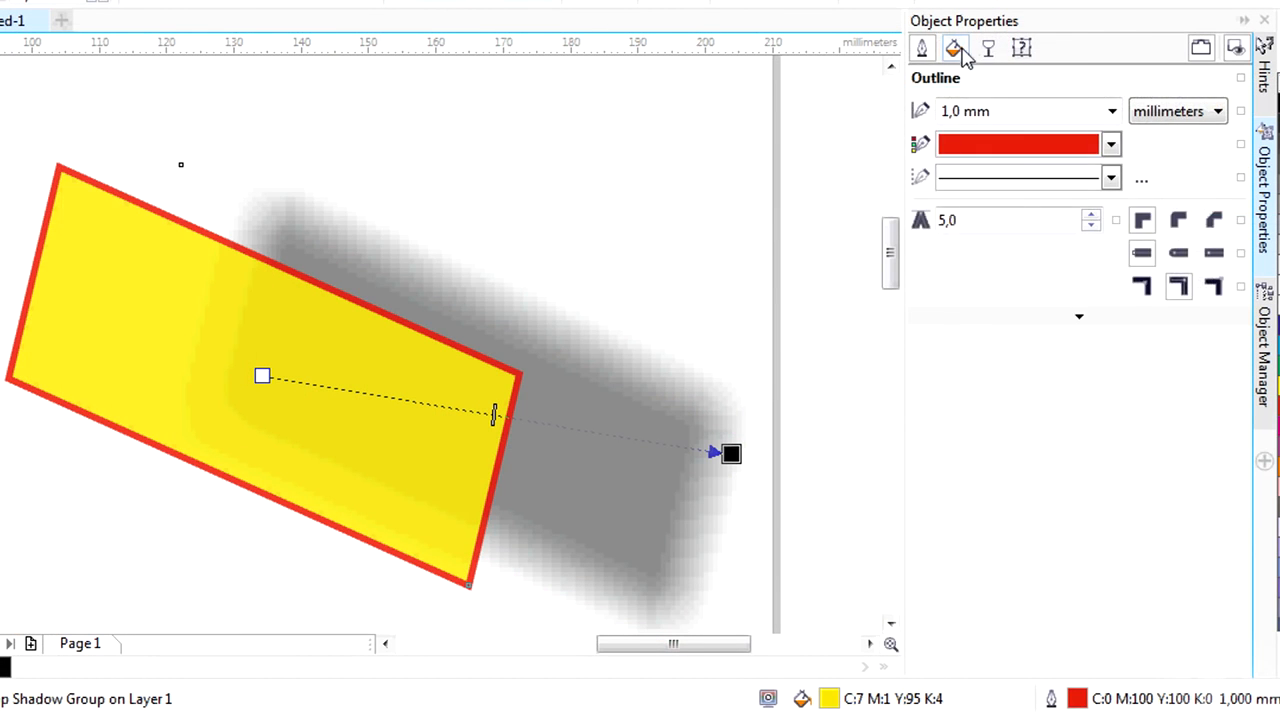
# Examine the fill, transparency, summary and outline properties of the rectangle with its shadow.
pyautogui.click(954, 48)
pyautogui.click(988, 48)
pyautogui.click(1021, 48)
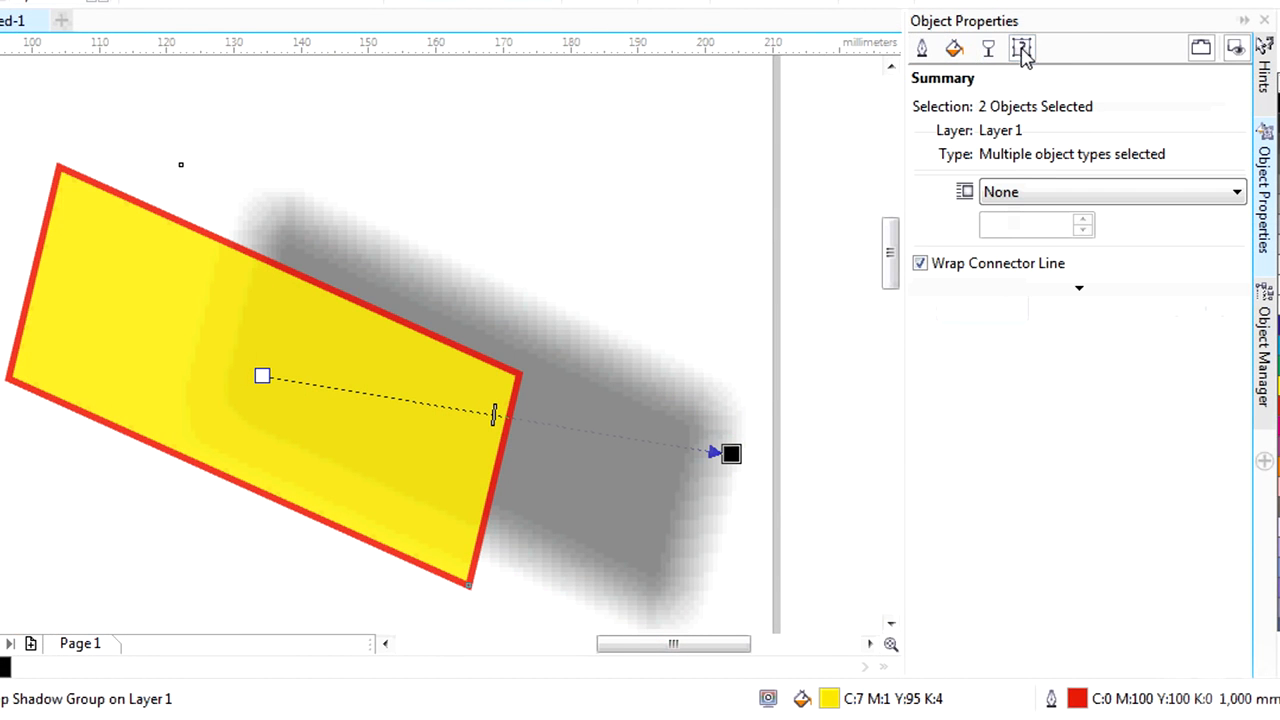
pyautogui.click(955, 49)
pyautogui.click(922, 48)
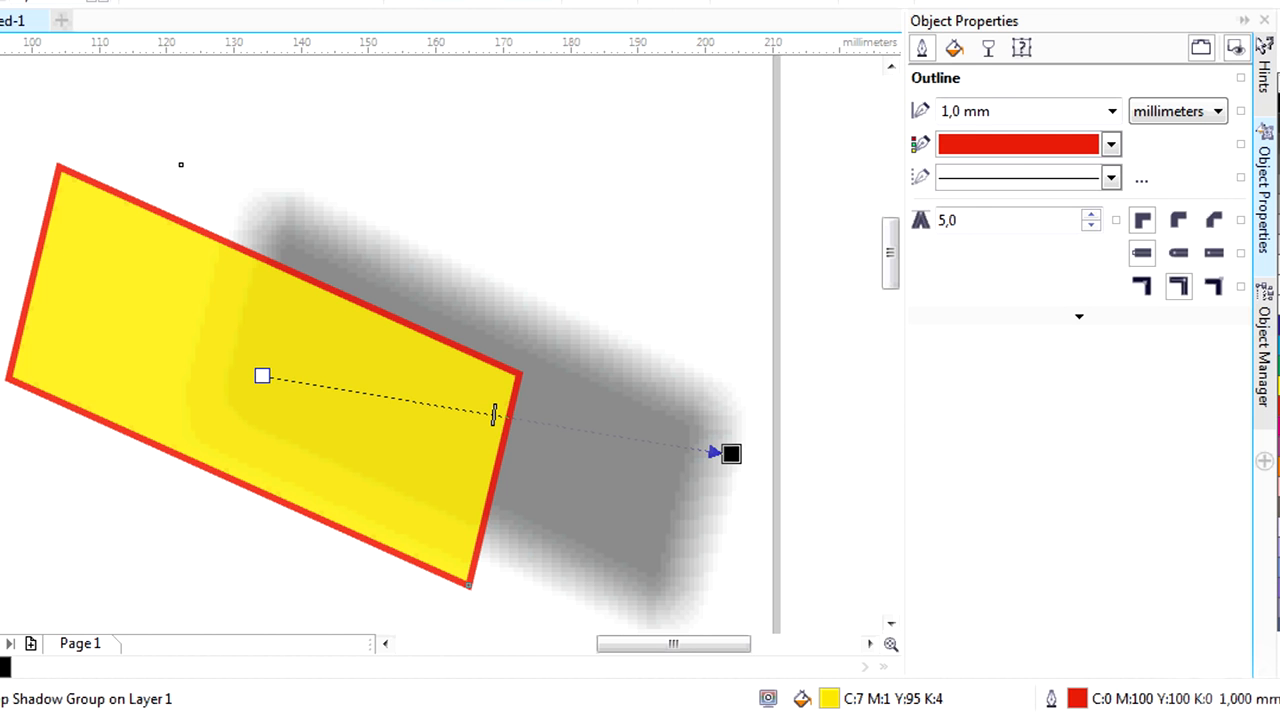
# Reselect the yellow rectangle with the Drop Shadow tool and change its shadow color to red.
pyautogui.press('space')
pyautogui.click(691, 174)
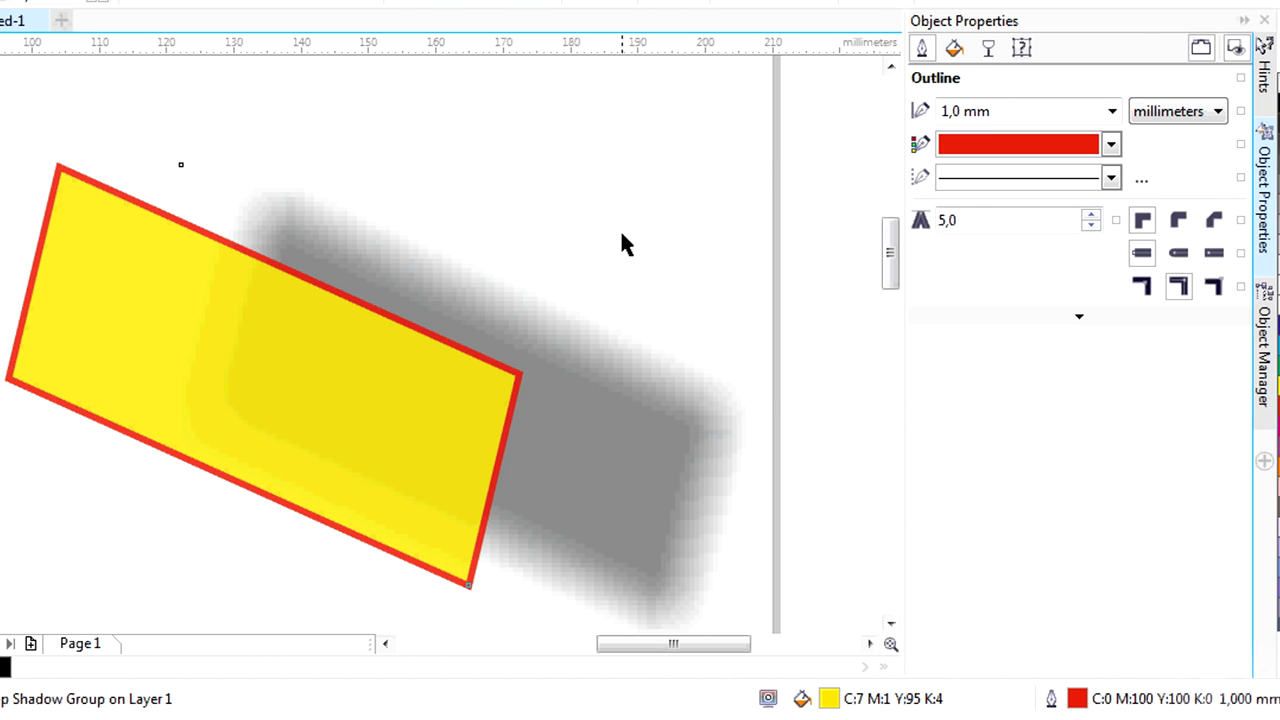
pyautogui.click(624, 137)
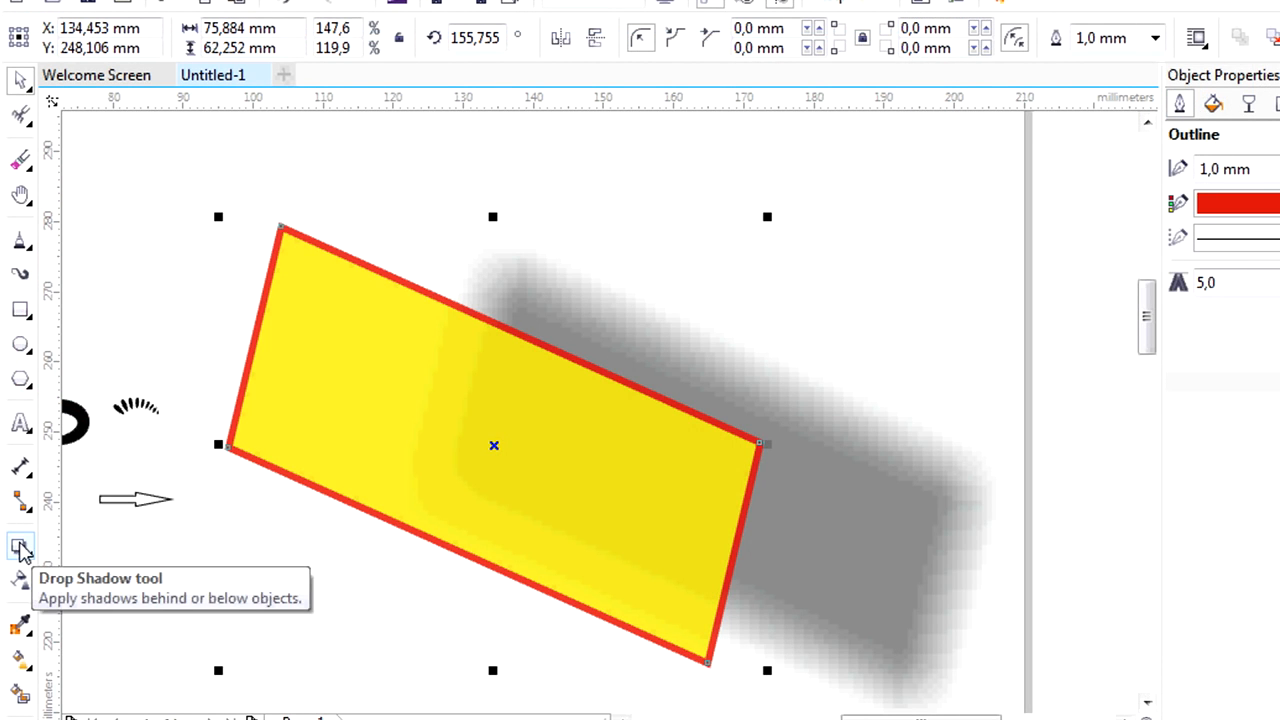
pyautogui.click(21, 547)
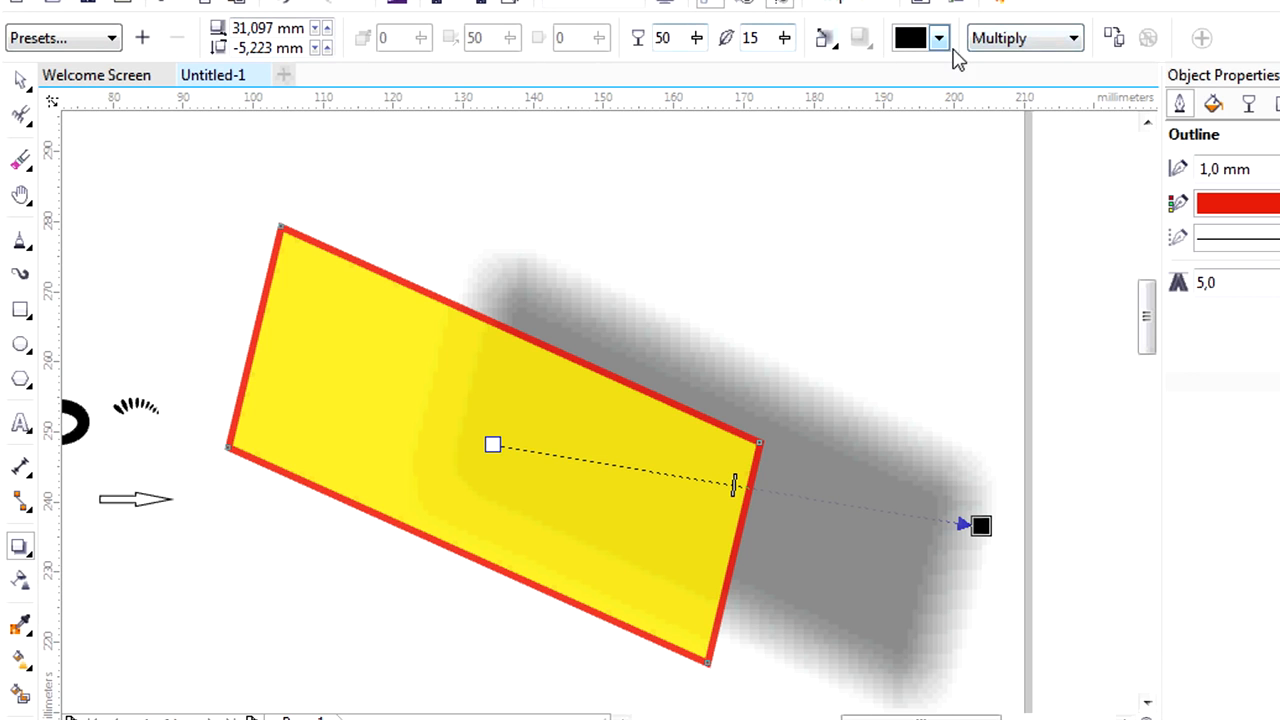
pyautogui.click(937, 42)
pyautogui.click(960, 111)
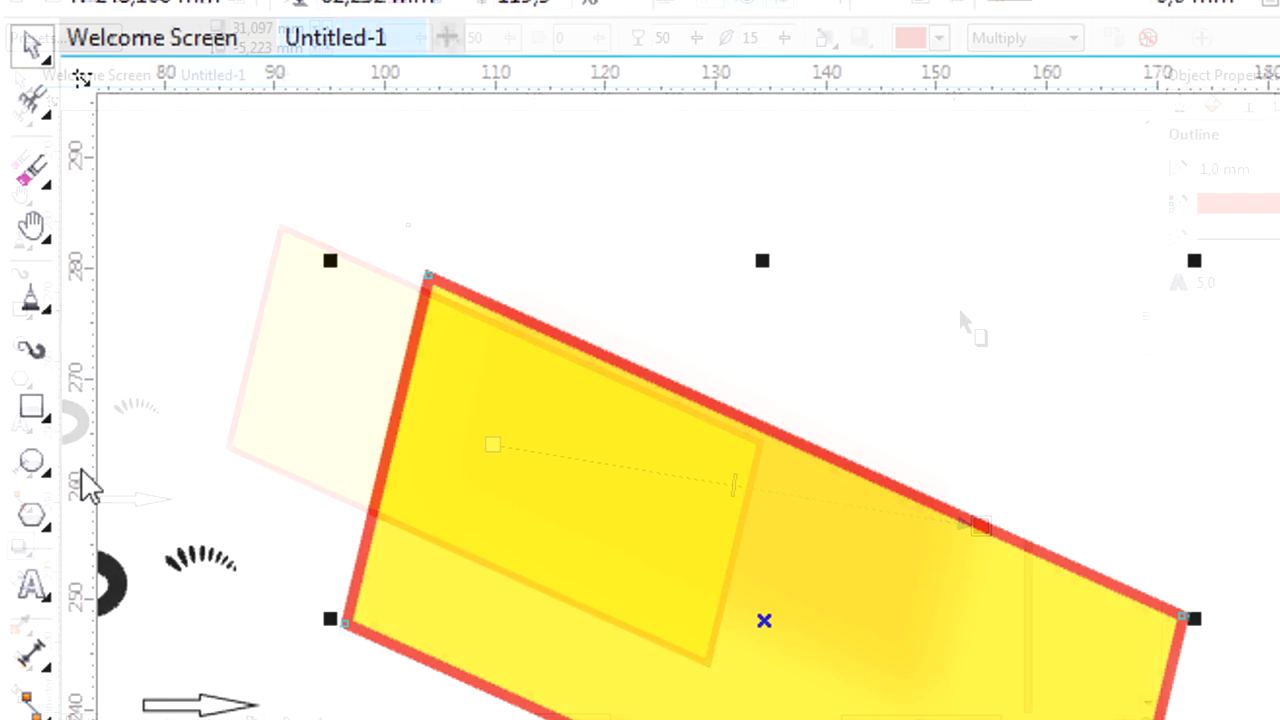
pyautogui.click(27, 250)
pyautogui.click(106, 297)
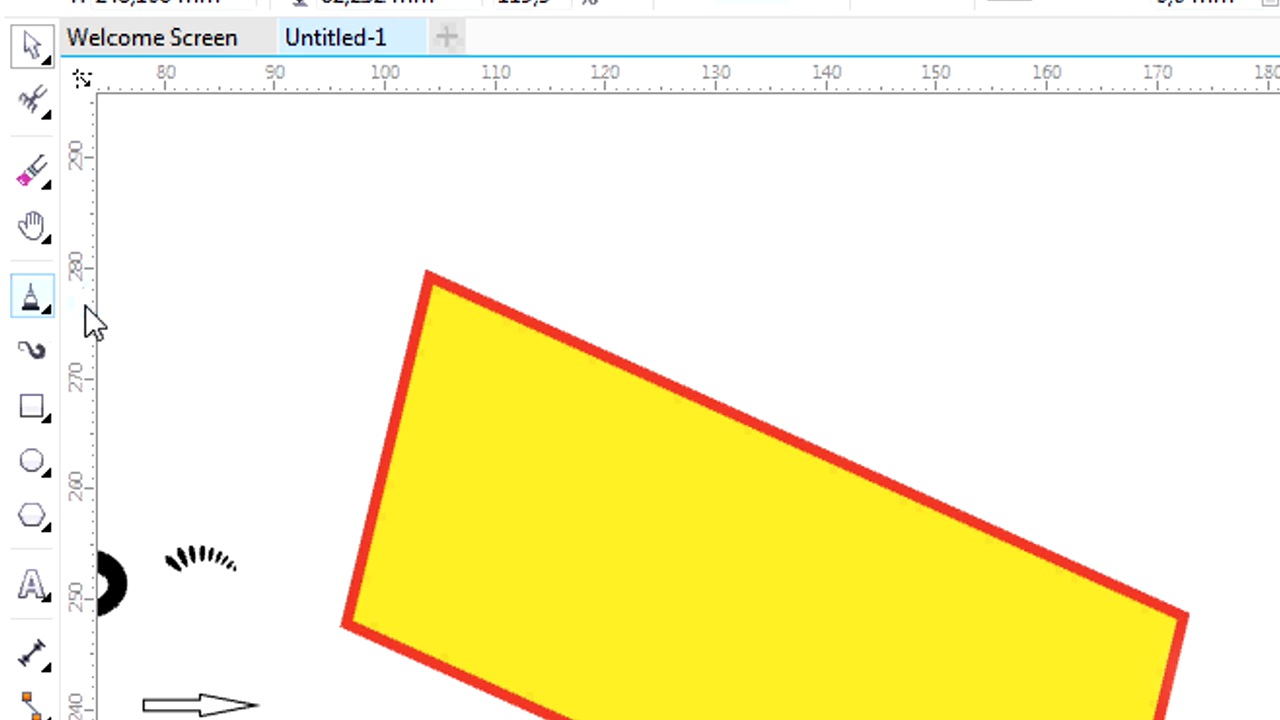
pyautogui.scroll(2, 242, 312)
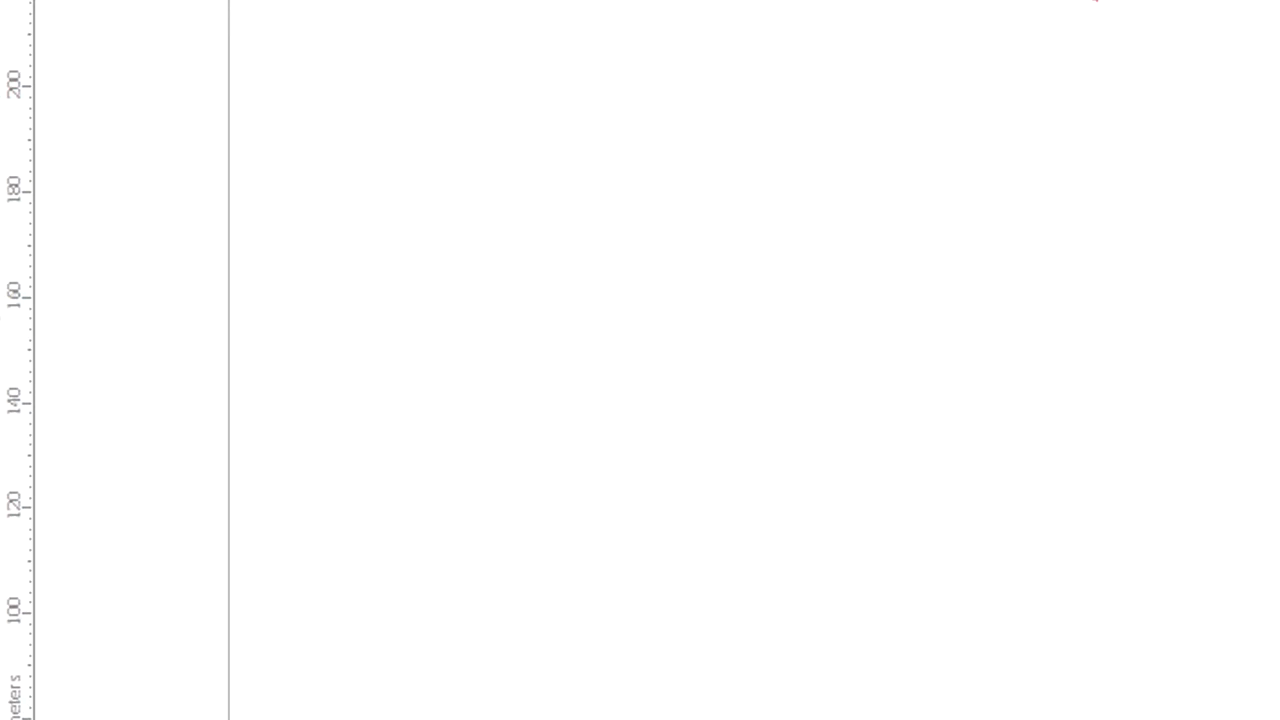
# Create a paragraph text frame in the empty area below the yellow rectangle and enter "Hello" in it.
pyautogui.click(32, 312)
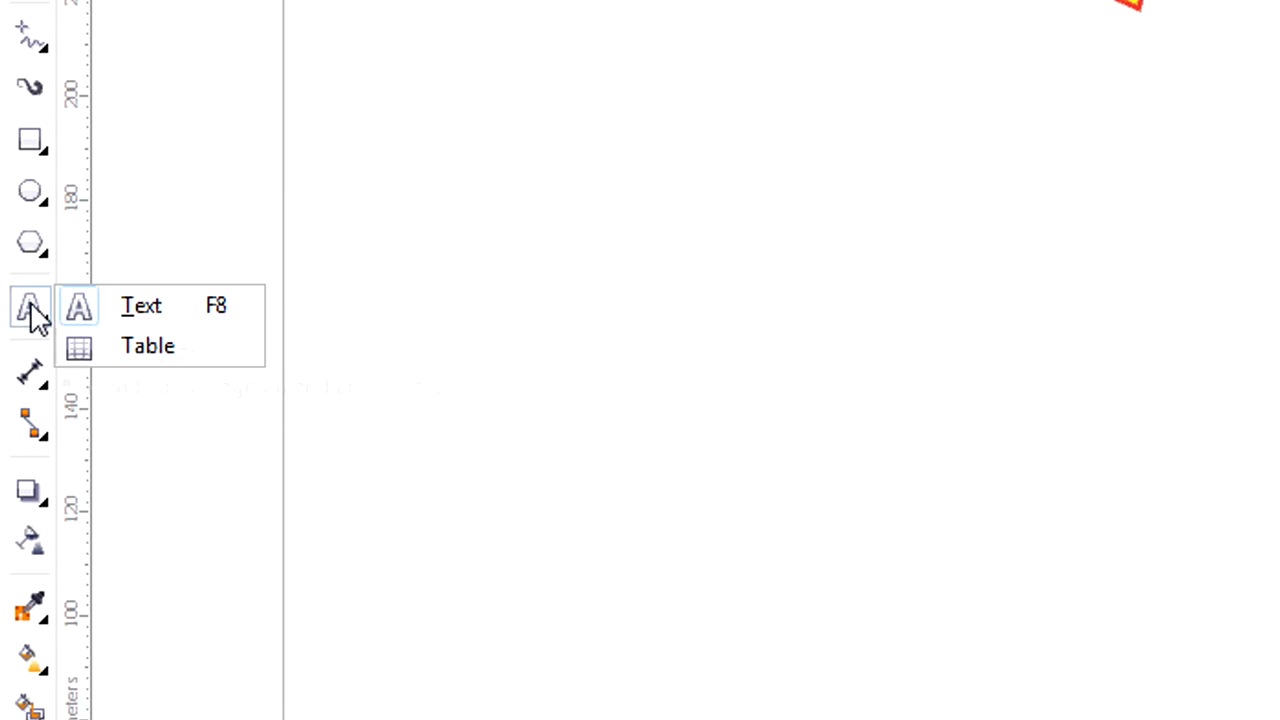
pyautogui.click(140, 310)
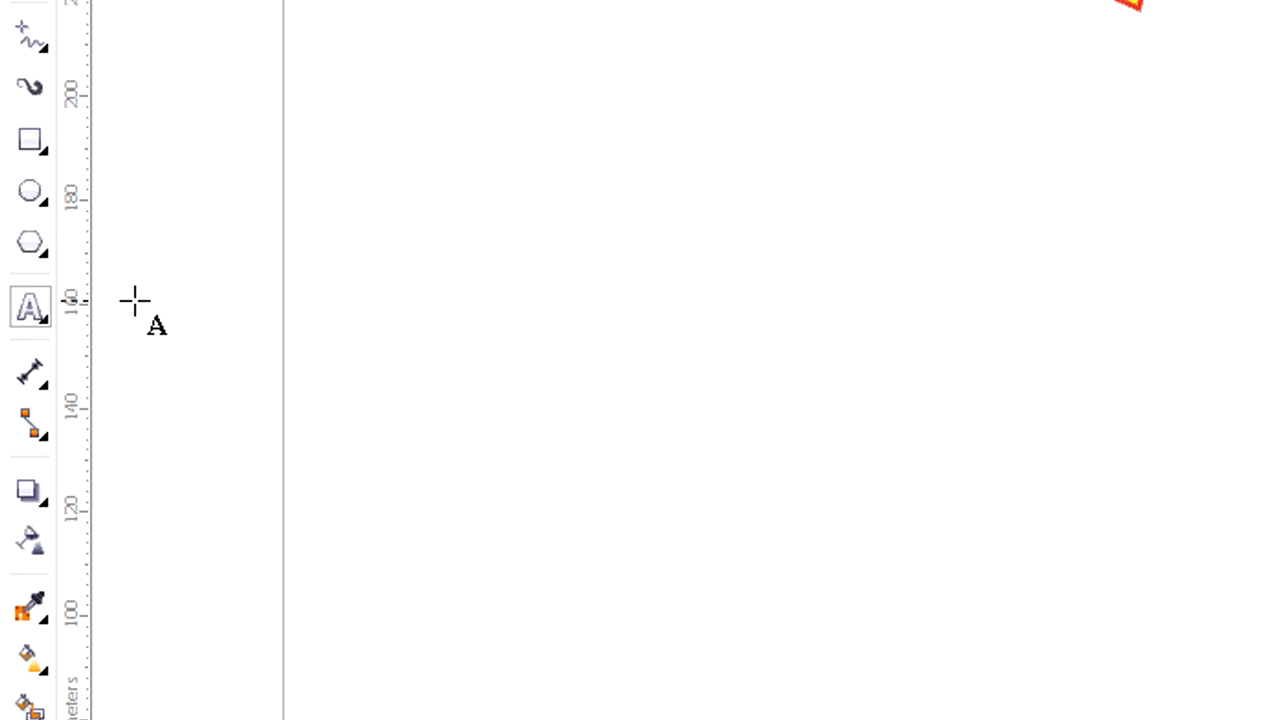
pyautogui.moveTo(356, 92); pyautogui.dragTo(1229, 491)
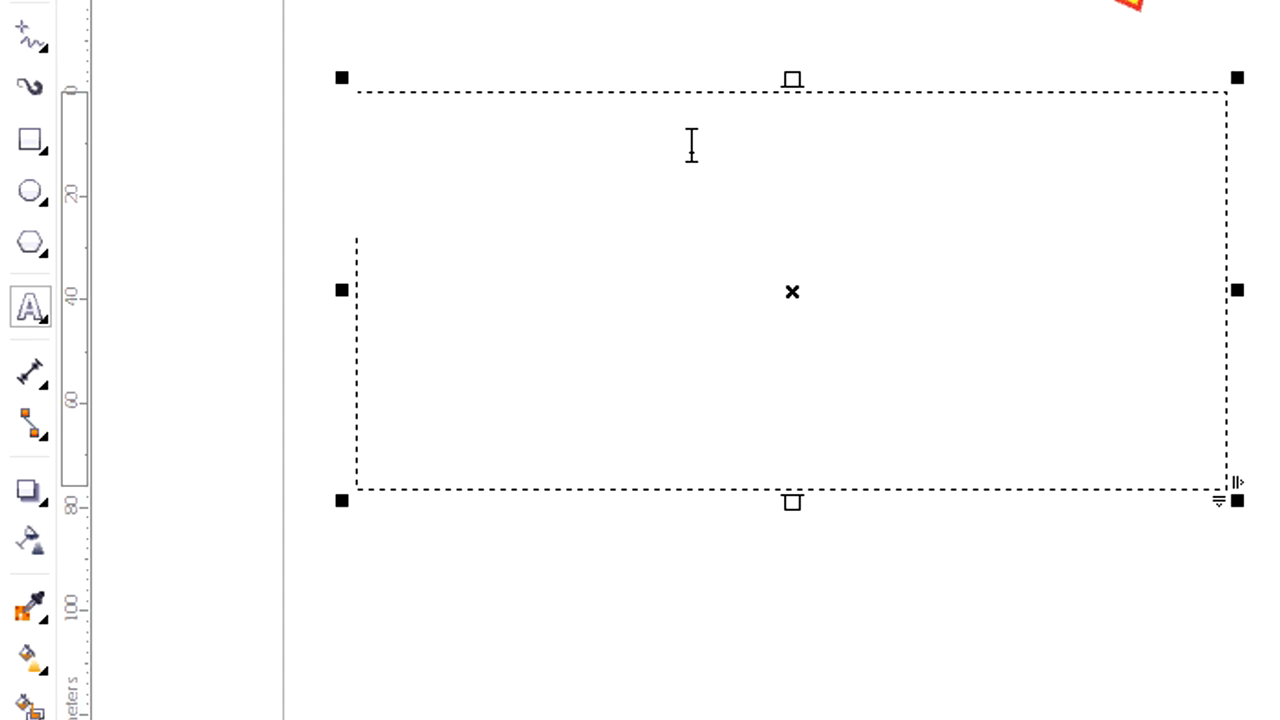
pyautogui.write('Hello')
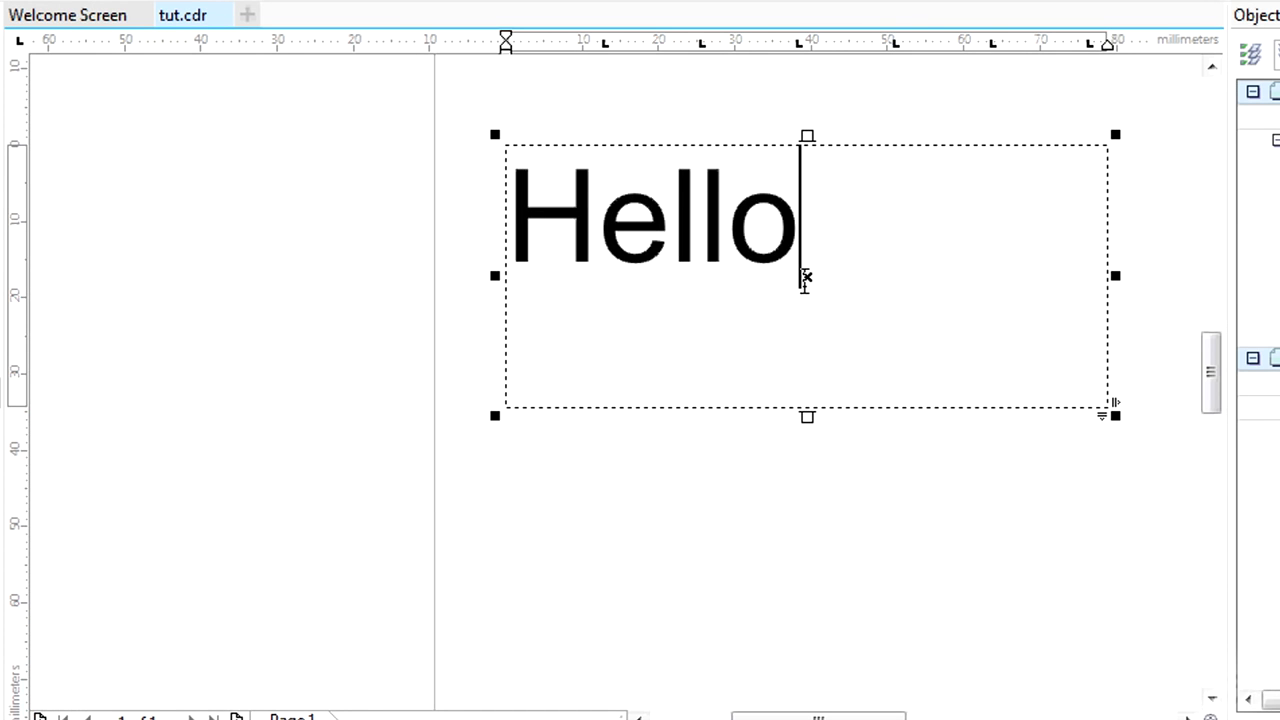
# Reposition the Hello text frame, resize it to about 131 by 50 mm and select its text.
pyautogui.moveTo(809, 278); pyautogui.dragTo(771, 271)
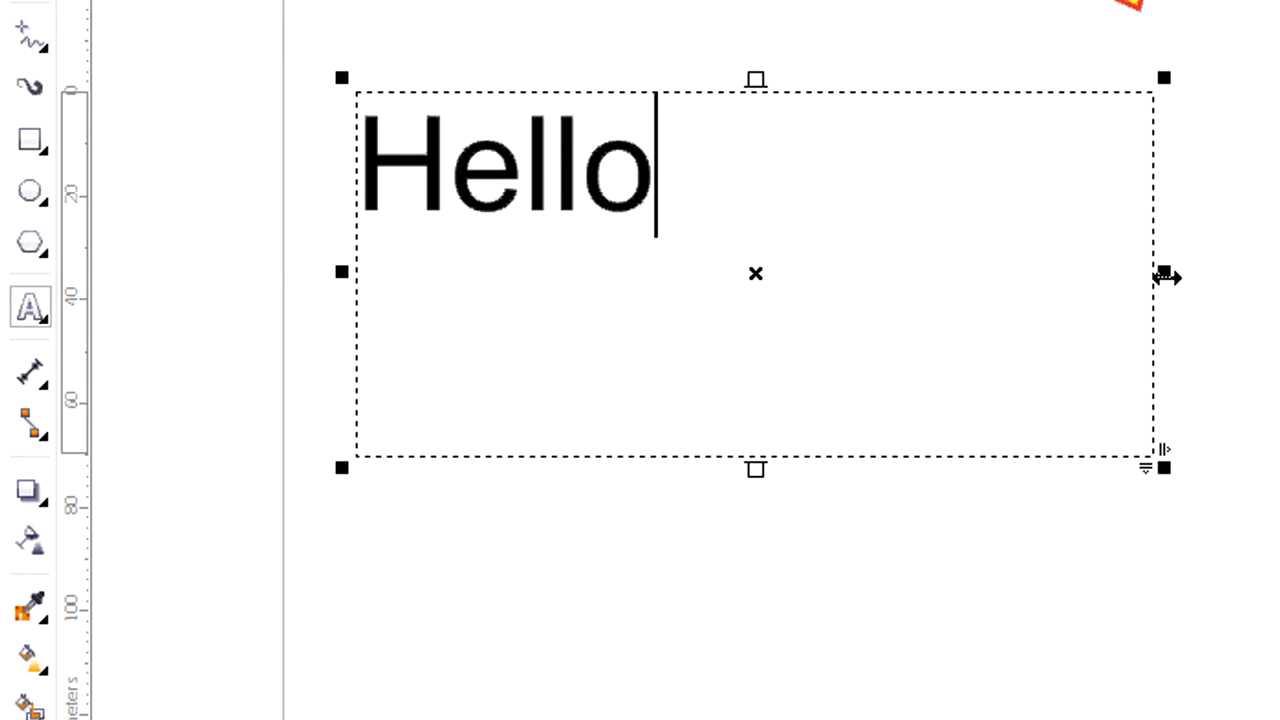
pyautogui.moveTo(1166, 277); pyautogui.dragTo(1024, 272)
pyautogui.moveTo(683, 80); pyautogui.dragTo(690, 142)
pyautogui.moveTo(1020, 297); pyautogui.dragTo(508, 297)
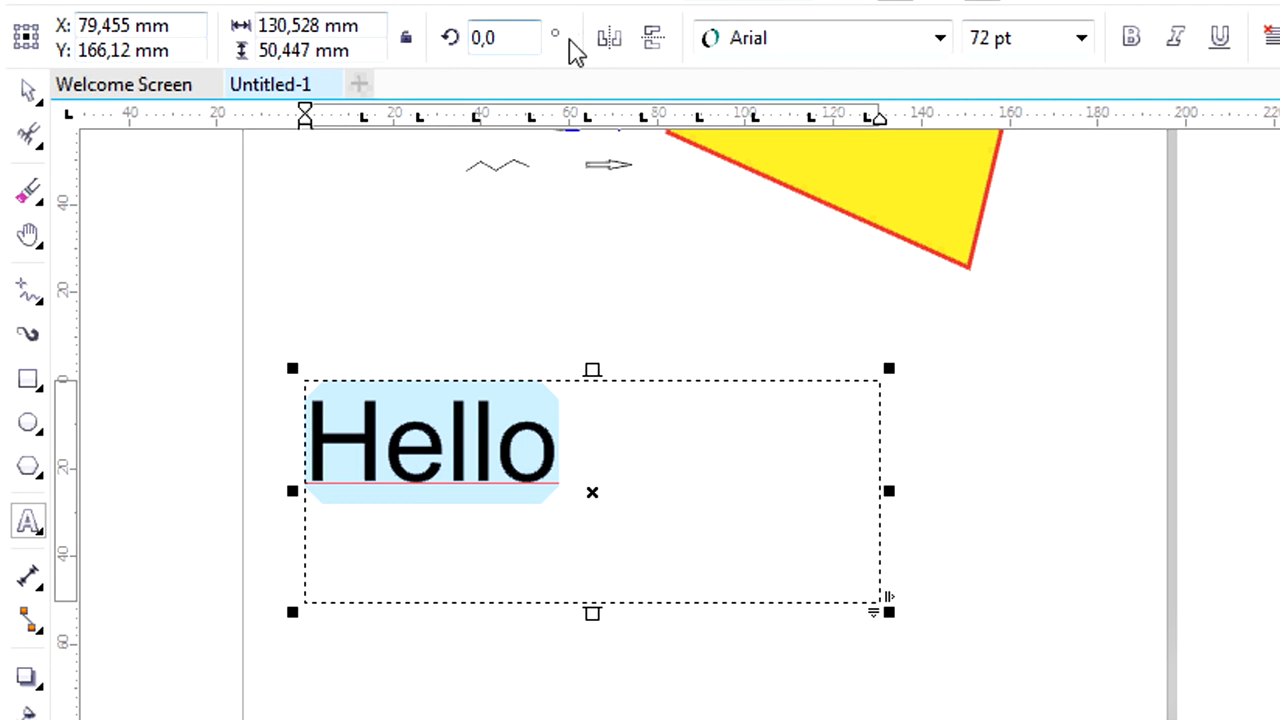
# Set the font of the selected Hello text to Black Ops One.
pyautogui.click(617, 44)
pyautogui.click(617, 44)
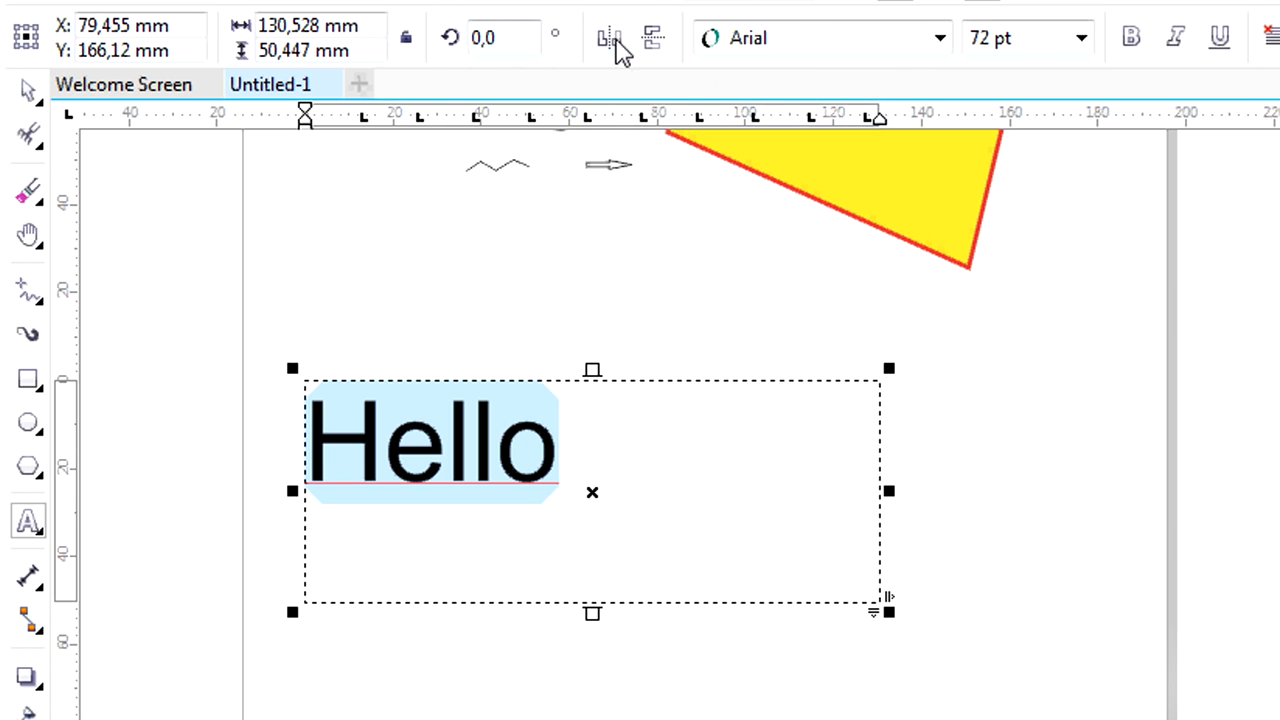
pyautogui.click(940, 38)
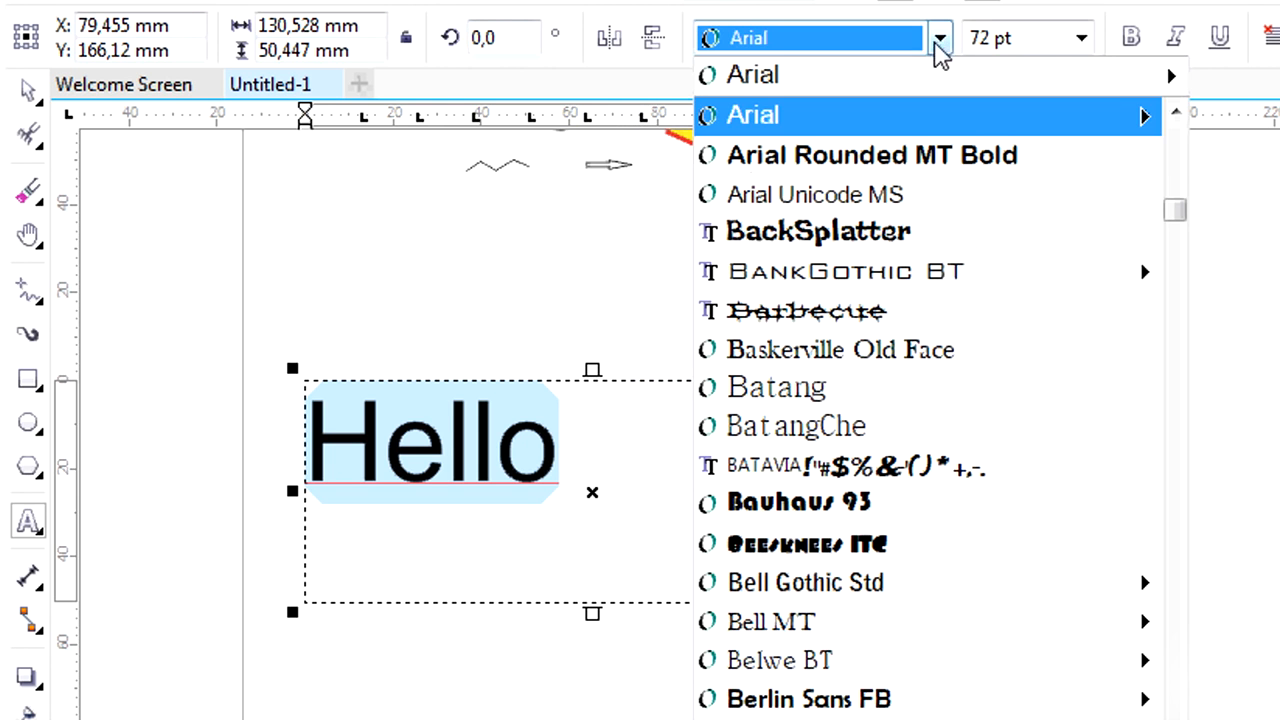
pyautogui.scroll(-1, 893, 415)
pyautogui.scroll(-3, 893, 420)
pyautogui.click(900, 426)
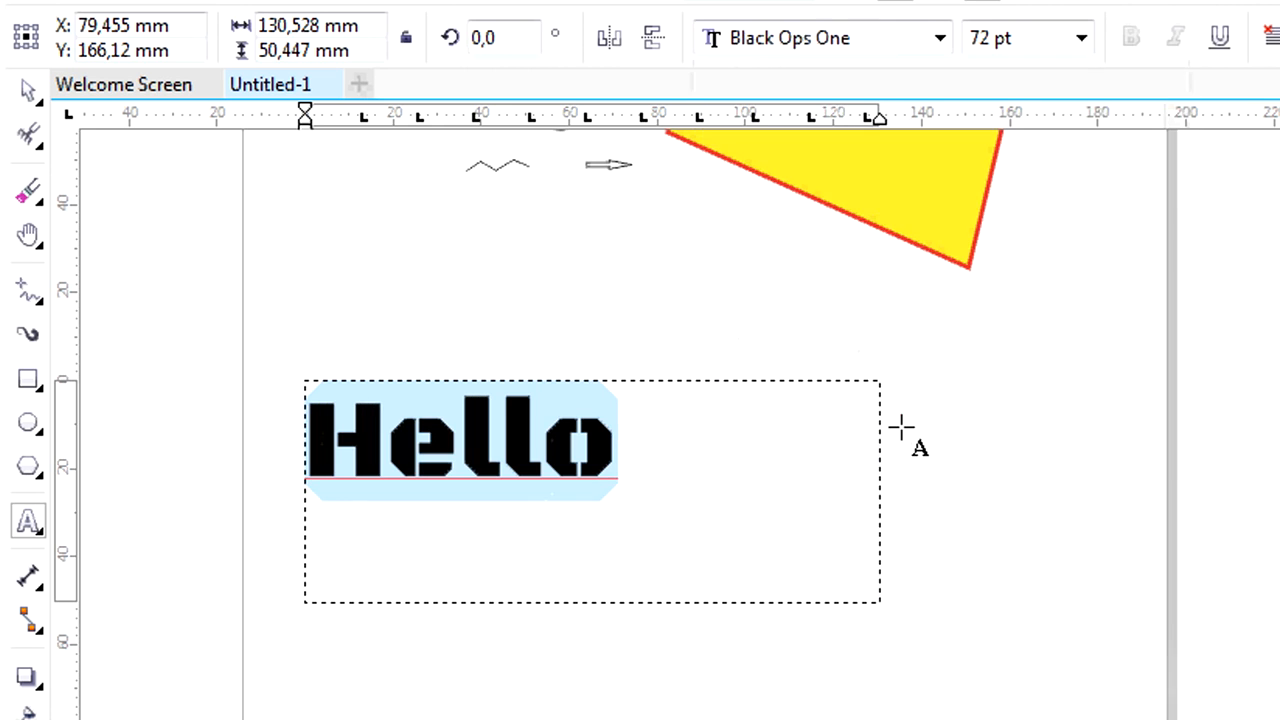
# Try a font size of 9 pt on the Hello text and set it back to 72 pt.
pyautogui.click(1081, 38)
pyautogui.click(1008, 152)
pyautogui.click(1081, 38)
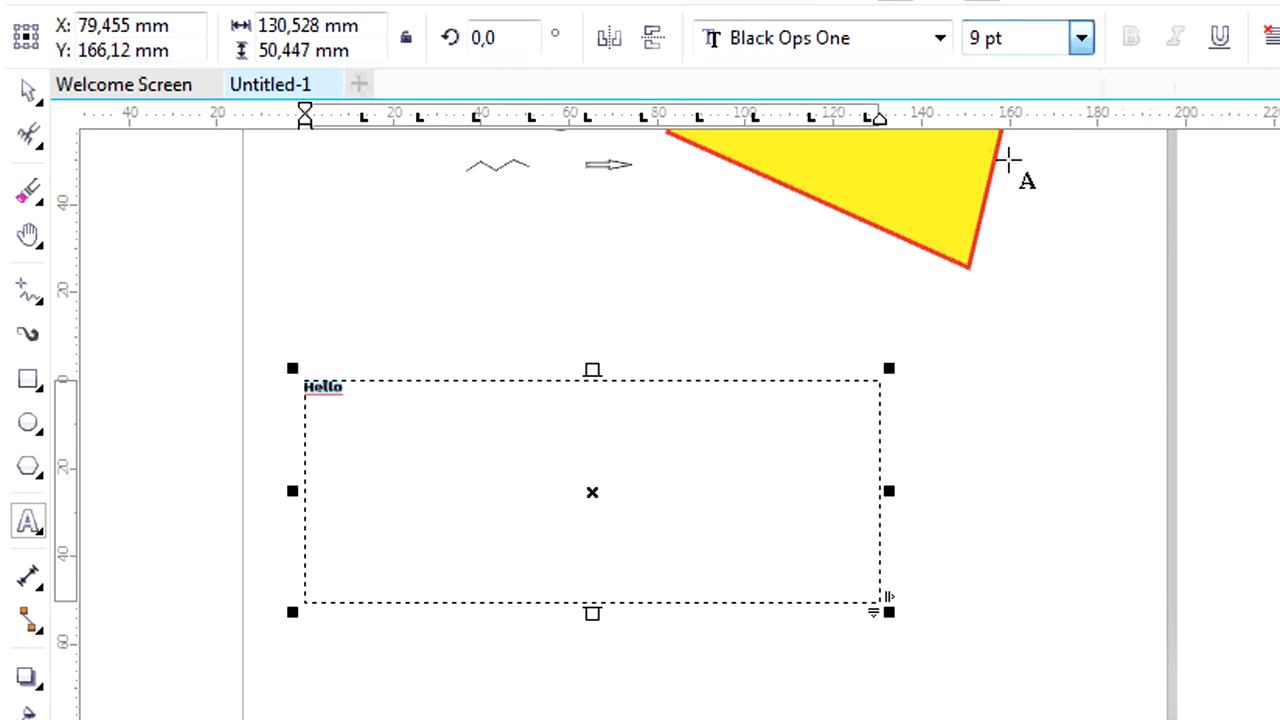
pyautogui.click(1024, 413)
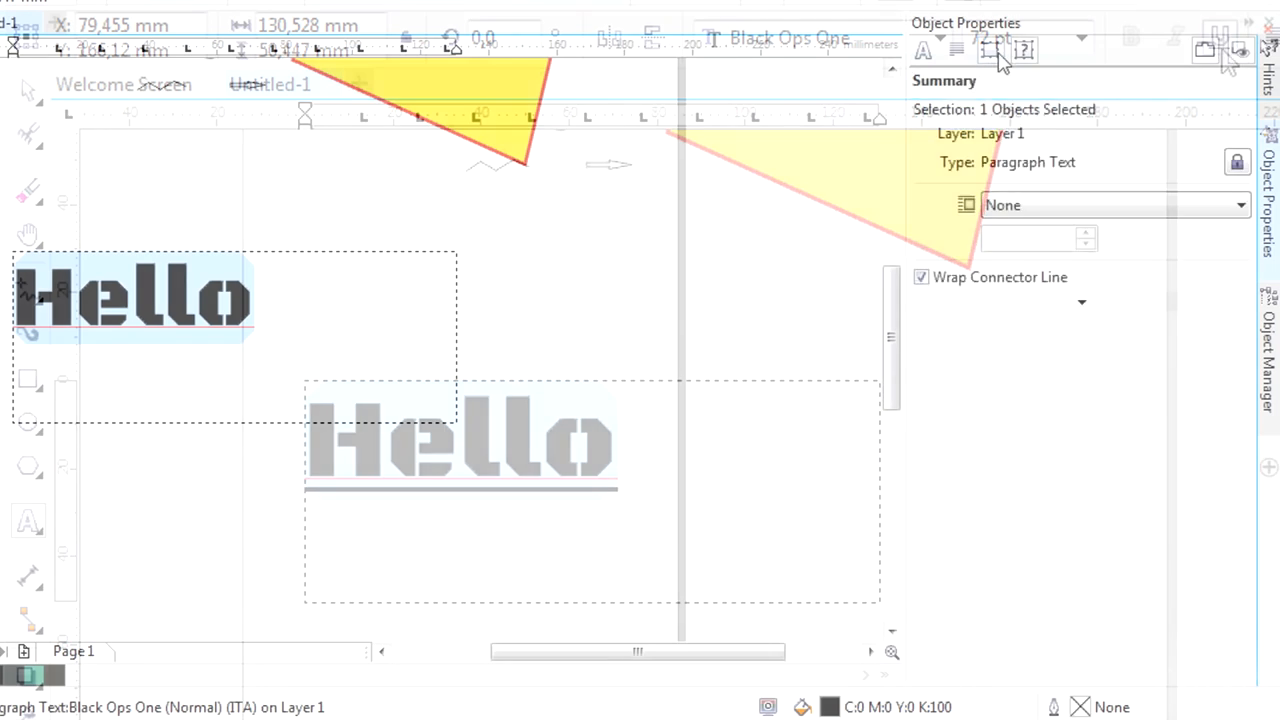
# Give the Hello characters a yellow outline 2.0 mm wide.
pyautogui.click(956, 50)
pyautogui.click(923, 50)
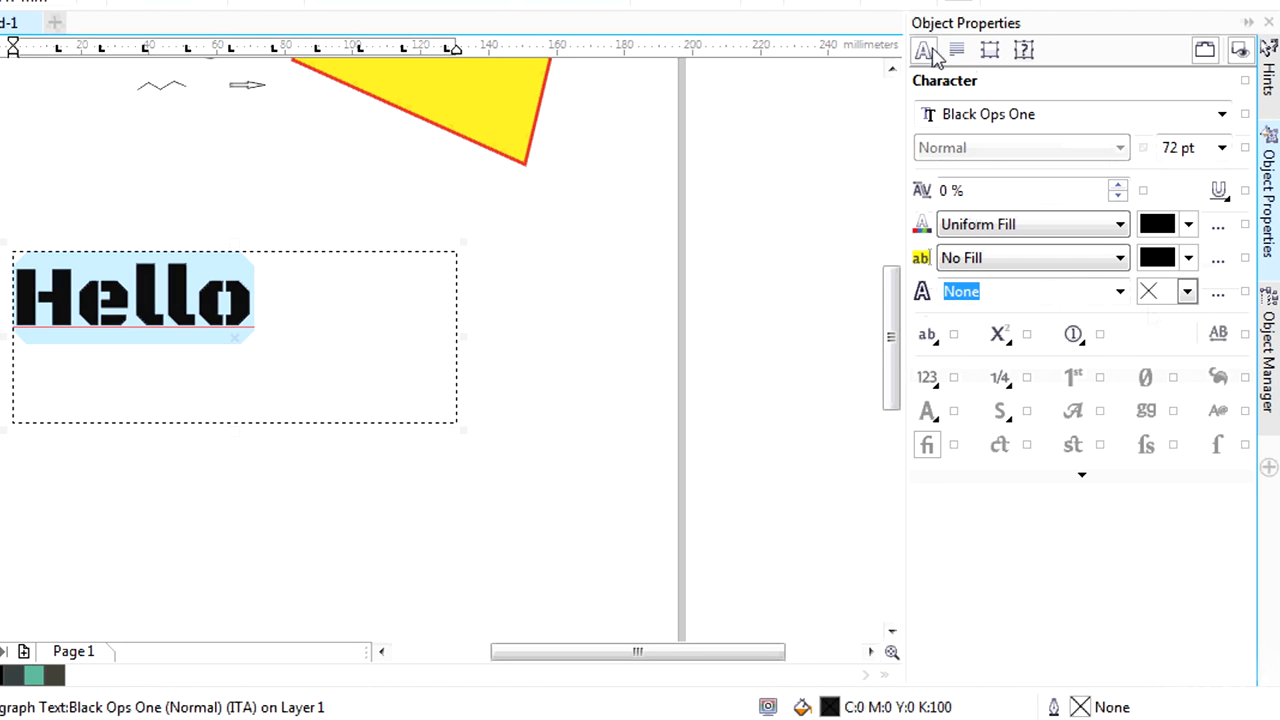
pyautogui.click(1119, 291)
pyautogui.click(1018, 477)
pyautogui.click(1187, 291)
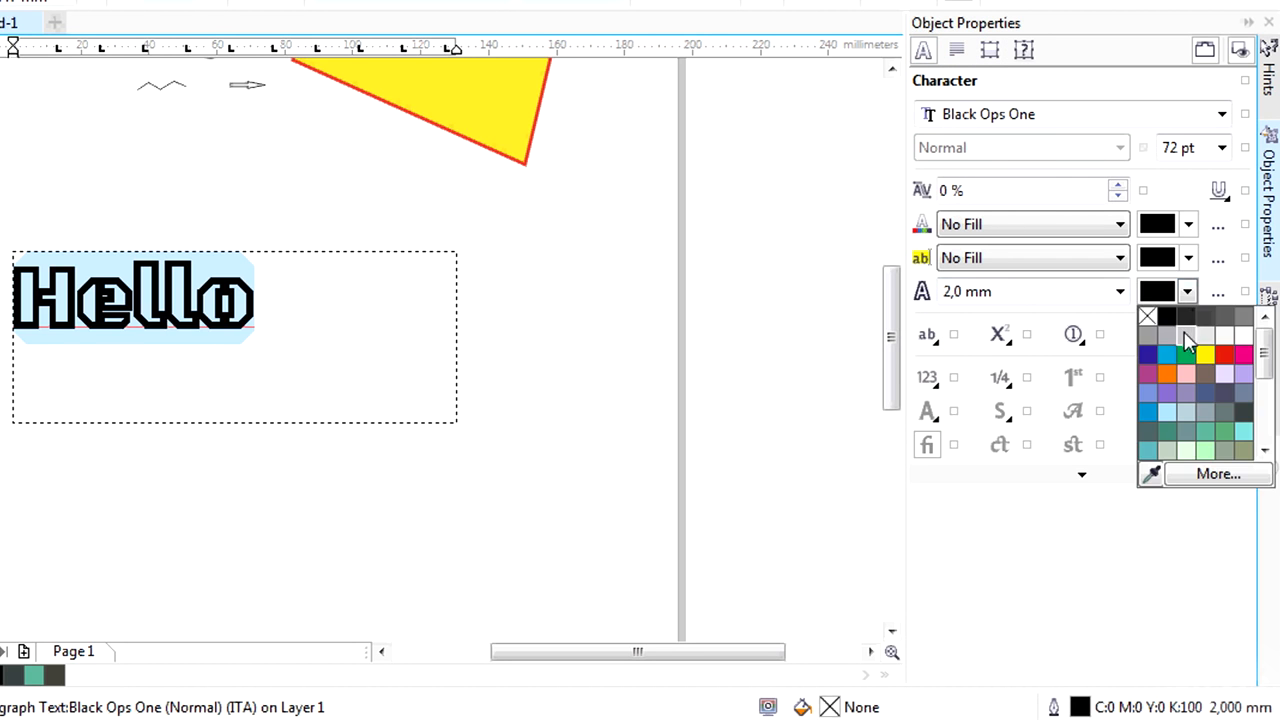
pyautogui.click(1207, 354)
# Select all of the Hello text and apply a uniform black fill to its characters.
pyautogui.click(297, 303)
pyautogui.hotkey('ctrl', 'a')
pyautogui.click(1119, 224)
pyautogui.click(1100, 263)
pyautogui.click(289, 333)
pyautogui.hotkey('ctrl', 'a')
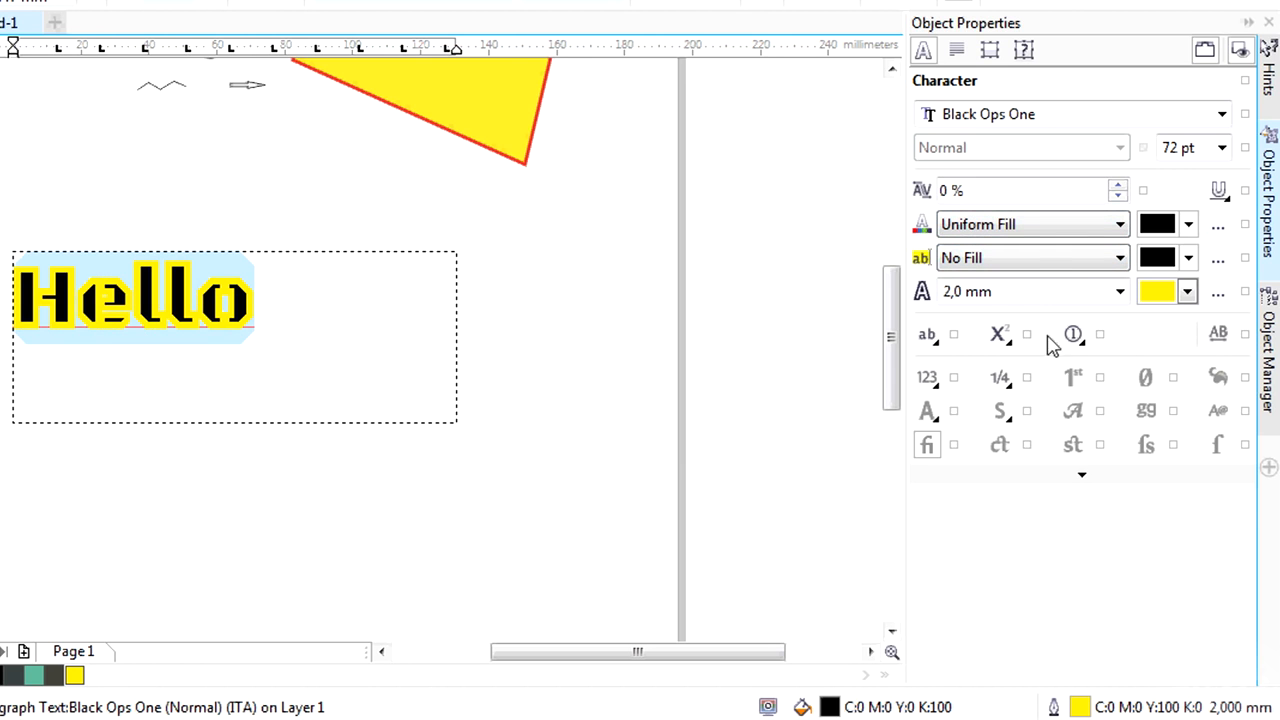
# Try left and right paragraph alignment on the Hello text and center it in its frame.
pyautogui.click(956, 50)
pyautogui.click(976, 113)
pyautogui.click(1025, 113)
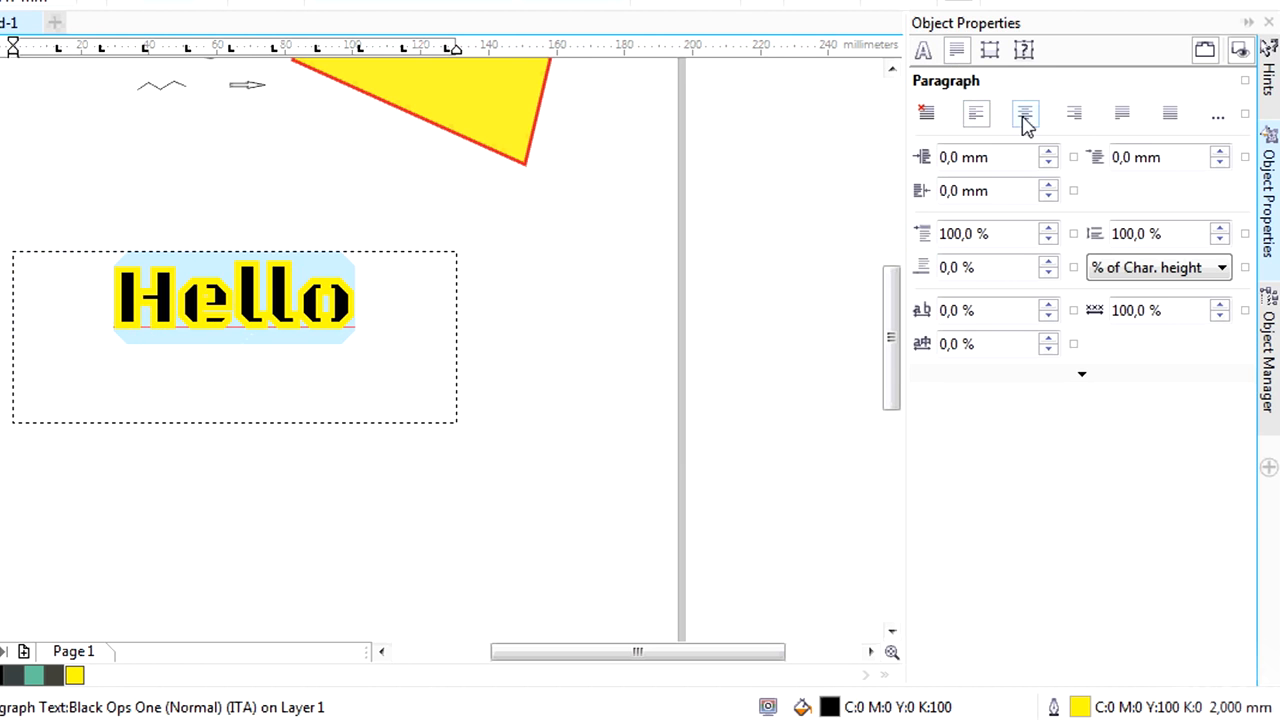
pyautogui.click(1073, 113)
pyautogui.click(1030, 116)
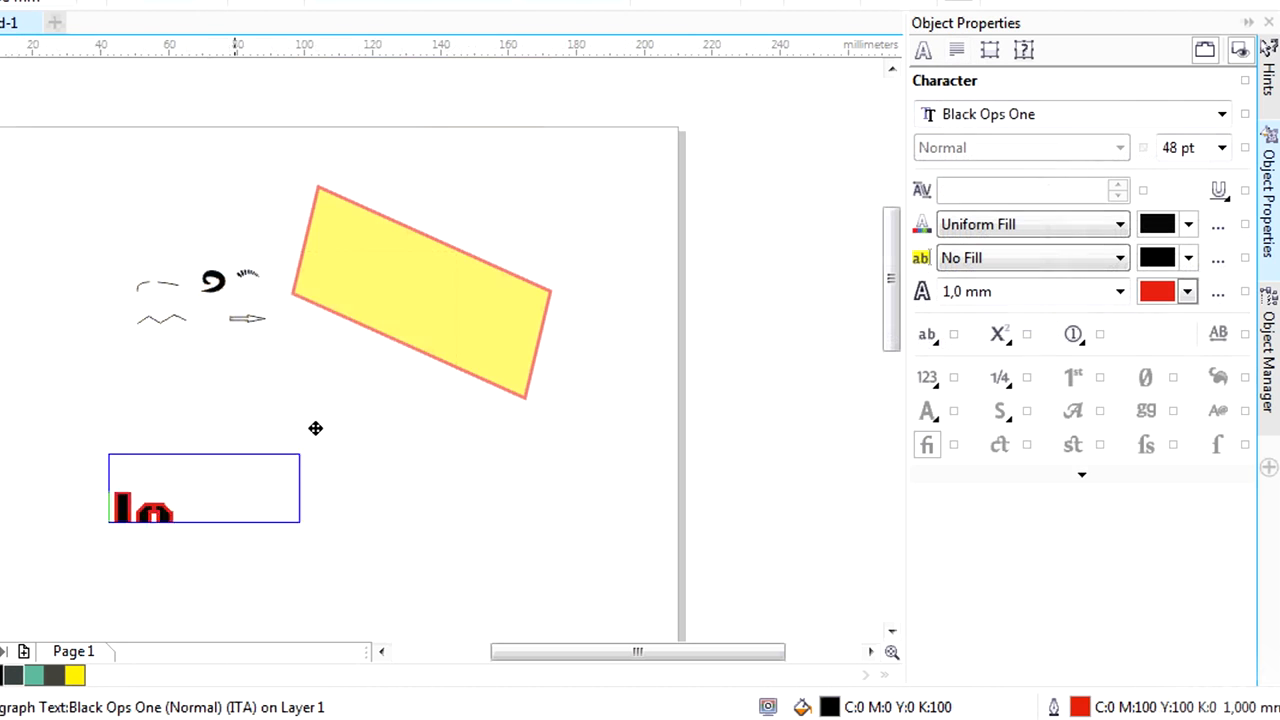
# Move the Hello text frame onto the lower part of the yellow rectangle and collapse the rectangle's entry in the Object Manager.
pyautogui.moveTo(442, 312); pyautogui.dragTo(445, 311)
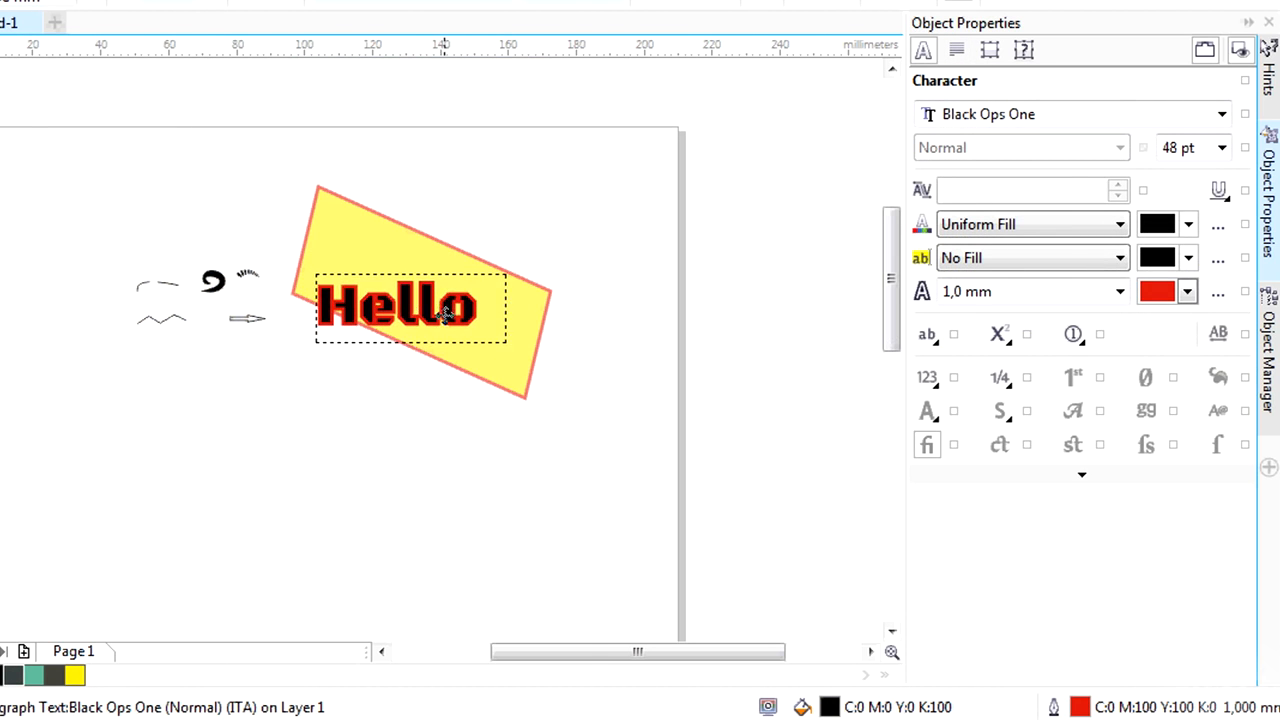
pyautogui.moveTo(445, 311); pyautogui.dragTo(442, 325)
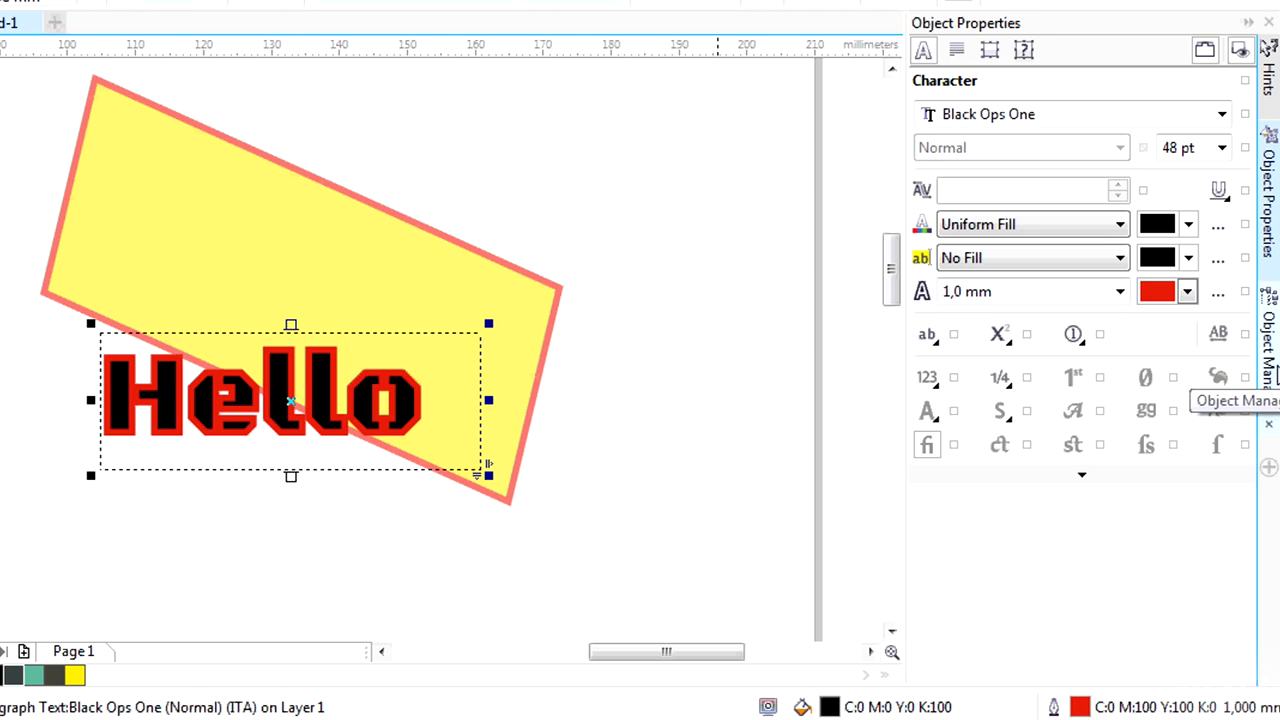
pyautogui.click(1270, 360)
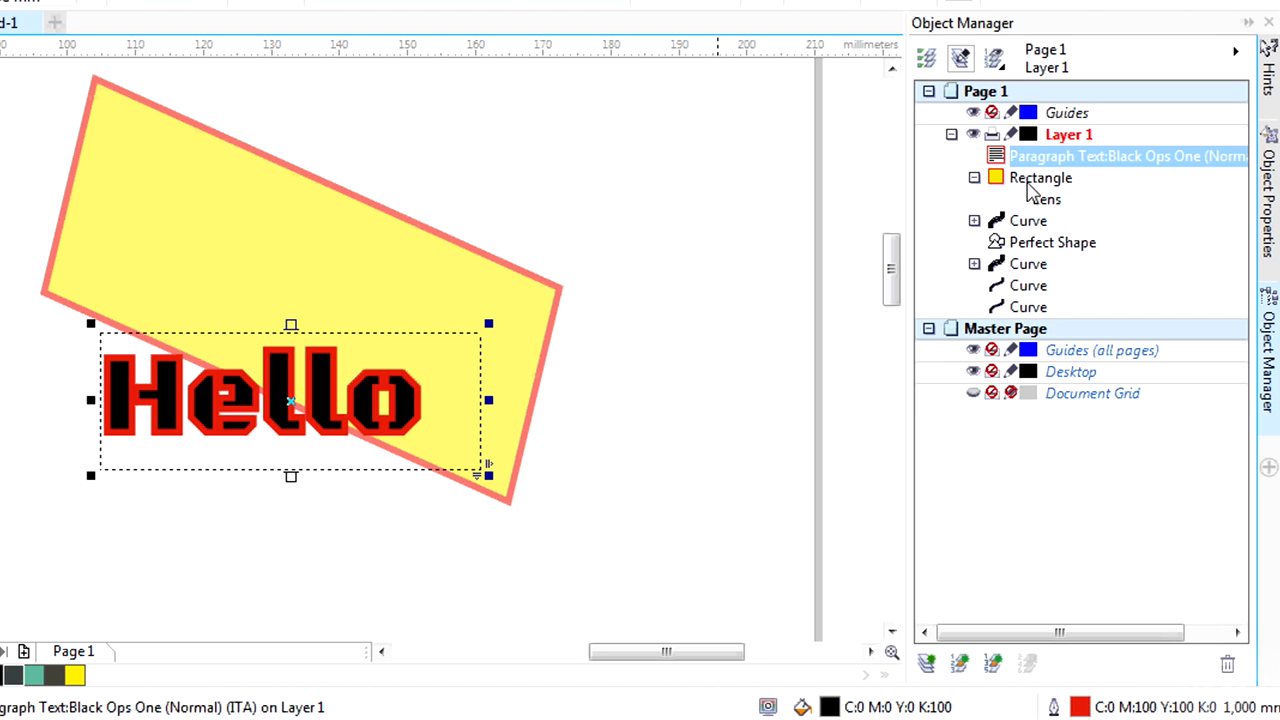
pyautogui.click(974, 178)
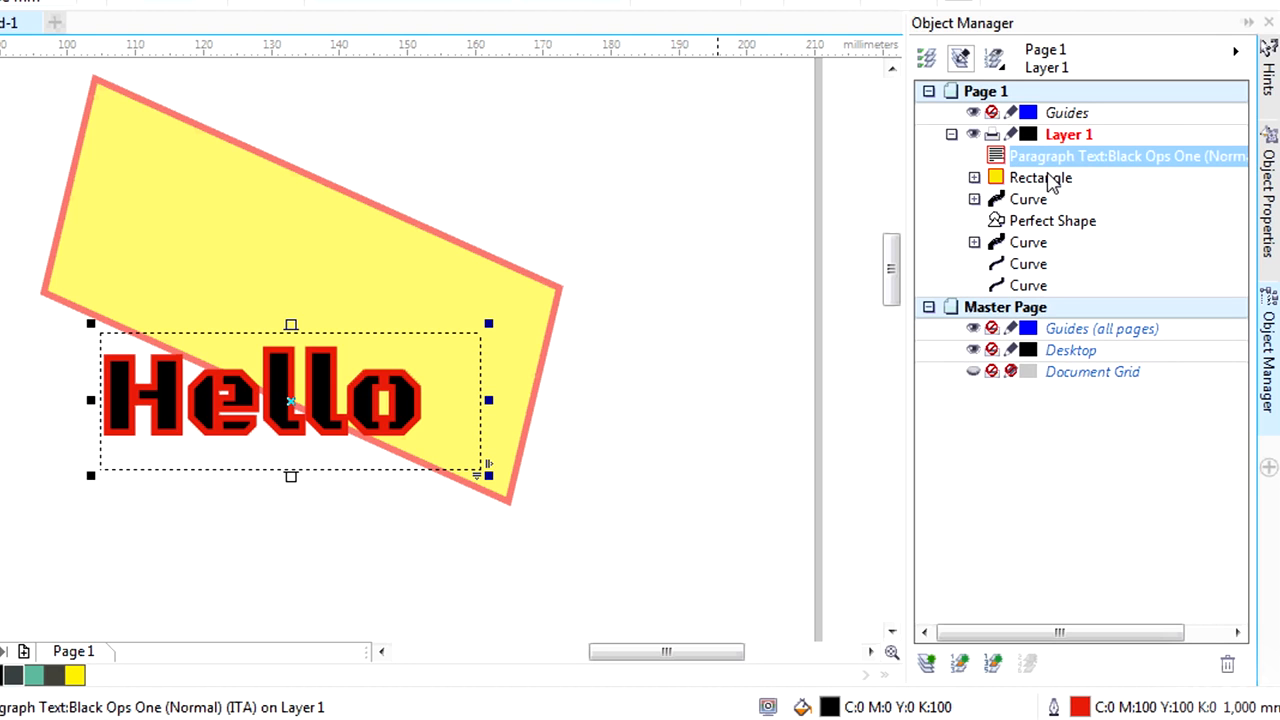
# Try placing the rectangle above the Hello text in Layer 1's stacking order and restore the text above it.
pyautogui.click(1040, 158)
pyautogui.click(1035, 180)
pyautogui.moveTo(1040, 150); pyautogui.dragTo(1042, 156)
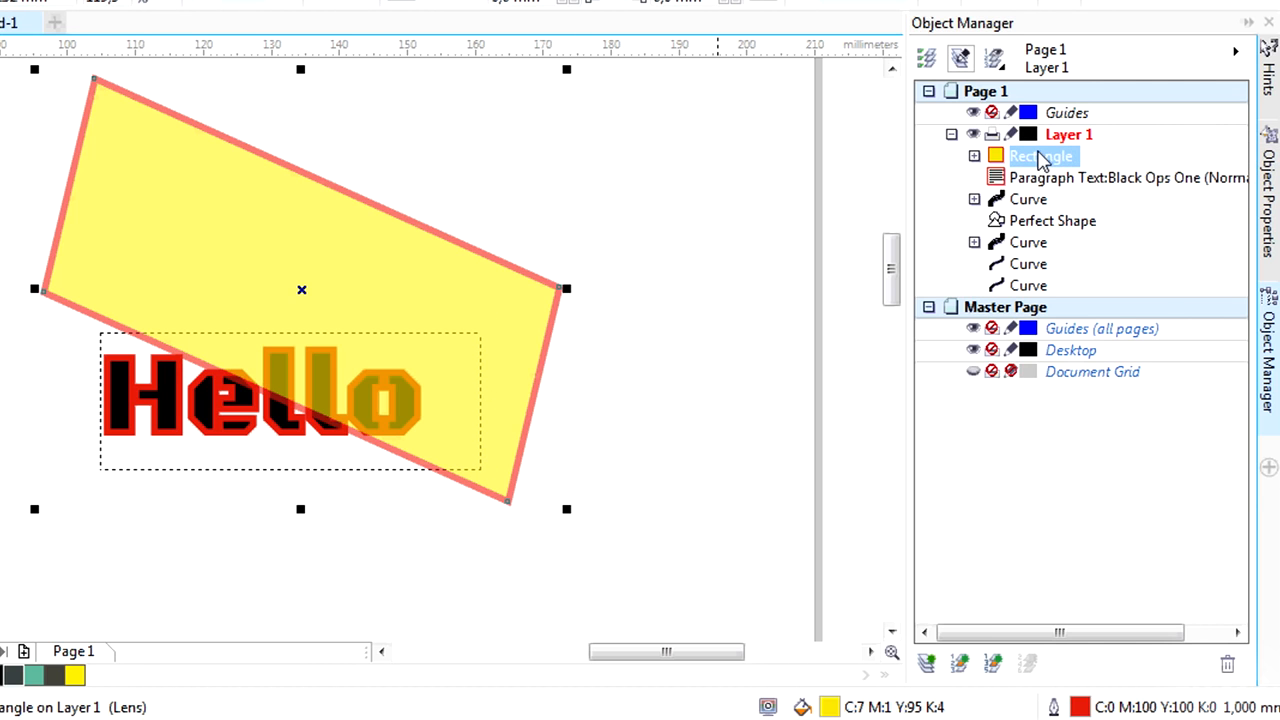
pyautogui.moveTo(1046, 177)
pyautogui.mouseDown()
pyautogui.moveTo(1040, 200)
pyautogui.moveTo(1040, 158)
pyautogui.moveTo(988, 192)
pyautogui.moveTo(1038, 156)
pyautogui.mouseUp()
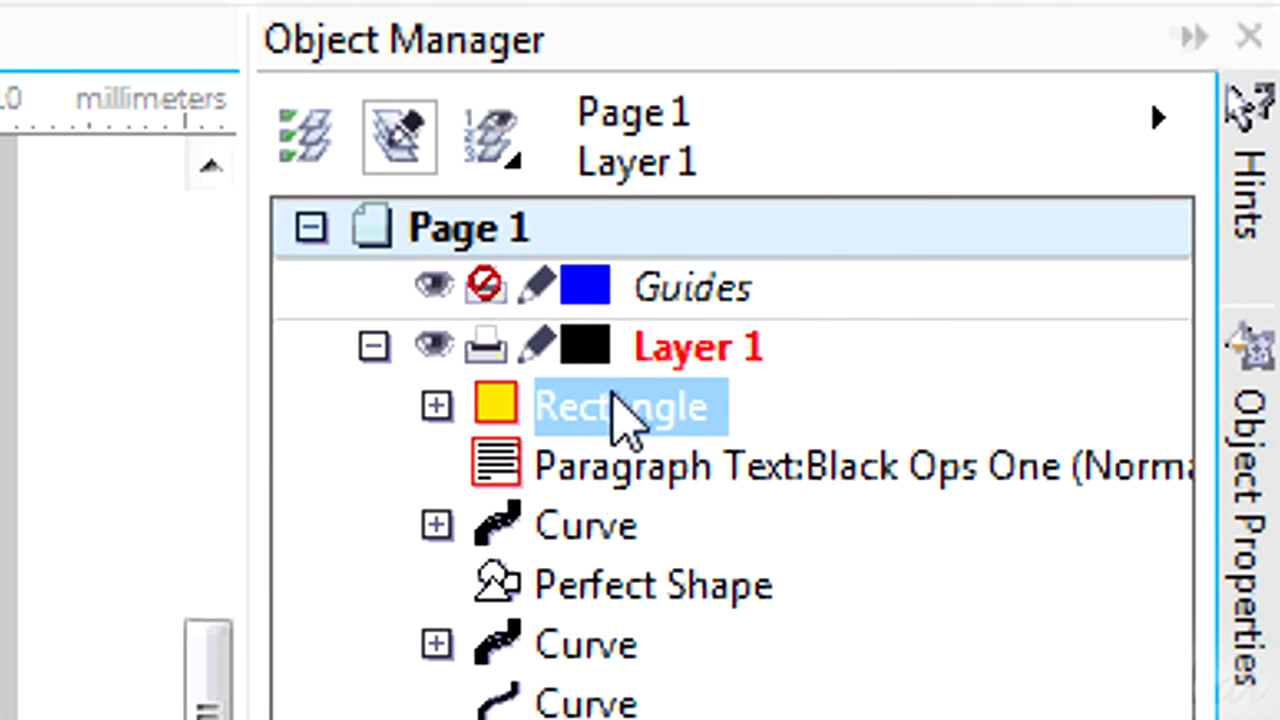
pyautogui.moveTo(614, 400)
pyautogui.mouseDown()
pyautogui.moveTo(609, 498)
pyautogui.moveTo(612, 396)
pyautogui.moveTo(615, 410)
pyautogui.mouseUp()
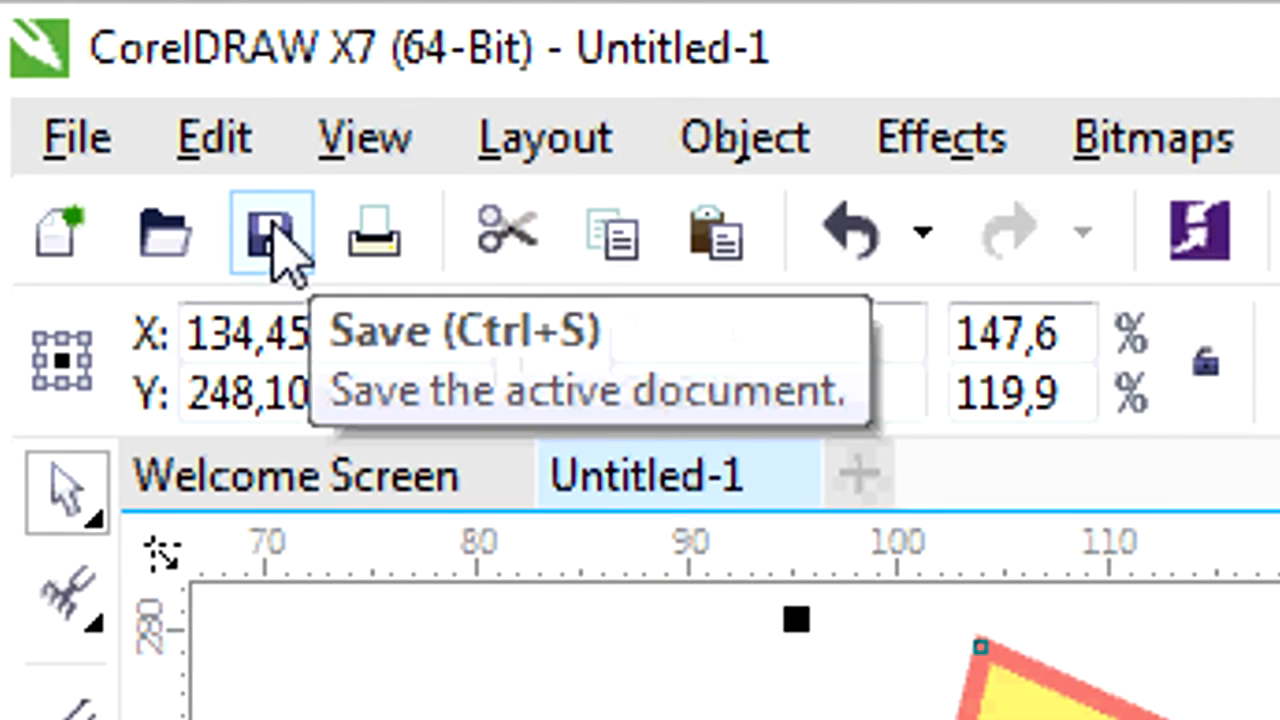
# Save the drawing to the Desktop as tut.cdr after checking the available file formats.
pyautogui.click(280, 243)
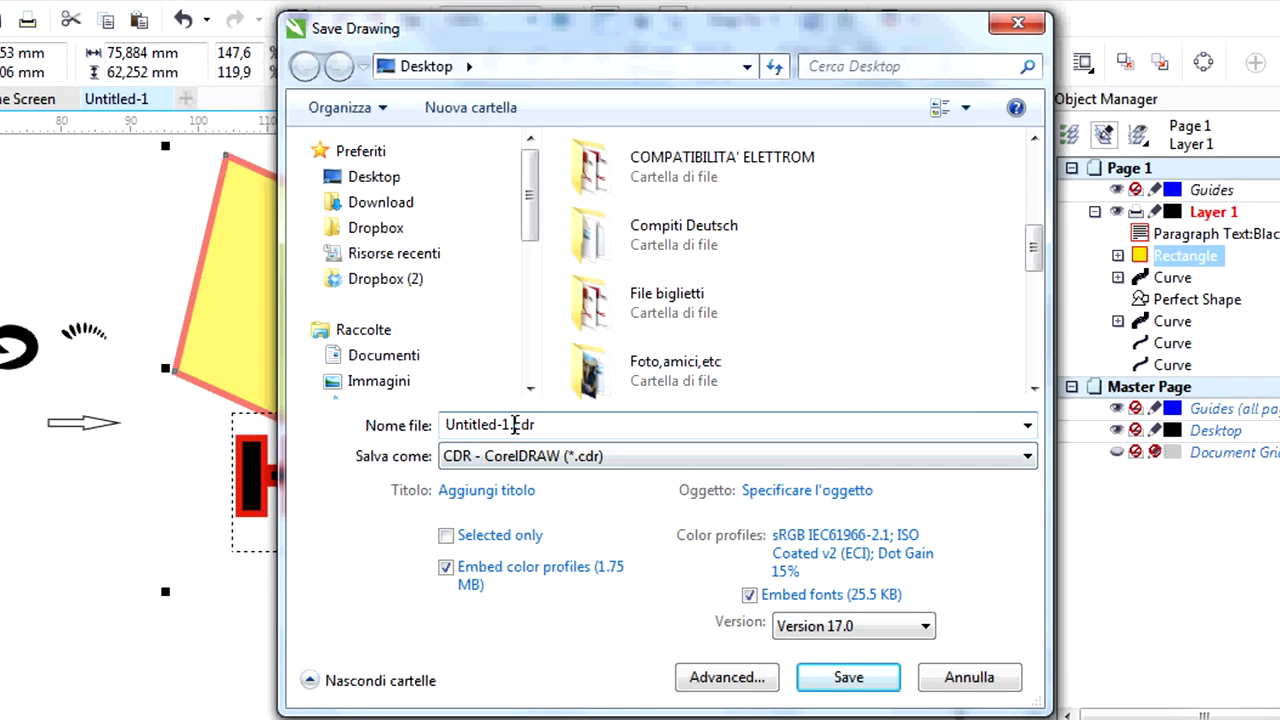
pyautogui.moveTo(515, 425); pyautogui.dragTo(368, 424)
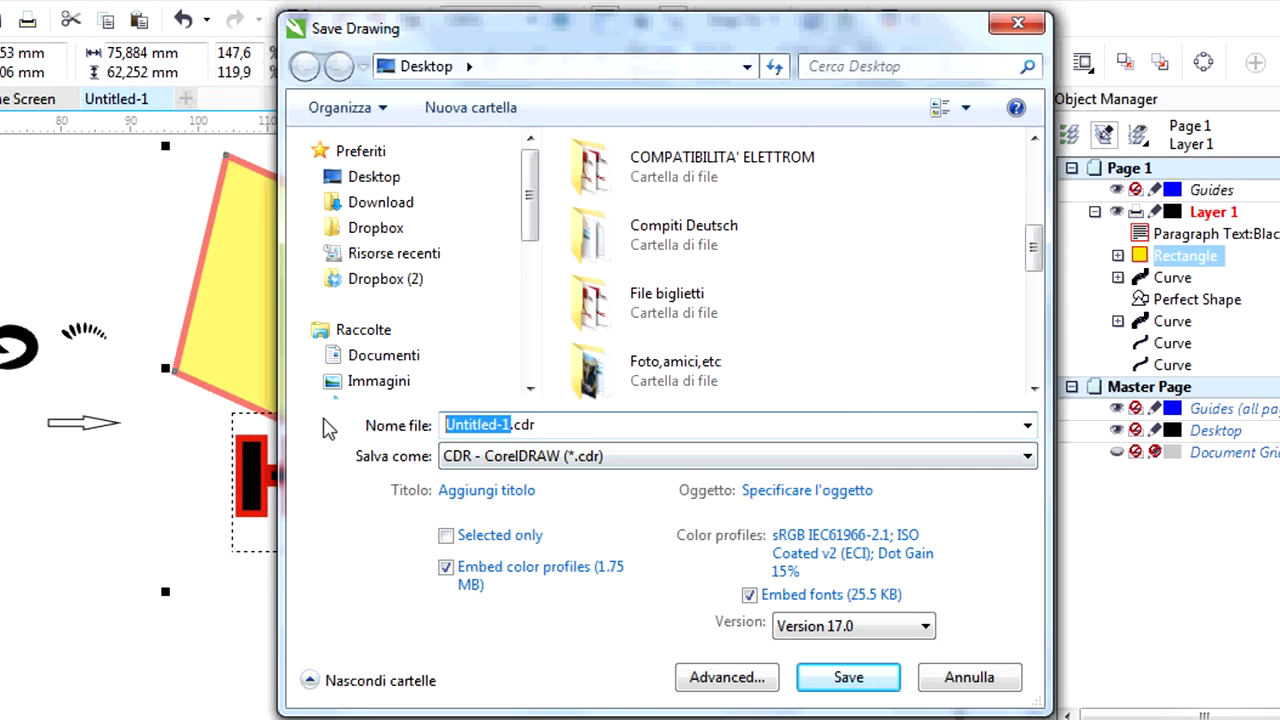
pyautogui.press('BackSpace')
pyautogui.write('tut')
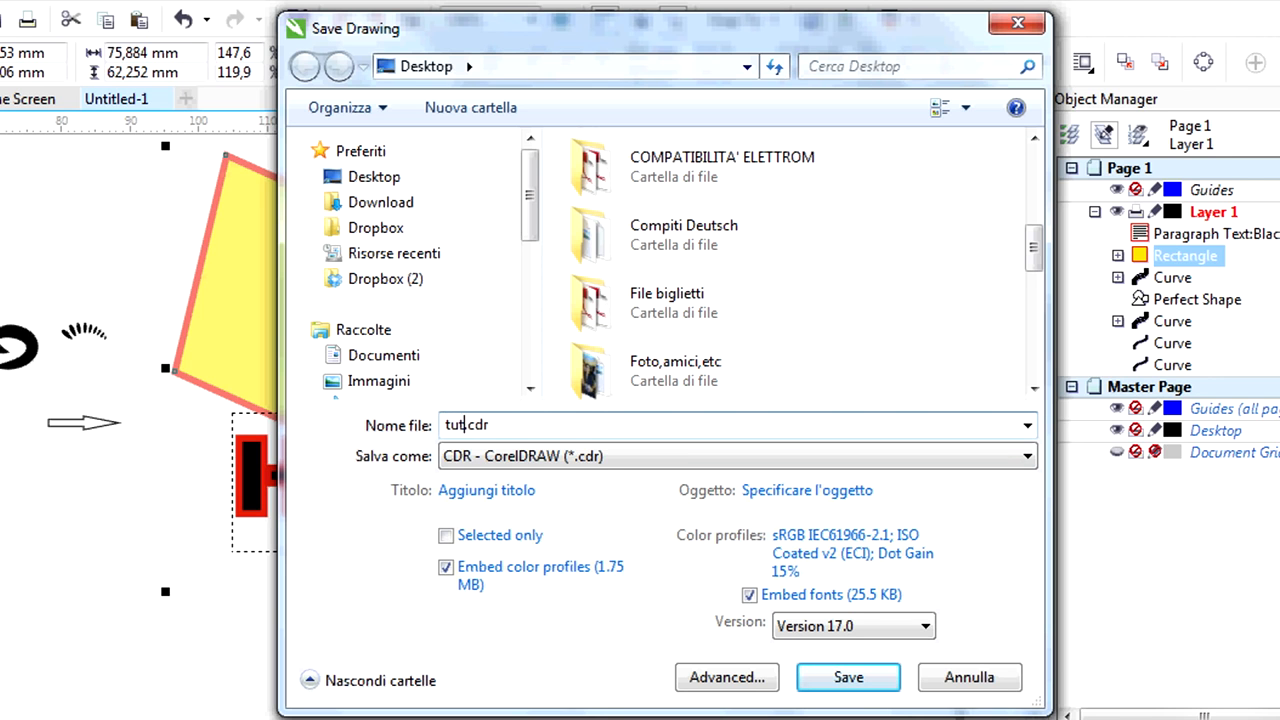
pyautogui.click(623, 456)
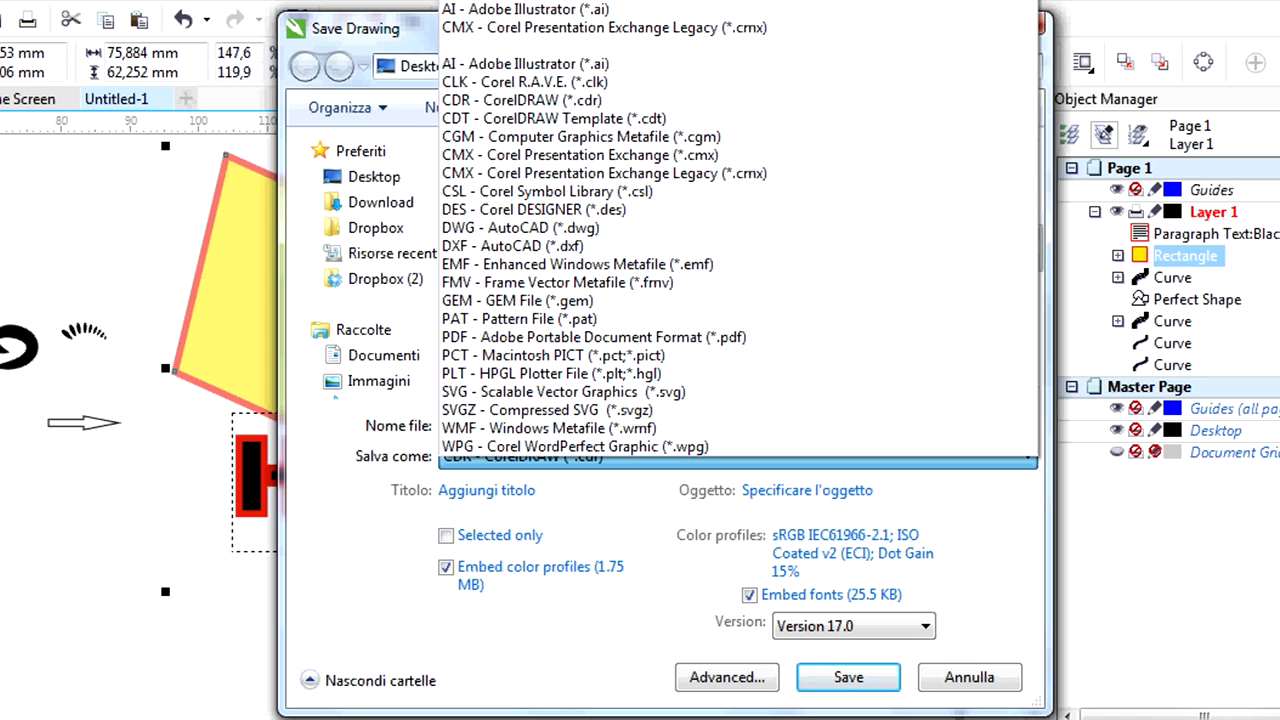
pyautogui.click(651, 71)
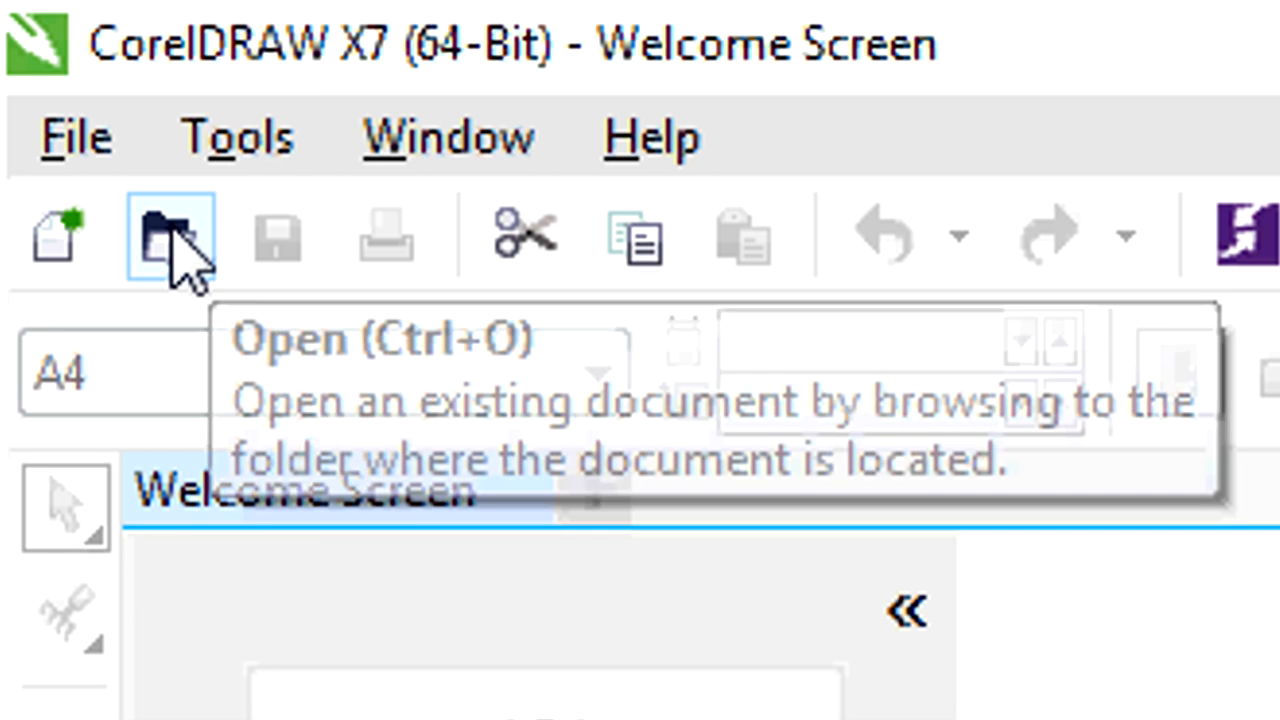
# Open the saved drawing tut.cdr from the Desktop.
pyautogui.click(172, 236)
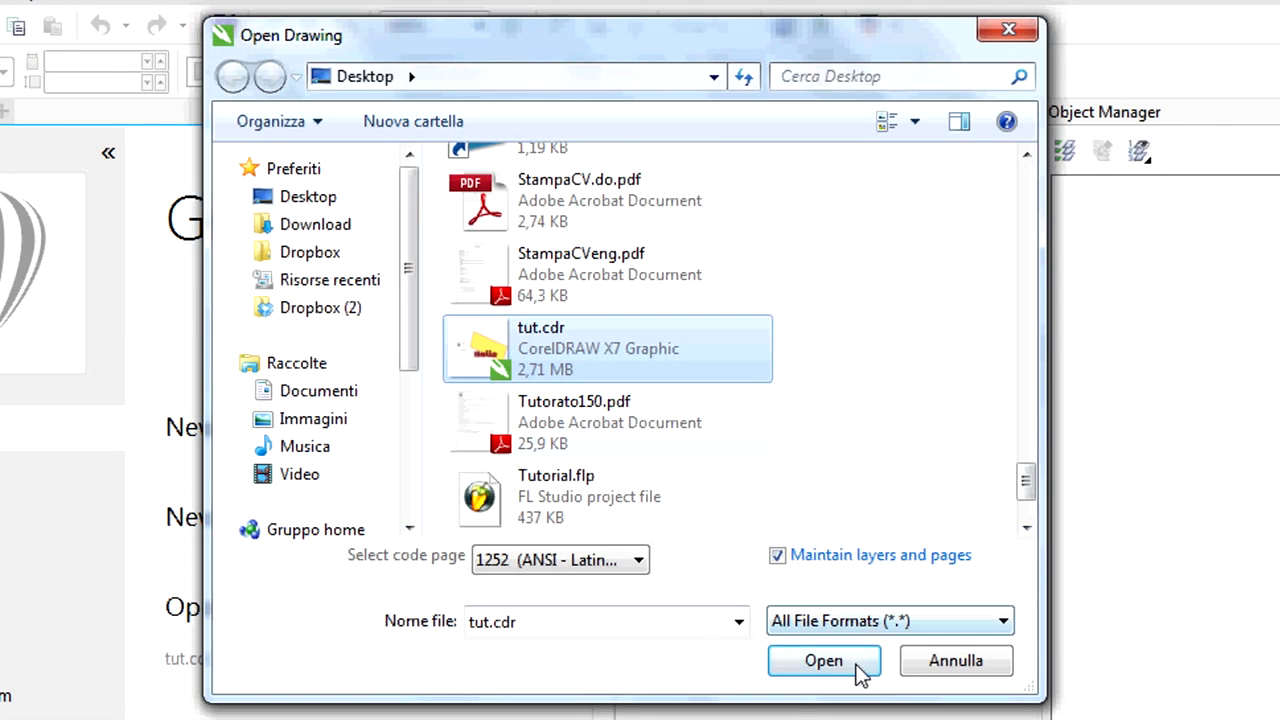
pyautogui.click(857, 672)
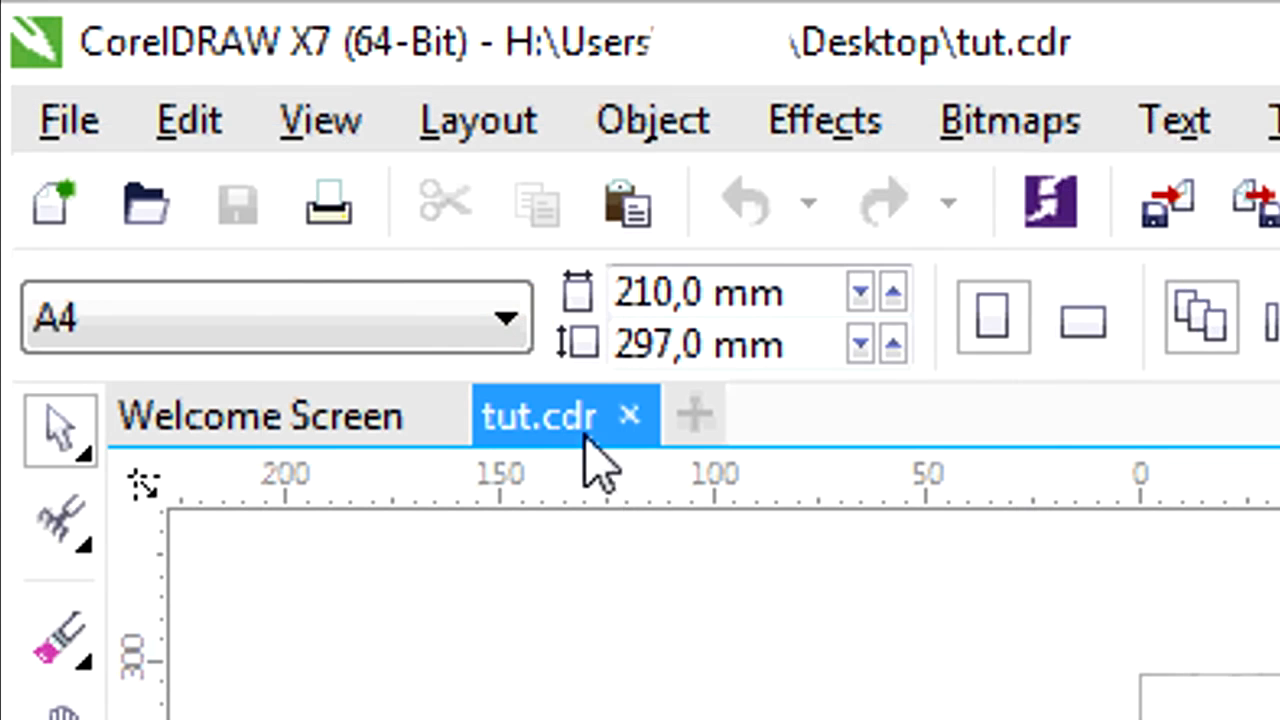